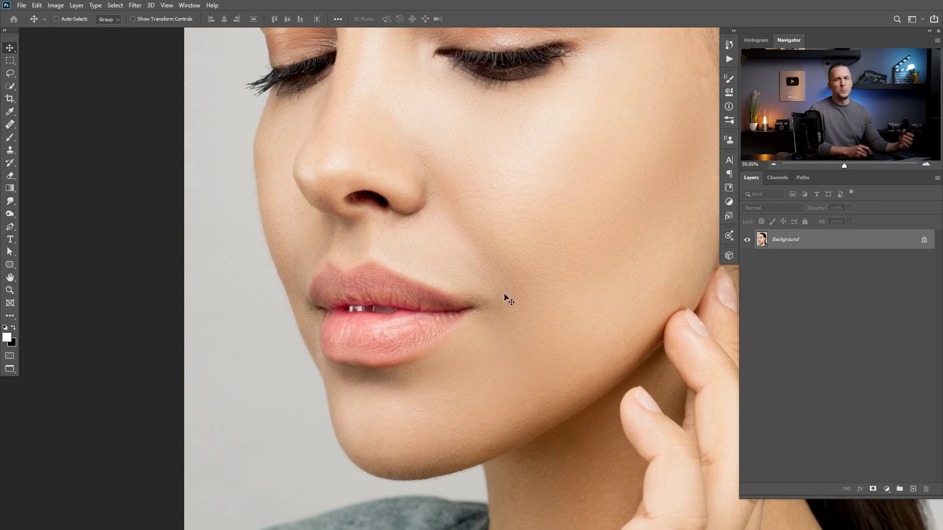
Step: Add a Hue/Saturation adjustment layer above the portrait with Hue at -140 and invert its layer mask
click(887, 489)
click(875, 400)
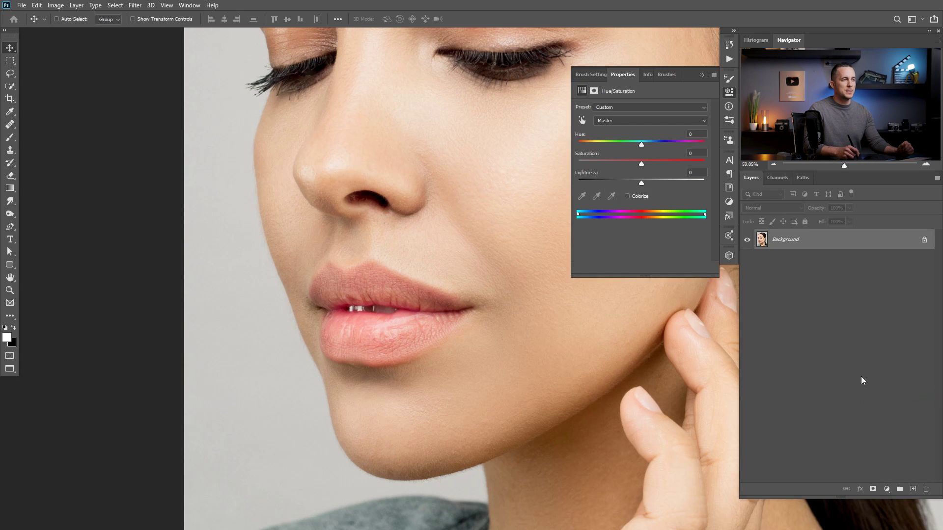
drag(641, 142, 588, 147)
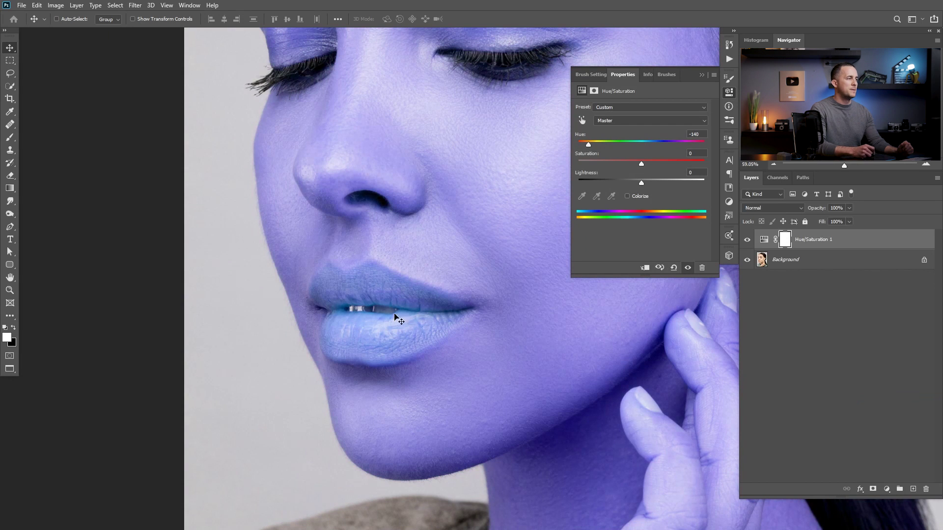
click(785, 241)
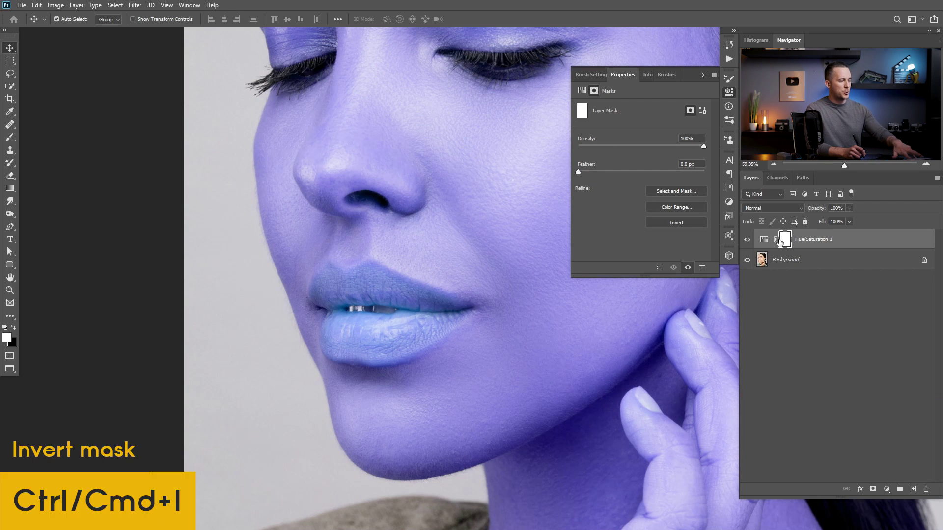
key(ctrl+i)
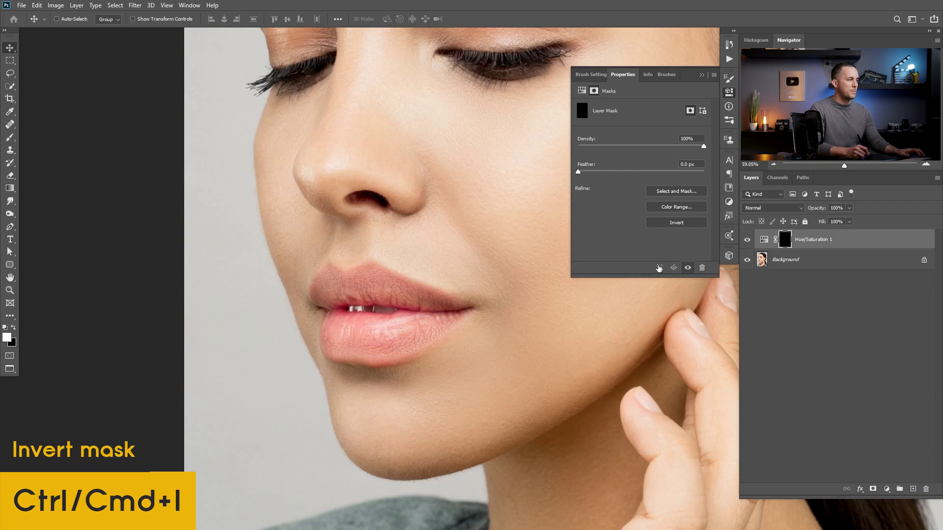
Step: Paint white over the upper and lower lips on the Hue/Saturation mask with a soft round brush at 0% hardness
click(10, 138)
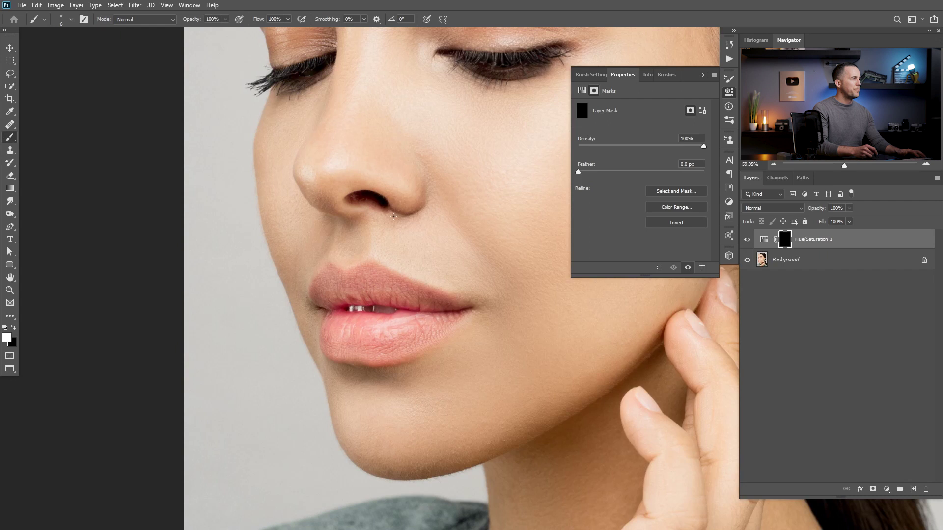
right_click(405, 212)
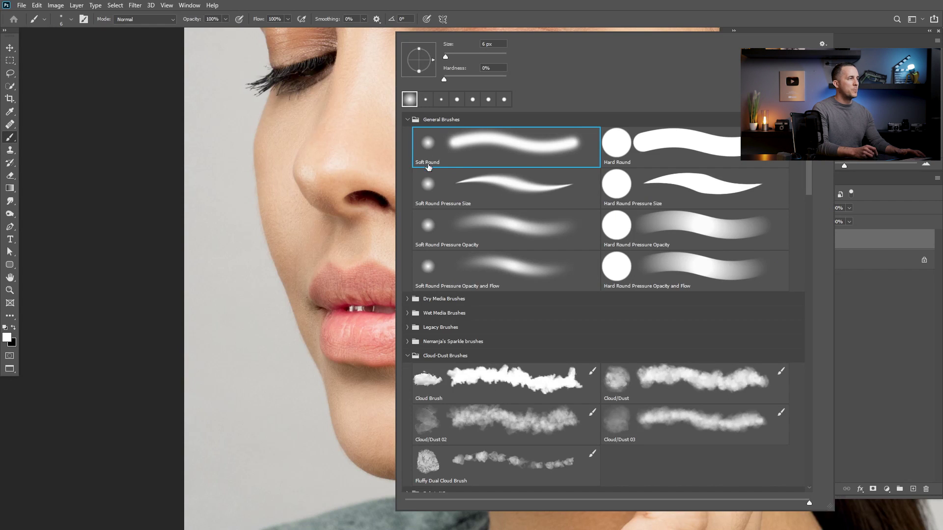
drag(457, 59, 453, 59)
key(Return)
drag(368, 350, 392, 343)
scroll(376, 346, up, 3)
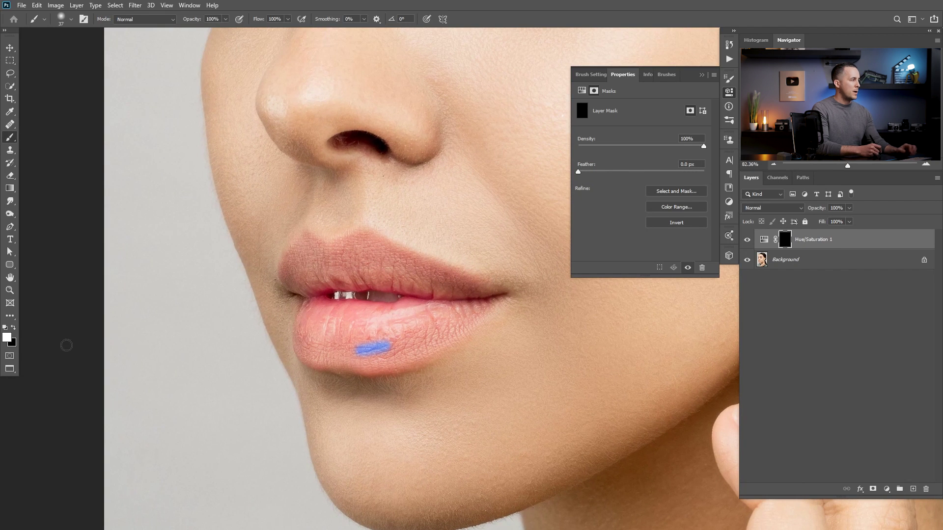
drag(398, 329, 359, 338)
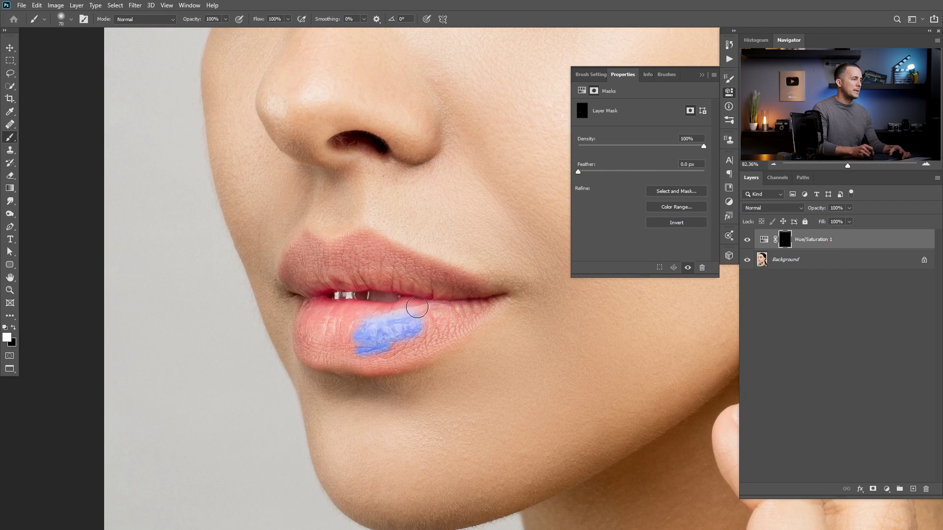
mouse_move(409, 314)
mouse_down()
mouse_move(465, 325)
mouse_move(388, 365)
mouse_move(306, 347)
mouse_move(417, 324)
mouse_move(460, 286)
mouse_up()
scroll(304, 323, up, 3)
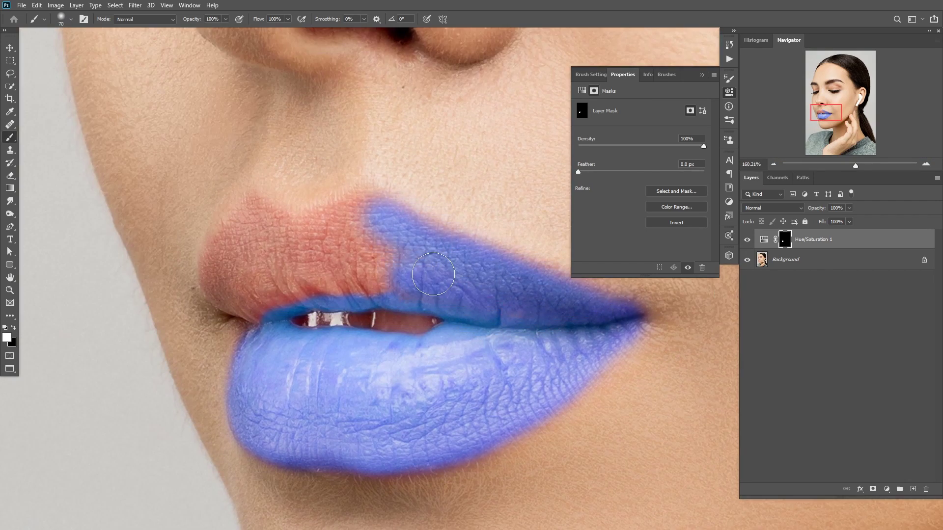
mouse_move(358, 221)
mouse_down()
mouse_move(221, 275)
mouse_move(329, 249)
mouse_up()
Step: Change the Hue of the lips' Hue/Saturation adjustment to -39
scroll(329, 249, down, 5)
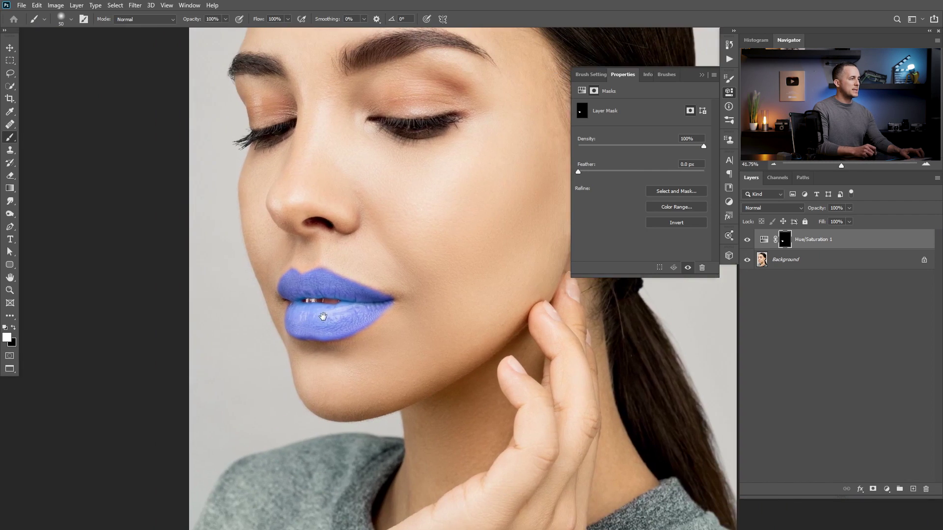
drag(323, 316, 308, 322)
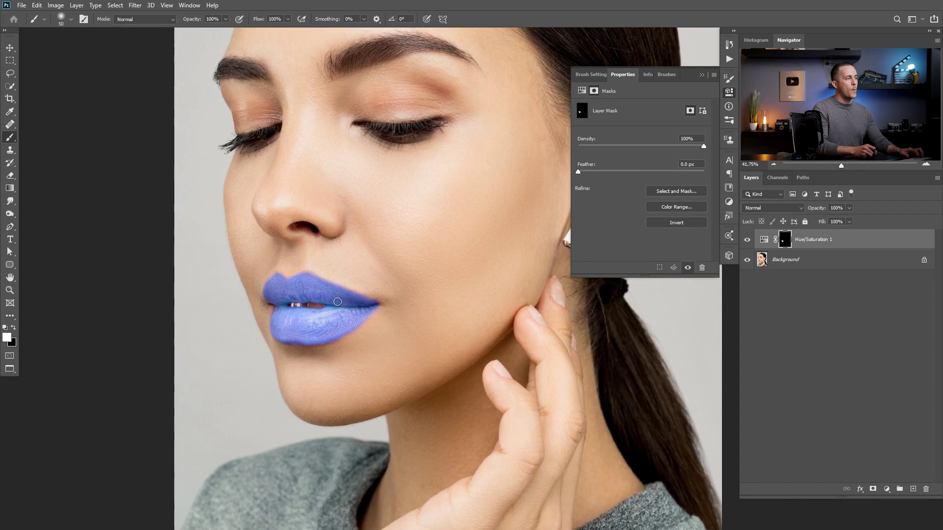
scroll(330, 310, up, 3)
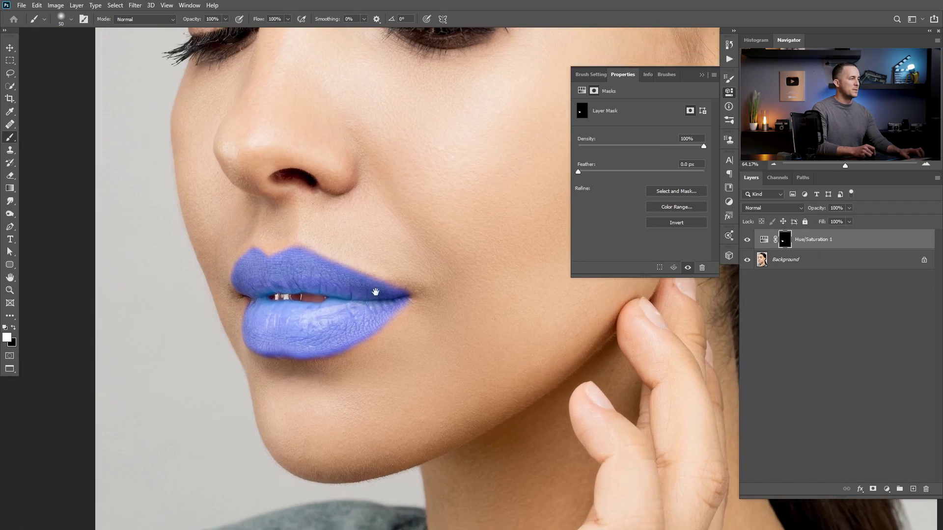
click(772, 238)
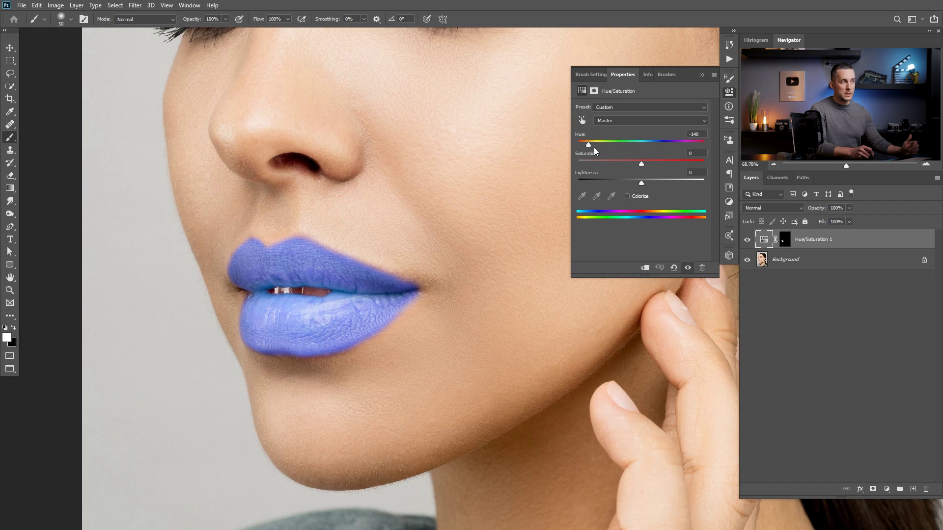
mouse_move(616, 144)
mouse_down()
mouse_move(635, 144)
mouse_move(617, 146)
mouse_up()
Step: Add a Color Balance adjustment layer and replace its mask with a copy of the Hue/Saturation layer's lip mask
scroll(400, 267, down, 5)
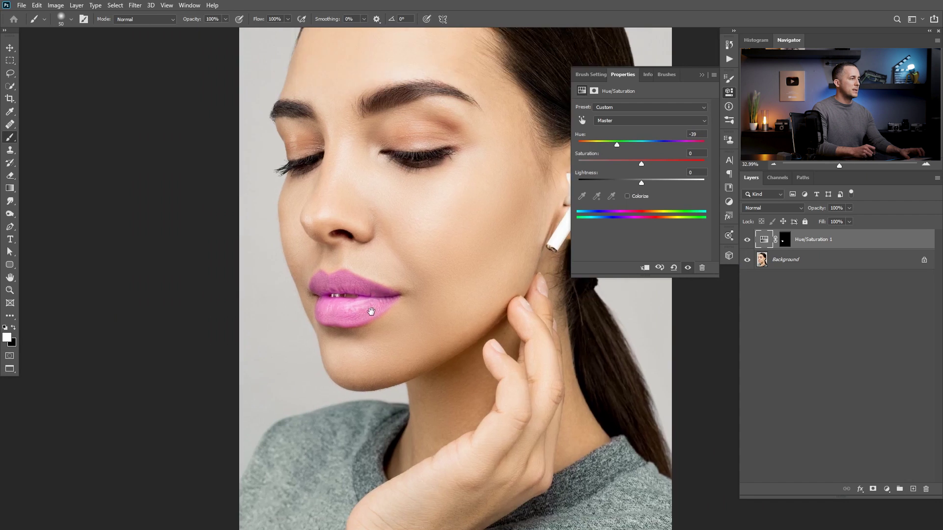
drag(427, 264, 403, 293)
scroll(403, 293, down, 2)
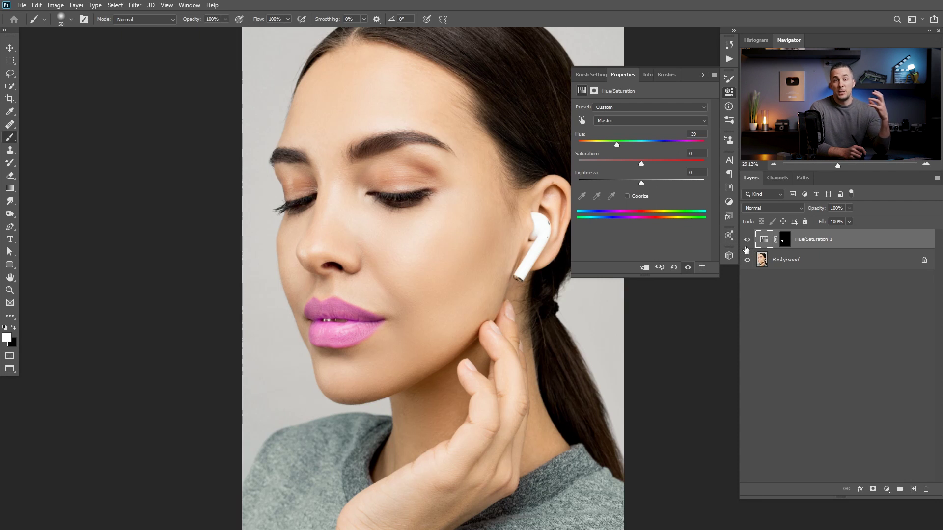
click(887, 490)
click(882, 407)
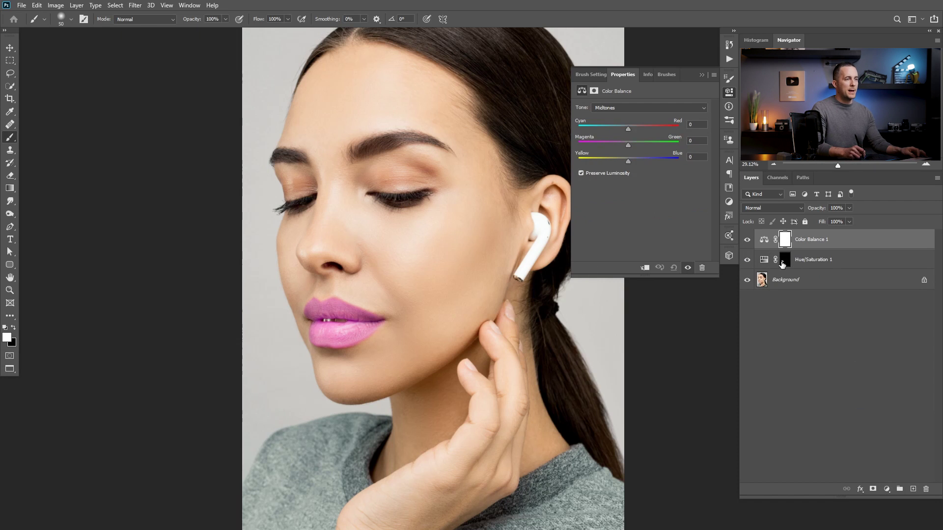
drag(785, 264, 785, 240)
click(425, 201)
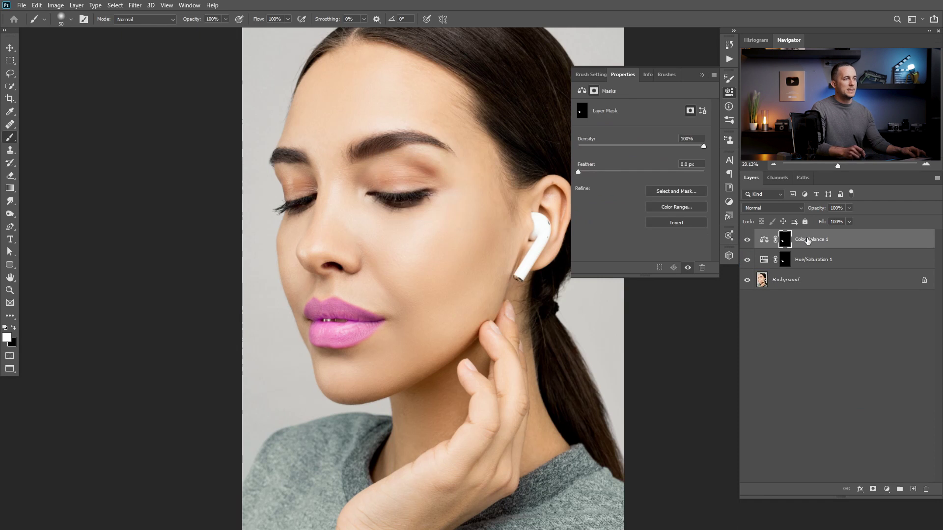
Step: Hide the Hue/Saturation layer and shift the Color Balance midtones toward red, with Magenta–Green at -39 and Yellow–Blue at +25
click(763, 240)
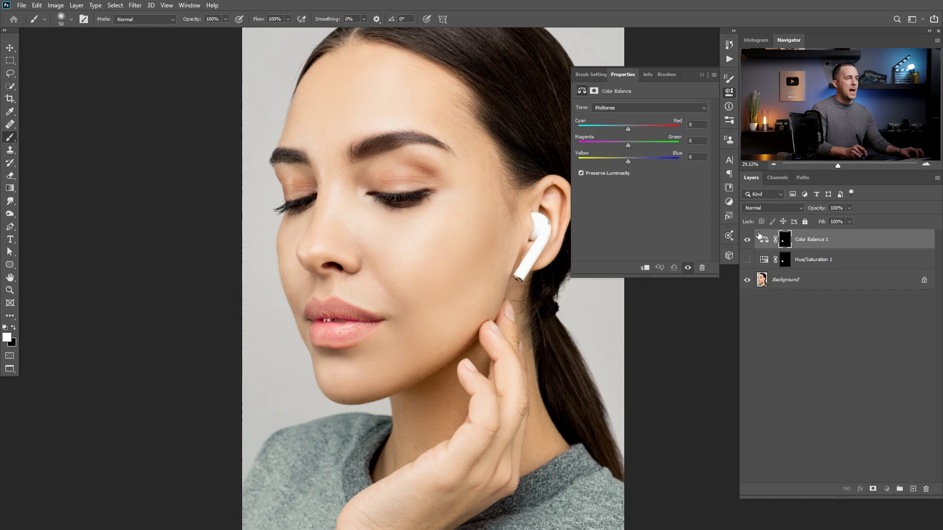
mouse_move(629, 129)
mouse_down()
mouse_move(613, 129)
mouse_move(646, 128)
mouse_up()
drag(628, 159, 641, 163)
Step: Shift the lips' Color Balance highlights toward magenta and blue
click(632, 107)
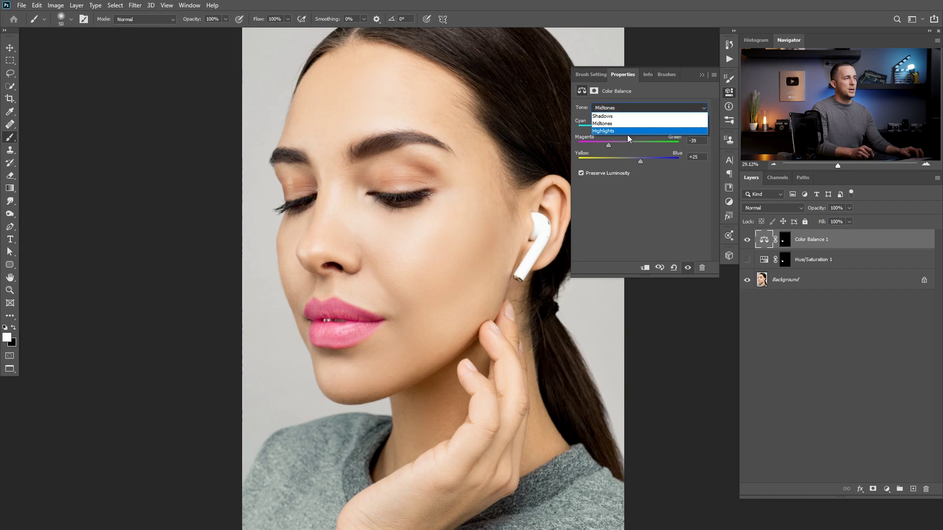
click(625, 130)
drag(628, 145, 650, 161)
Step: Set the Color Balance shadows to +18 red, -12 magenta and +45 blue, and compare the lips with the layer off and on
click(634, 108)
click(629, 117)
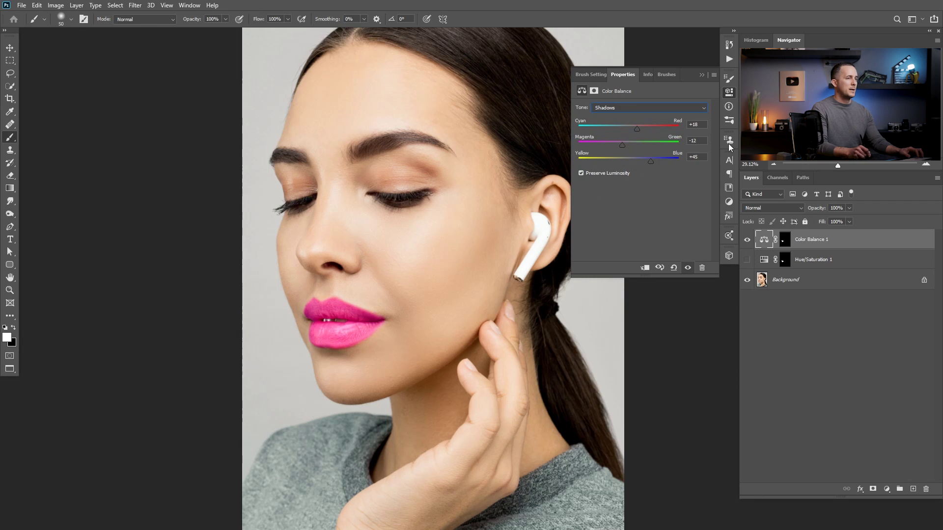
click(747, 240)
click(746, 240)
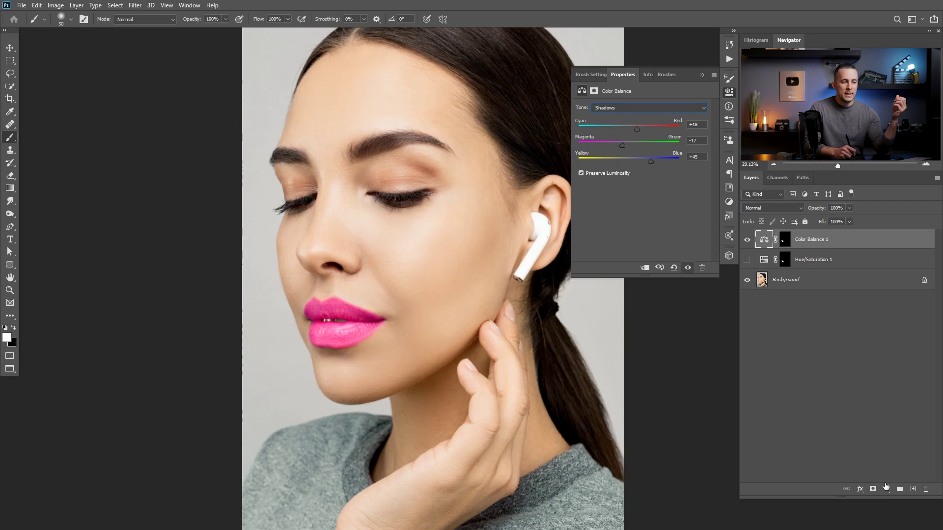
Step: Open the list of adjustment layers with the Color Balance layer selected
click(889, 490)
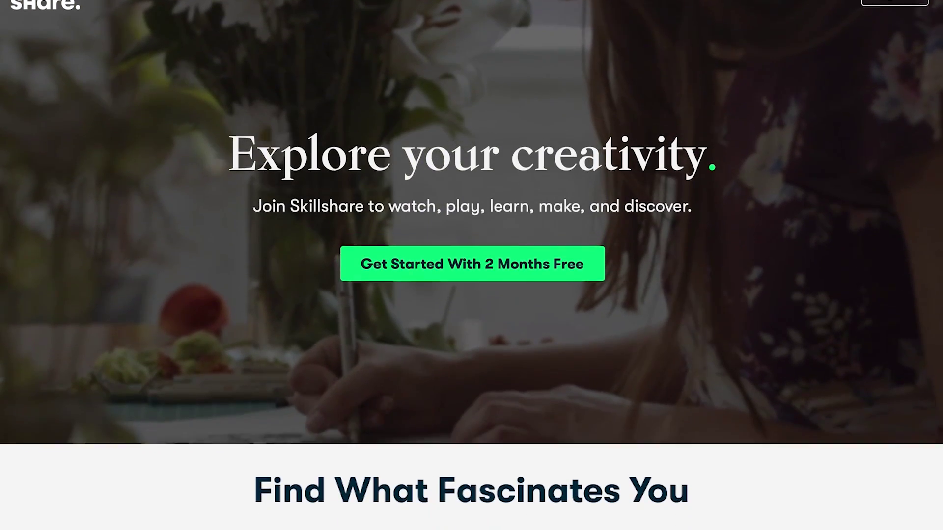
Step: Switch to Skillshare and open the class "Botanical Illustration: Paint a Colorful Garden with Watercolor and Gouache"
scroll(472, 265, down, 6)
scroll(298, 355, down, 2)
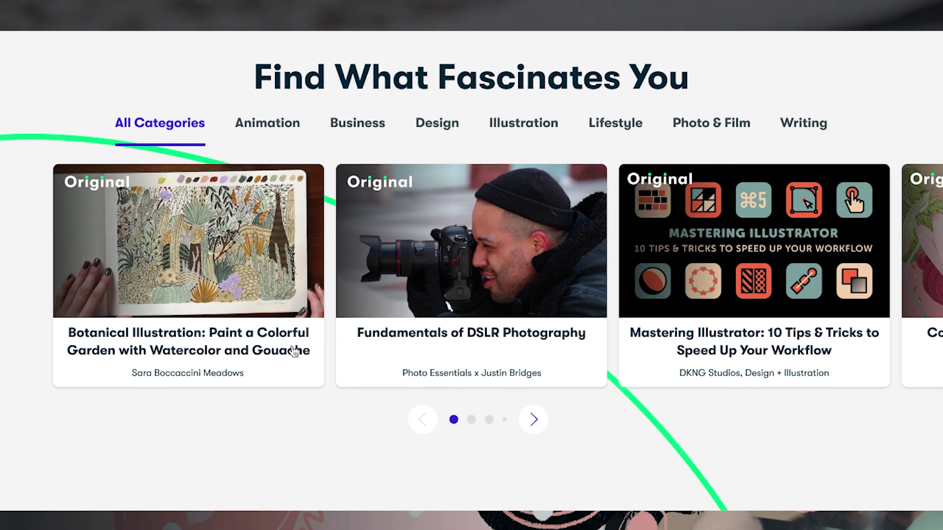
mouse_move(240, 286)
click(220, 259)
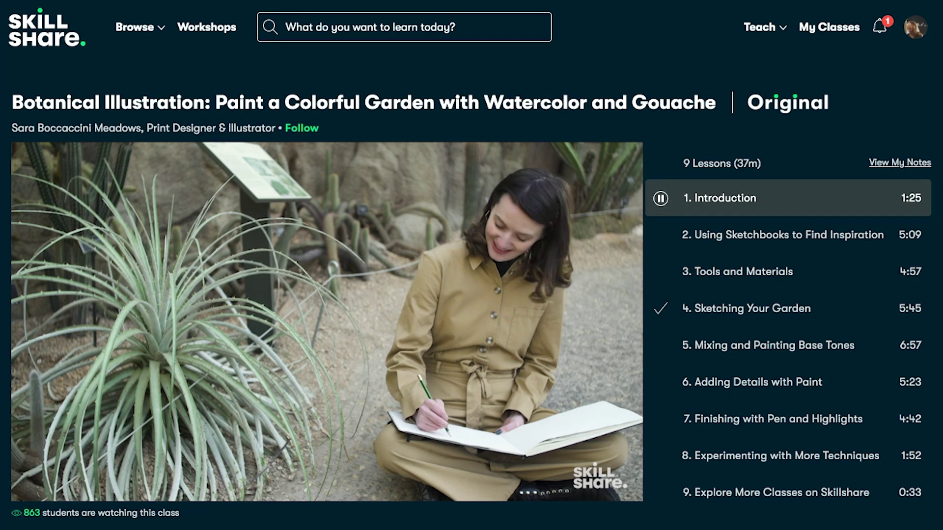
Step: Look through the Skillshare class listings on Premiere Pro, After Effects and Photoshop effects, Cinema 4D and cooking
scroll(515, 265, down, 5)
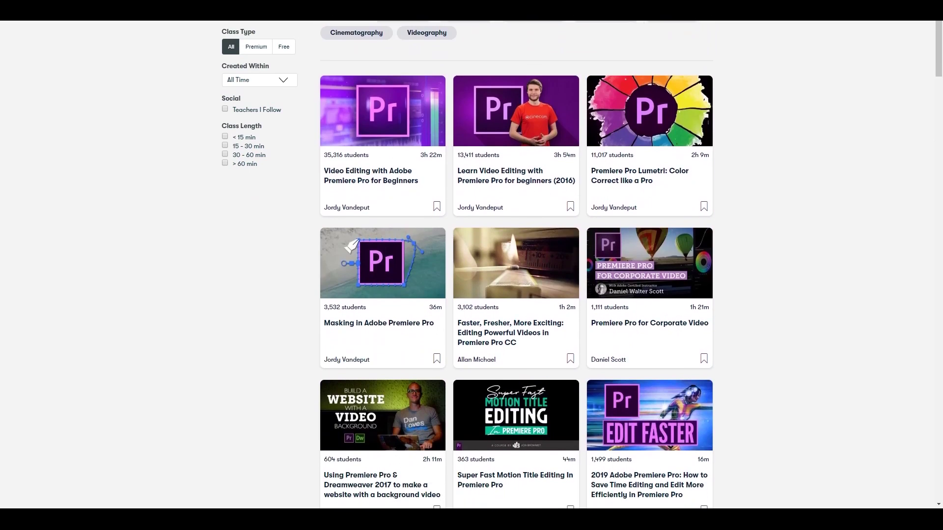
scroll(516, 265, down, 3)
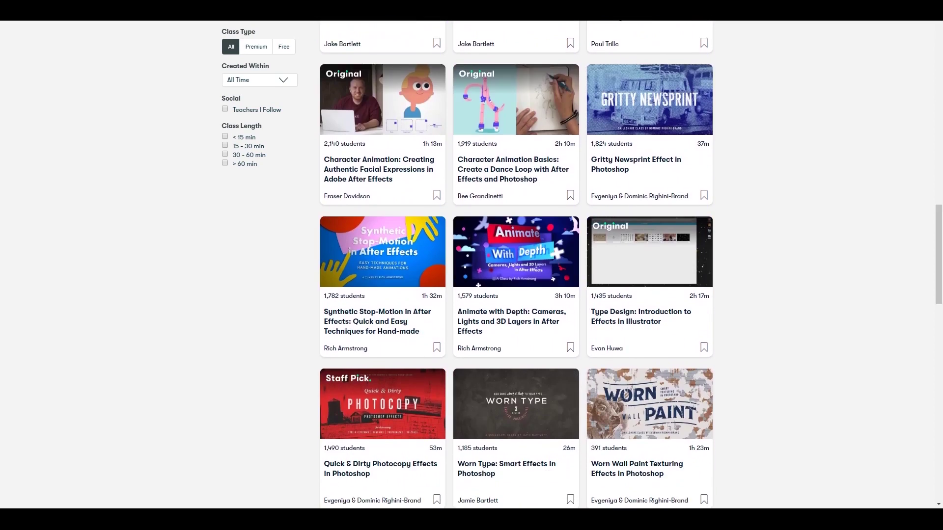
scroll(515, 265, down, 6)
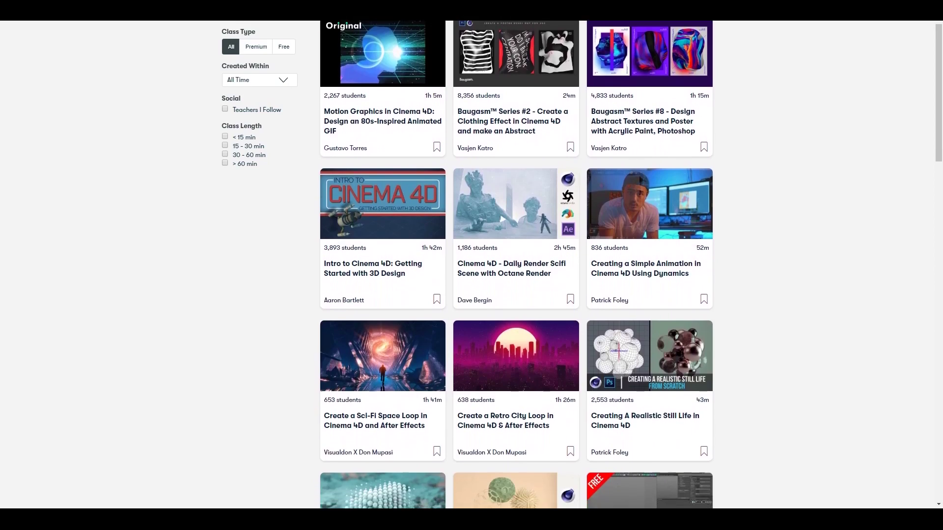
scroll(516, 266, down, 3)
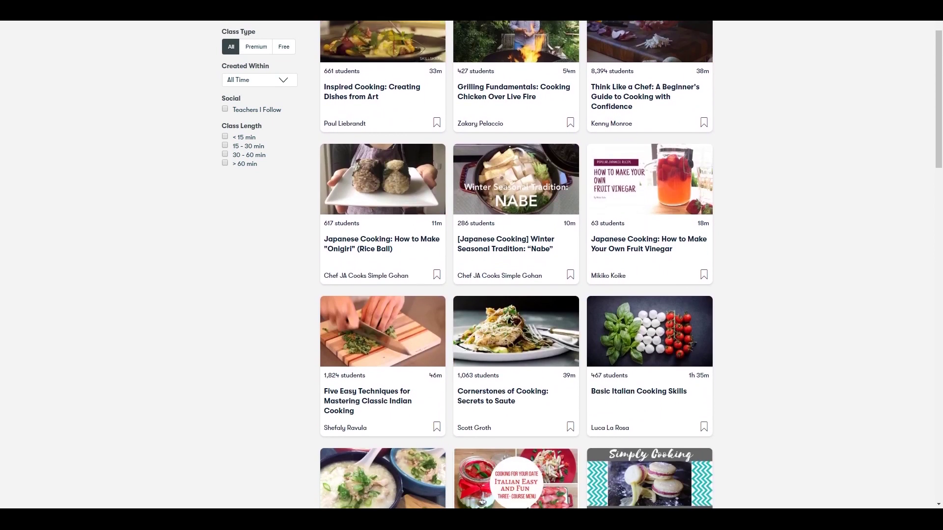
scroll(516, 266, down, 3)
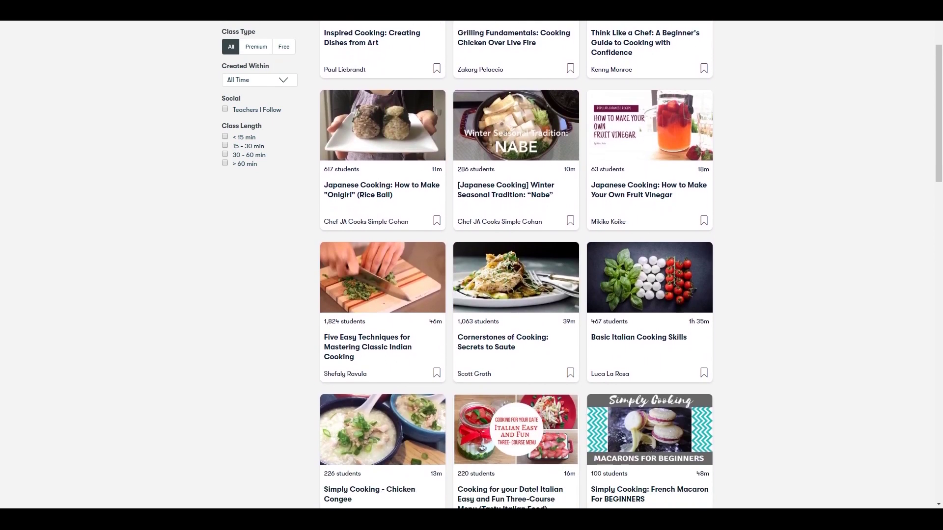
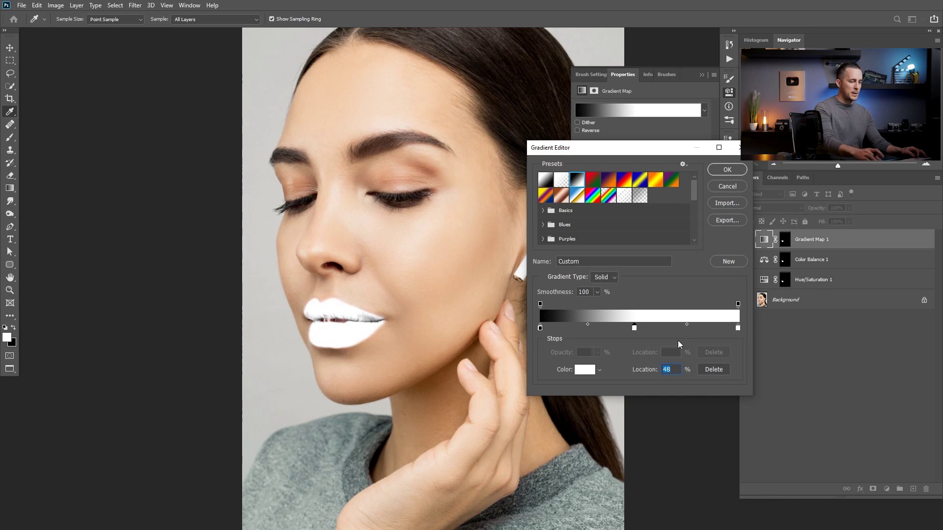
Step: Set the Gradient Map's middle color stop to a dark red, #892b2b
click(585, 372)
drag(645, 183, 663, 219)
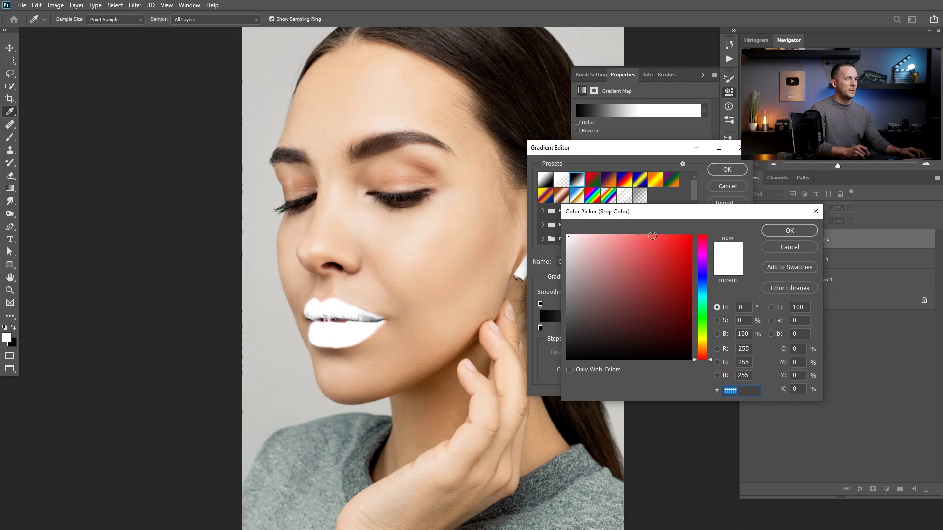
click(642, 288)
click(632, 271)
click(657, 275)
click(670, 301)
click(652, 293)
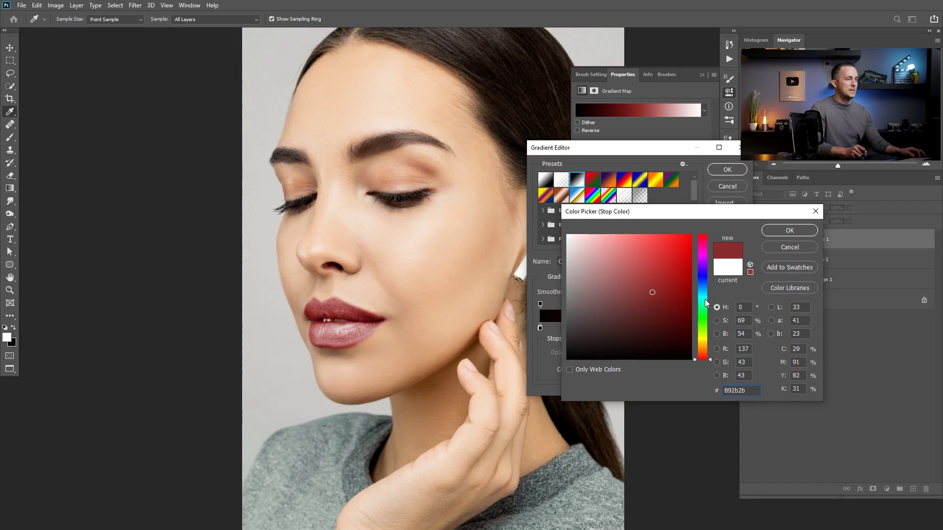
Step: Try a blue, #22317b, and a near-black navy, #0d122c, on the Gradient Map's middle color stop
drag(706, 302, 705, 279)
click(659, 299)
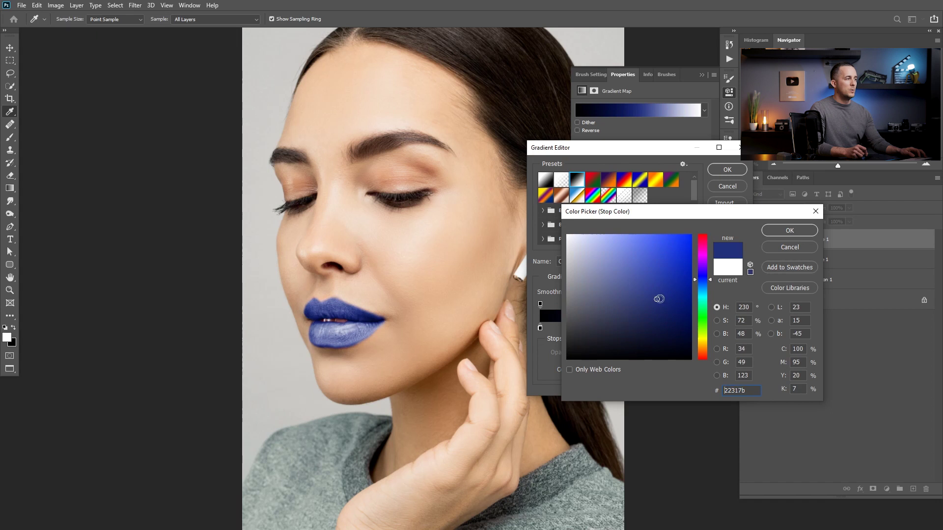
click(637, 343)
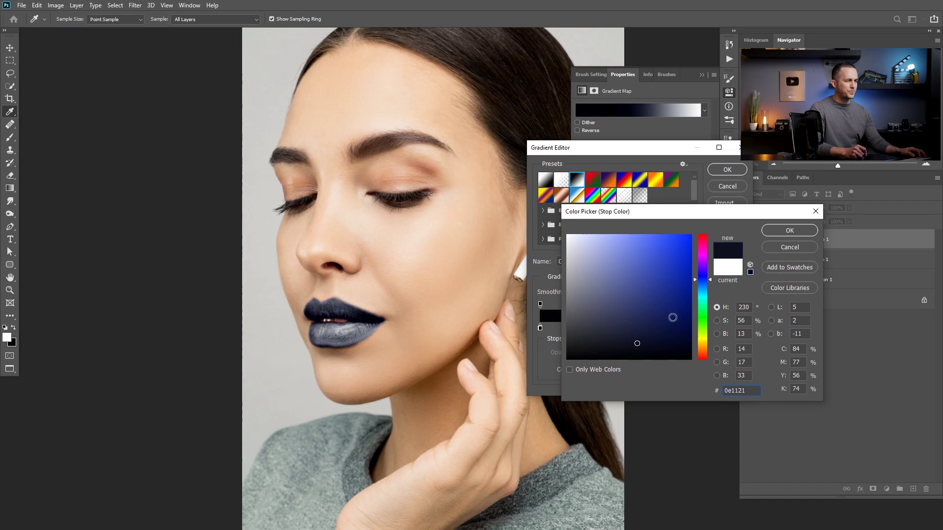
click(589, 352)
click(655, 339)
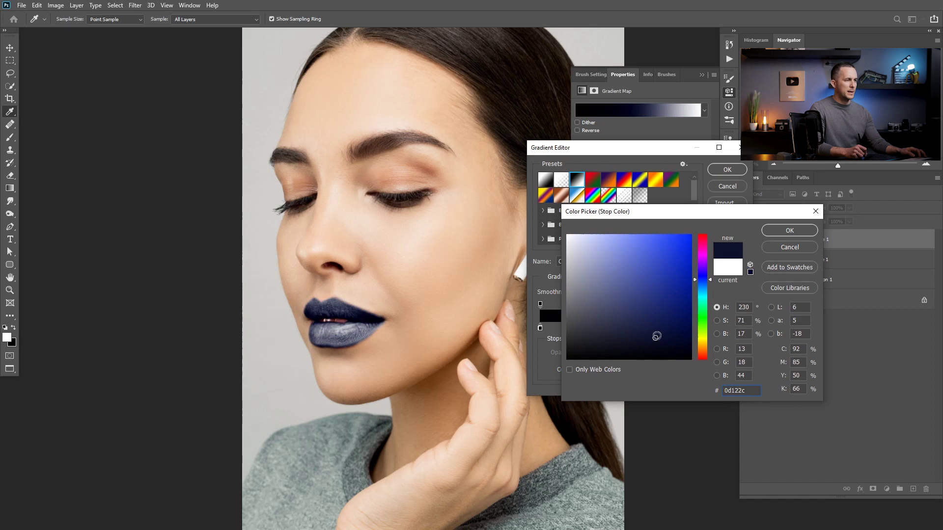
Step: Try a green, #269a39, and a dark olive, #5d580c, on the Gradient Map's middle color stop
text(123819)
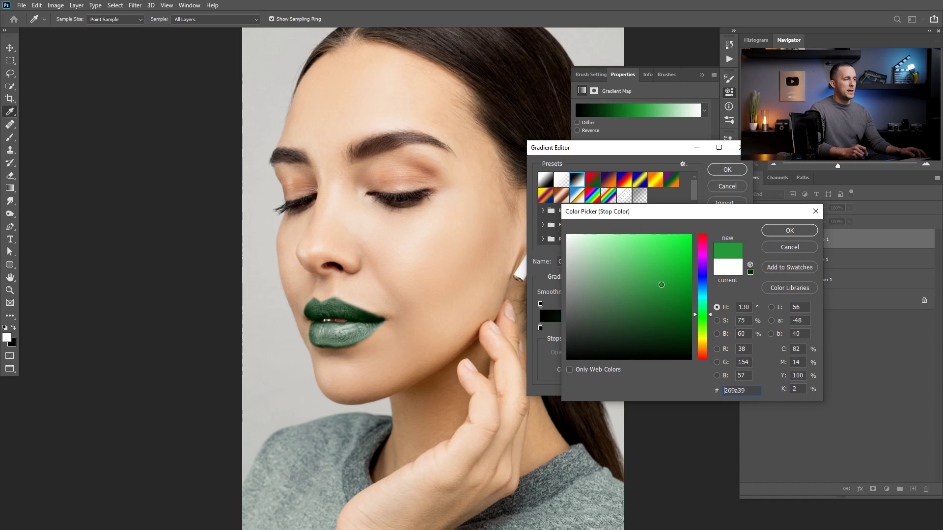
click(660, 284)
click(703, 339)
click(662, 305)
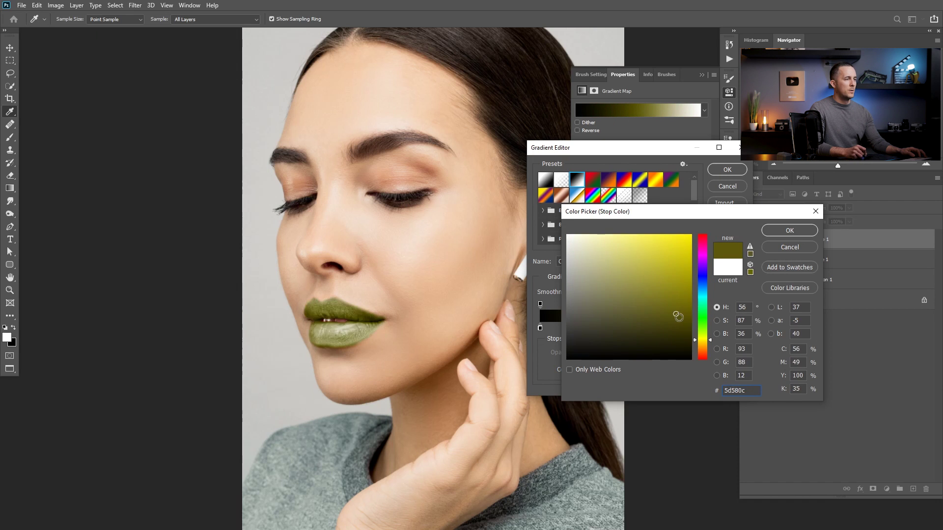
Step: Set the Gradient Map's middle color stop to a raspberry red, #b42a47, and confirm the color
click(702, 341)
drag(675, 310, 705, 241)
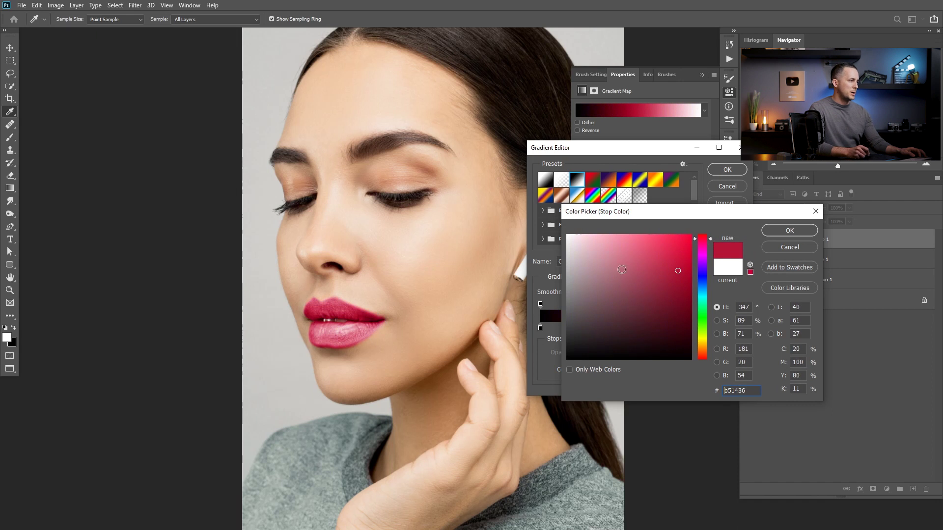
mouse_move(669, 272)
mouse_down()
mouse_move(619, 272)
mouse_move(689, 273)
mouse_move(672, 296)
mouse_move(664, 249)
mouse_move(667, 270)
mouse_move(654, 275)
mouse_move(663, 271)
mouse_up()
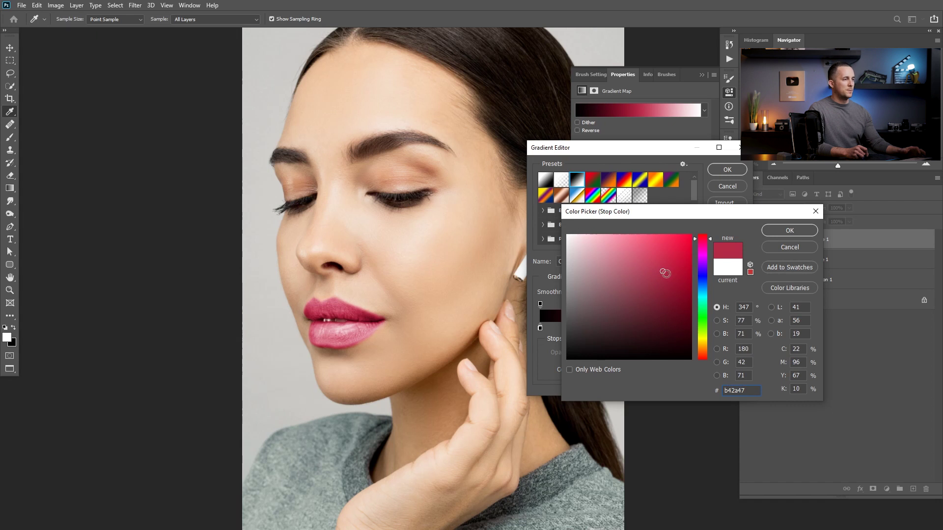
click(789, 231)
drag(641, 153, 646, 131)
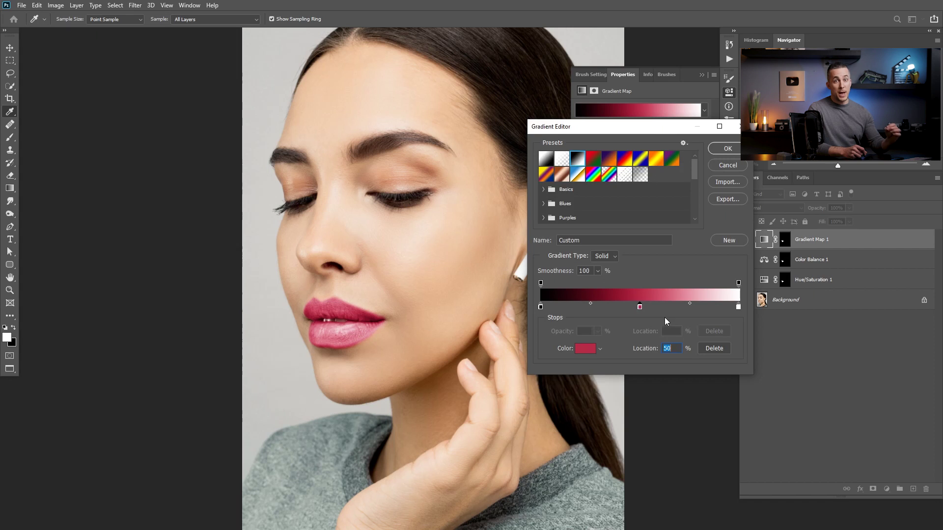
Step: Try the red-to-white midpoint at 80% and a dark plum, #642331, on the middle stop, restoring the raspberry color before confirming
drag(690, 304, 720, 304)
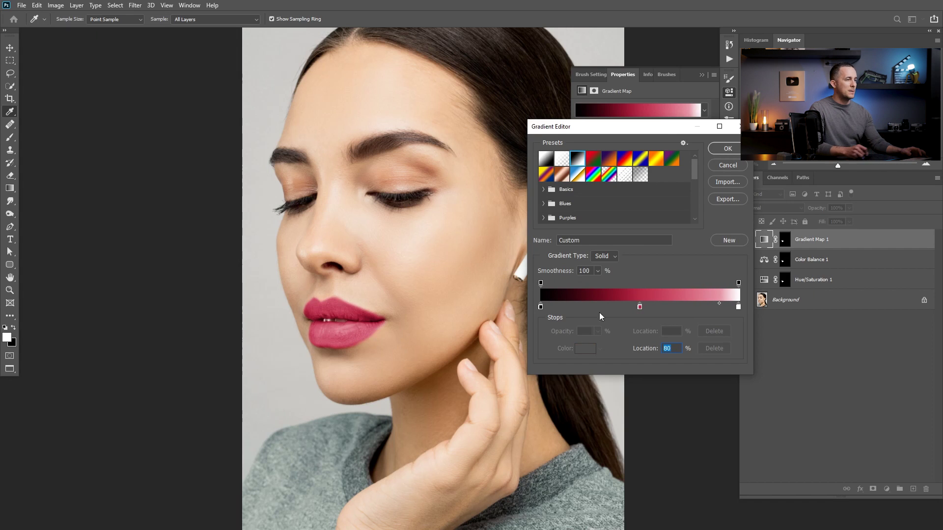
click(640, 307)
click(585, 348)
mouse_move(679, 325)
mouse_down()
mouse_move(659, 309)
mouse_move(664, 329)
mouse_move(647, 311)
mouse_up()
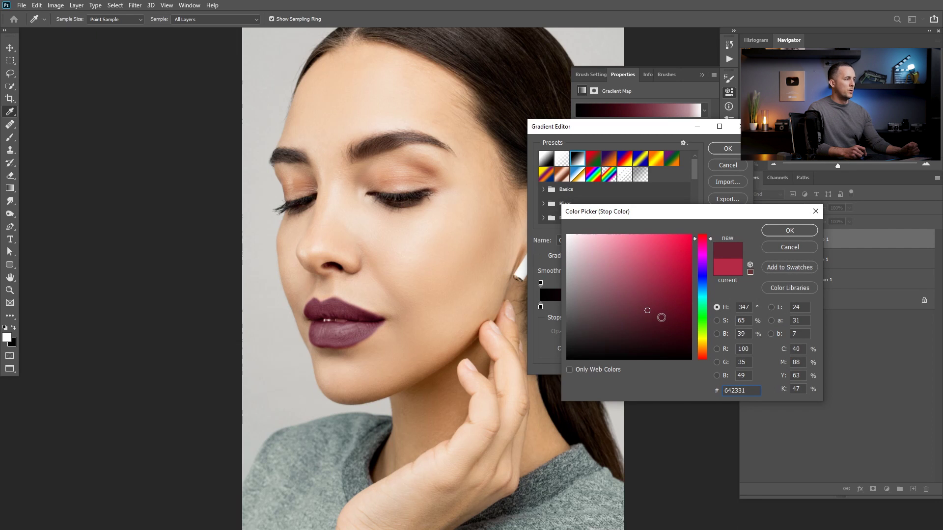
click(724, 270)
click(779, 230)
Step: Set the midpoint between the red and white stops to 53% and move the red stop to 67%
drag(719, 304, 680, 306)
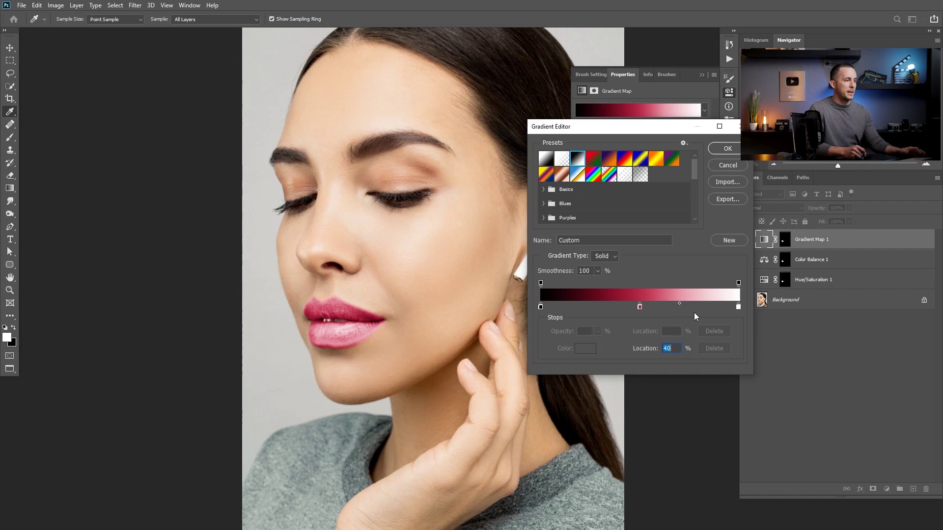
drag(679, 304, 687, 304)
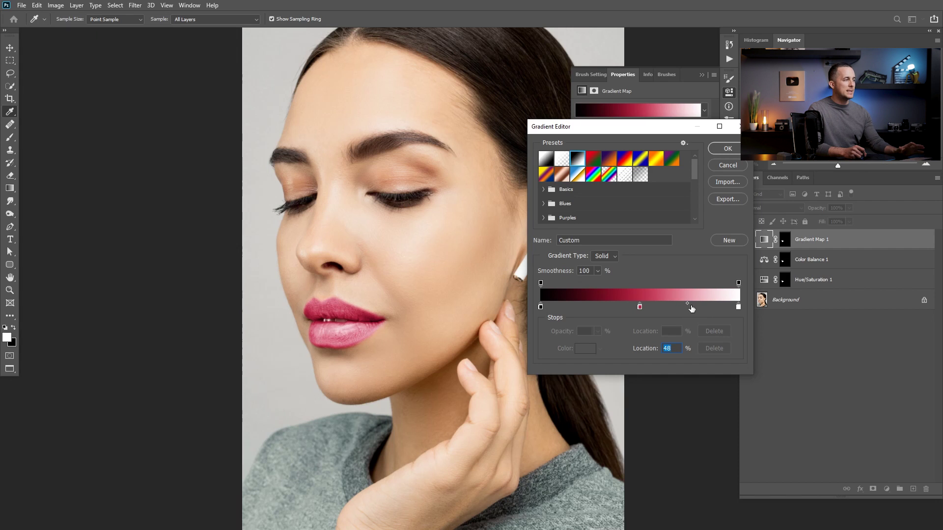
click(639, 307)
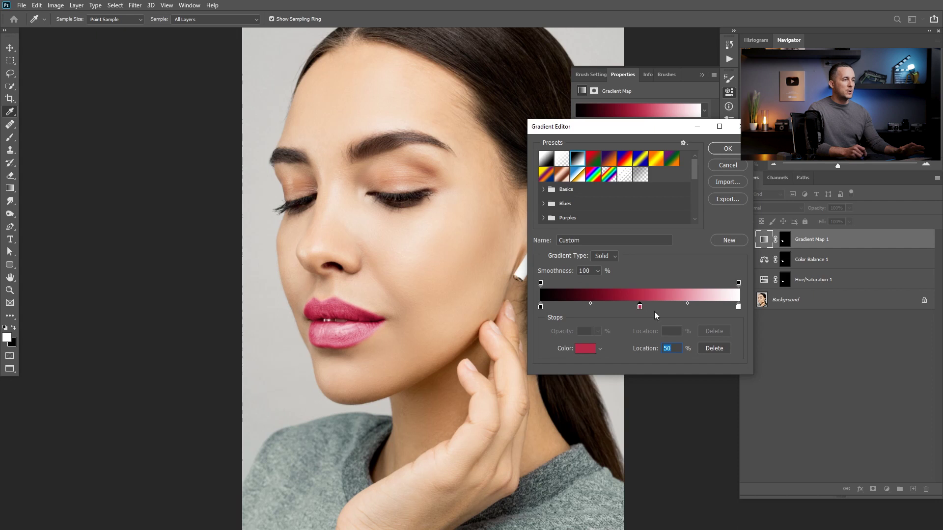
drag(687, 304, 693, 303)
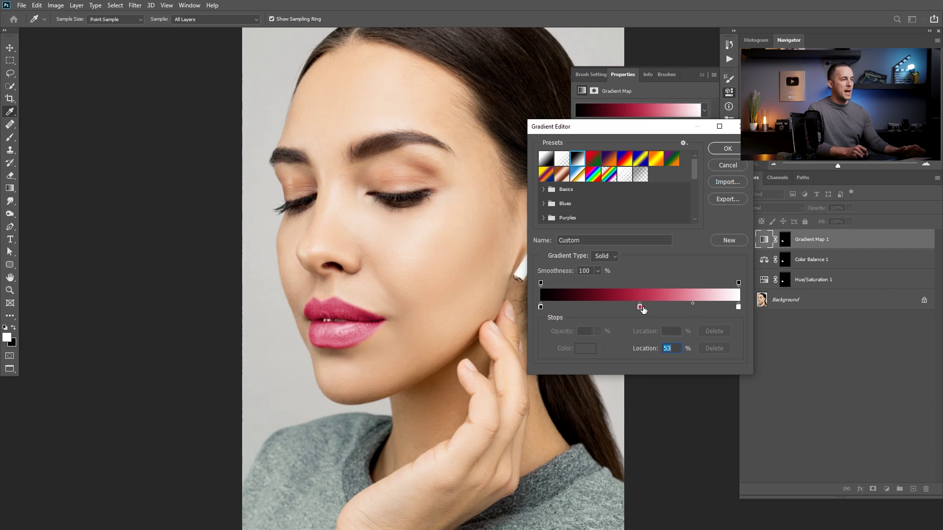
drag(641, 307, 672, 307)
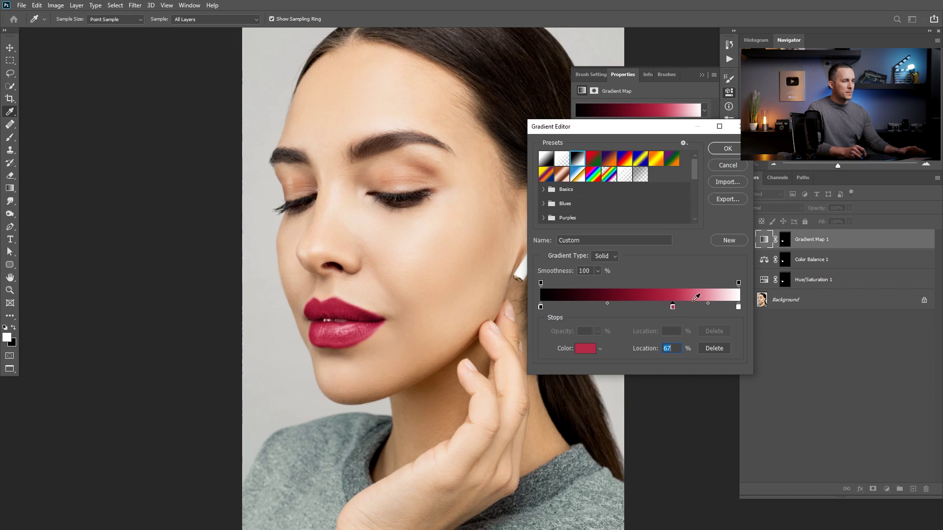
Step: Try the red-to-white midpoint at 29% and 79%, moving the red stop to several positions and back to 50%
mouse_move(708, 304)
mouse_down()
mouse_move(677, 307)
mouse_move(705, 304)
mouse_up()
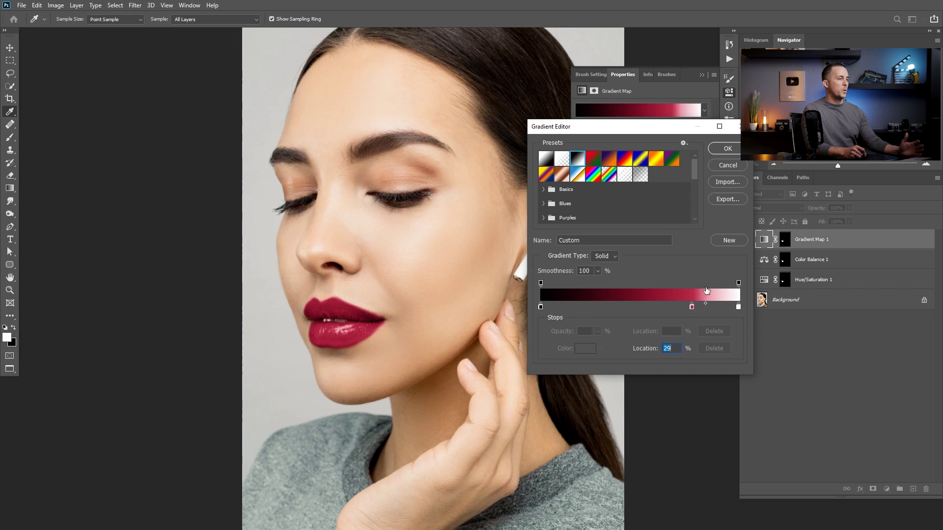
mouse_move(691, 307)
mouse_down()
mouse_move(596, 308)
mouse_move(708, 305)
mouse_up()
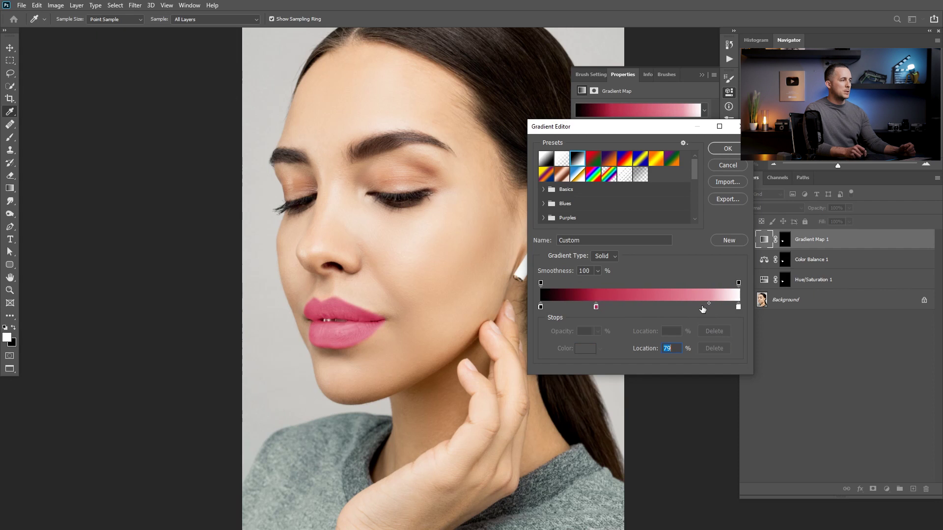
drag(595, 307, 639, 308)
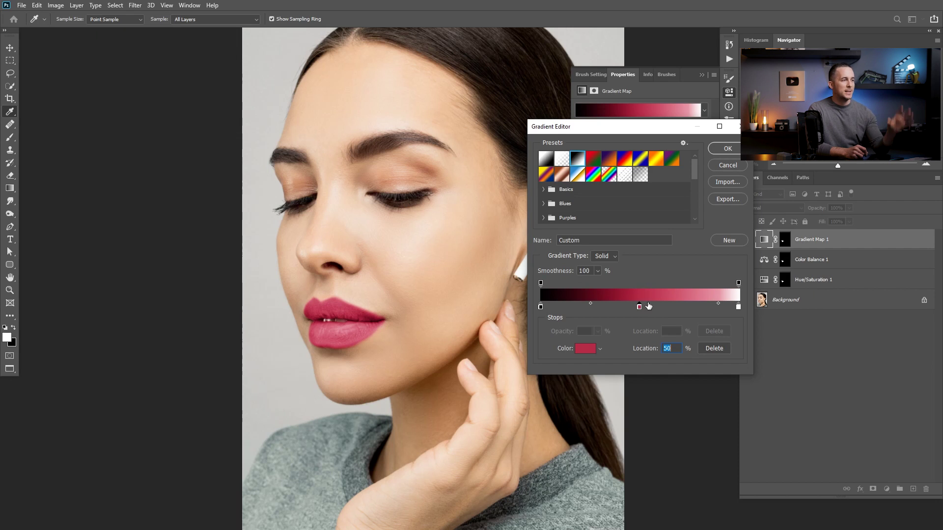
Step: Place the red stop at 67%, with the midpoint toward white at 53% and the midpoint toward black at 50%
drag(653, 308, 708, 303)
click(721, 304)
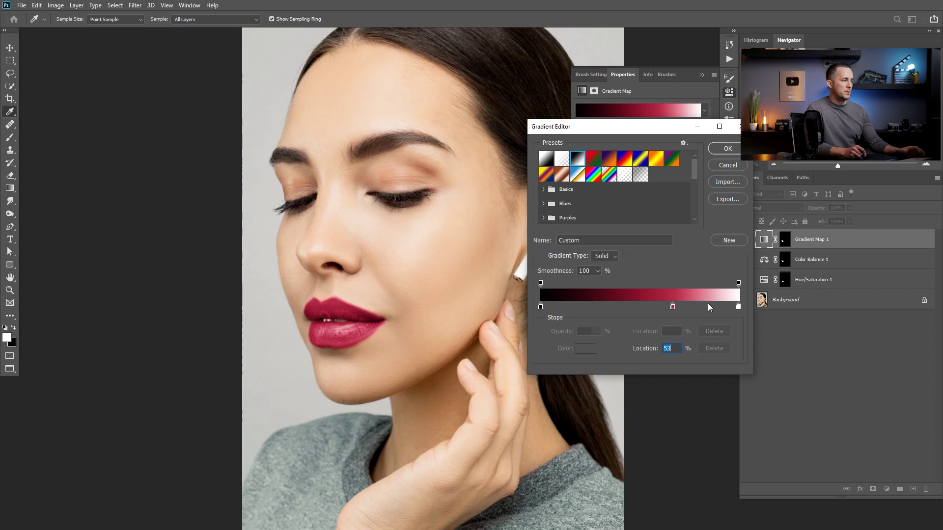
click(673, 307)
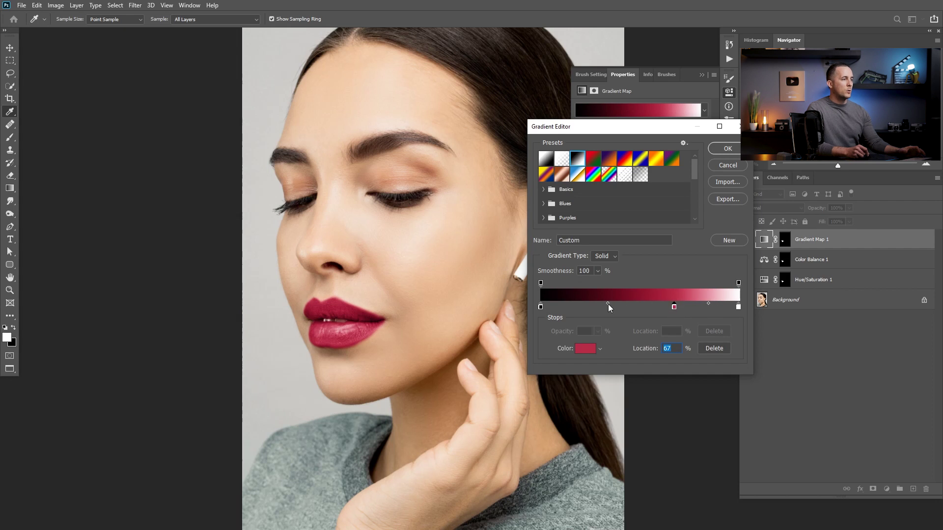
mouse_move(607, 303)
mouse_down()
mouse_move(563, 303)
mouse_move(624, 304)
mouse_up()
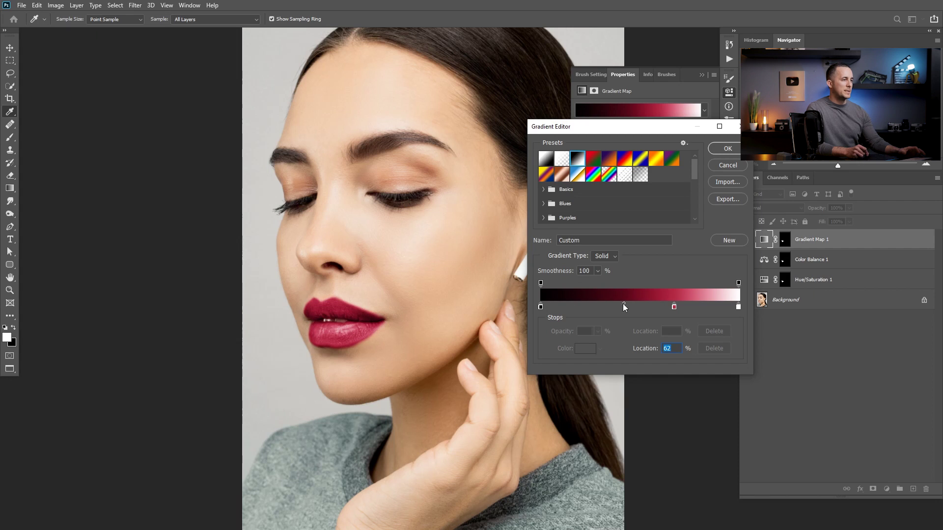
text(50)
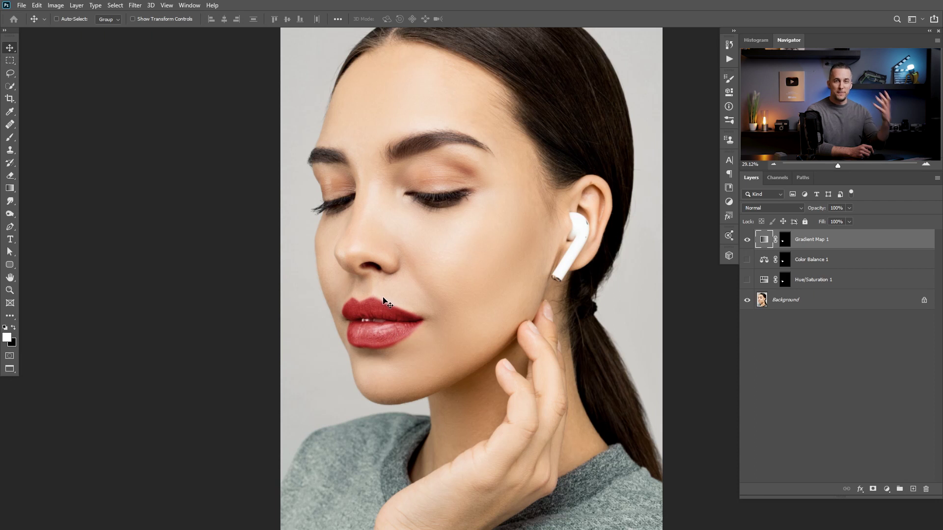
Step: Duplicate the Gradient Map 1 layer and fill the copy's mask with black
click(886, 489)
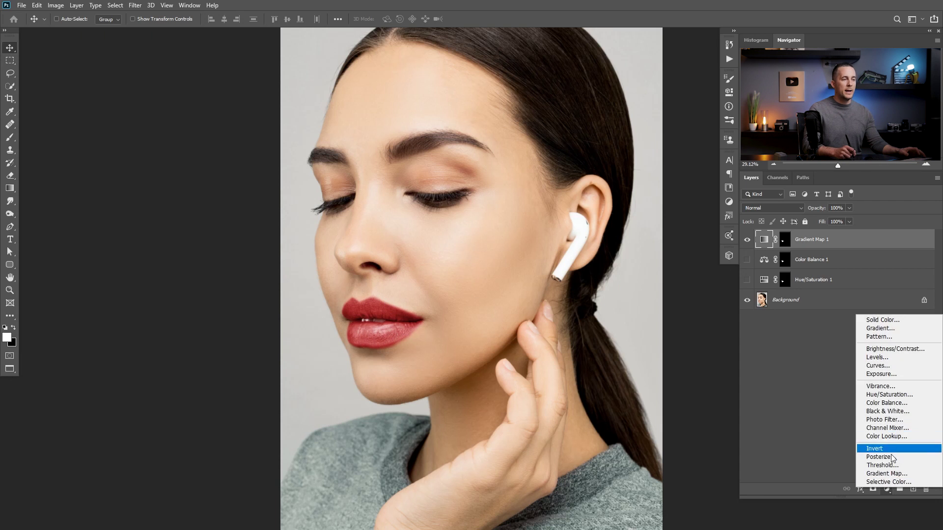
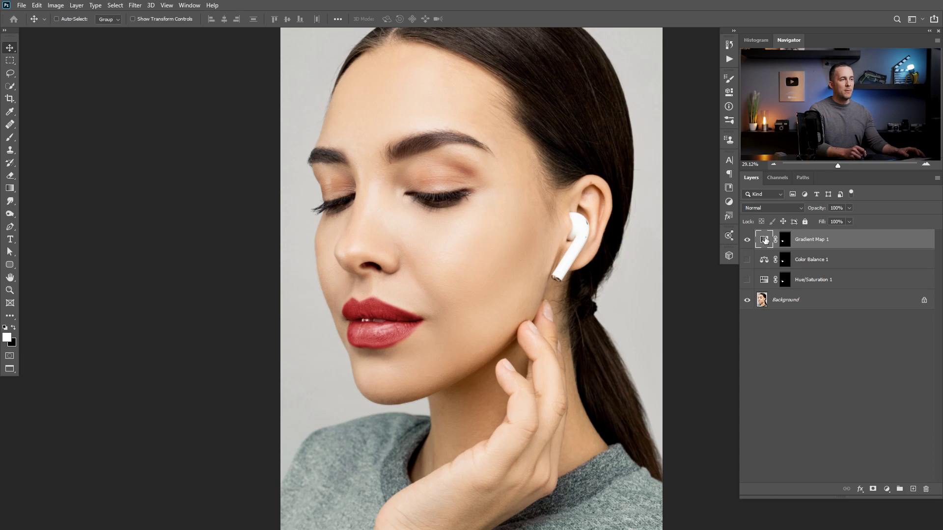
drag(781, 241, 762, 246)
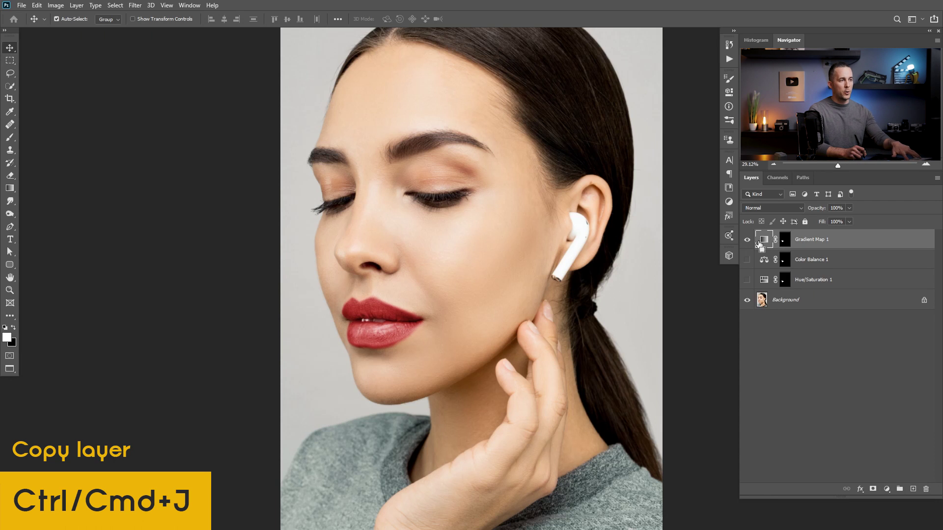
key(ctrl+j)
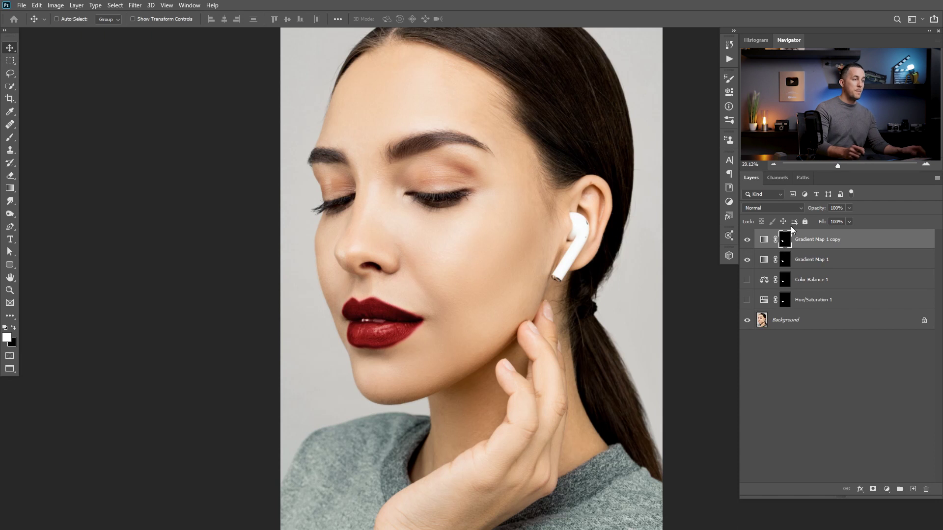
key(ctrl+BackSpace)
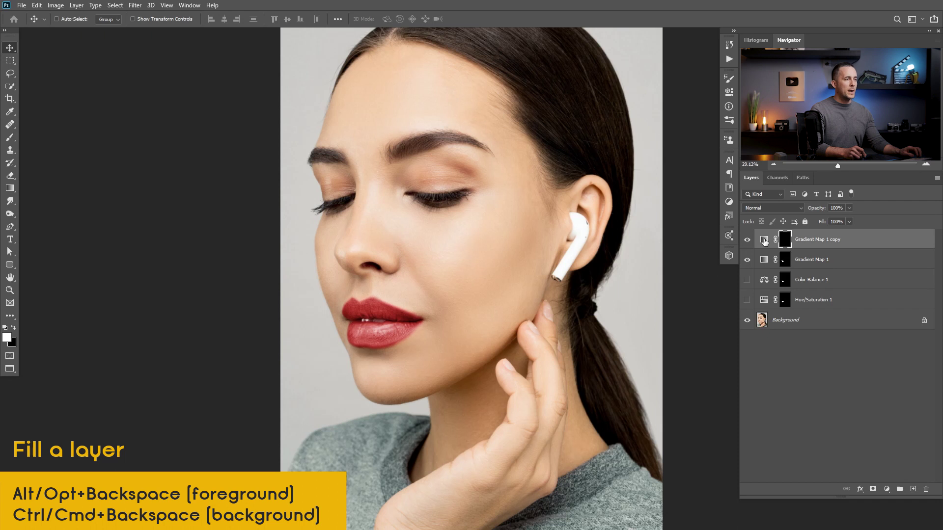
Step: Set up a Soft Round white brush with 0% hardness, 10% opacity and a size of 250 px
key(b)
right_click(129, 263)
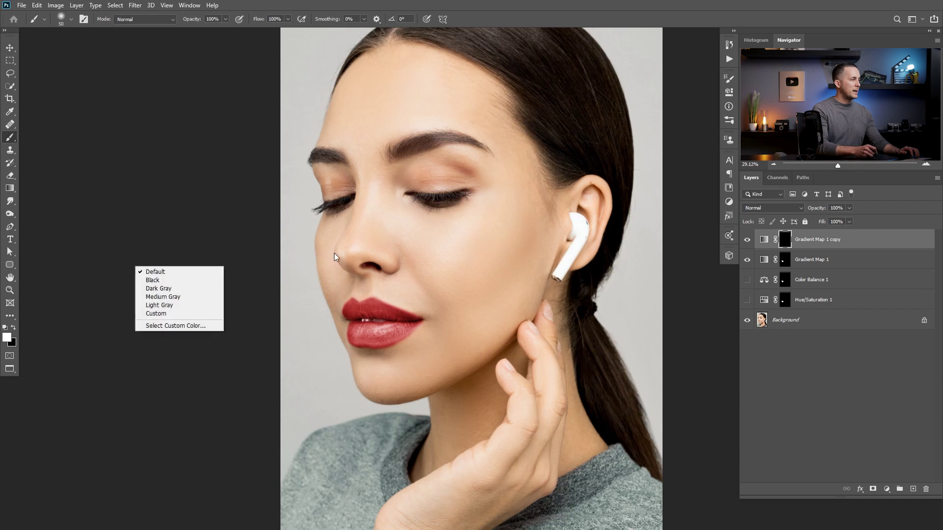
right_click(338, 240)
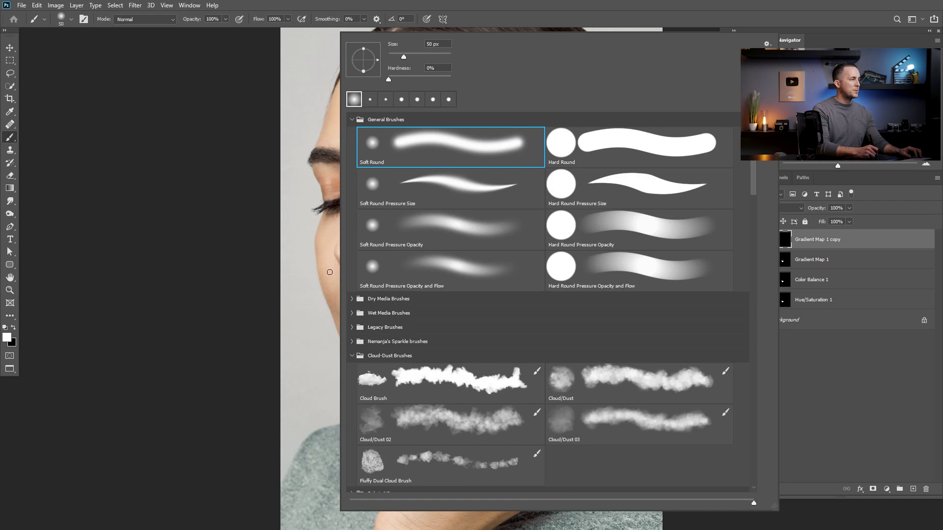
click(330, 272)
key(bracketright)
key(bracketright)
key(bracketright)
key(bracketright)
key(bracketright)
key(bracketright)
key(bracketright)
key(bracketright)
key(bracketright)
key(bracketright)
key(bracketright)
key(bracketright)
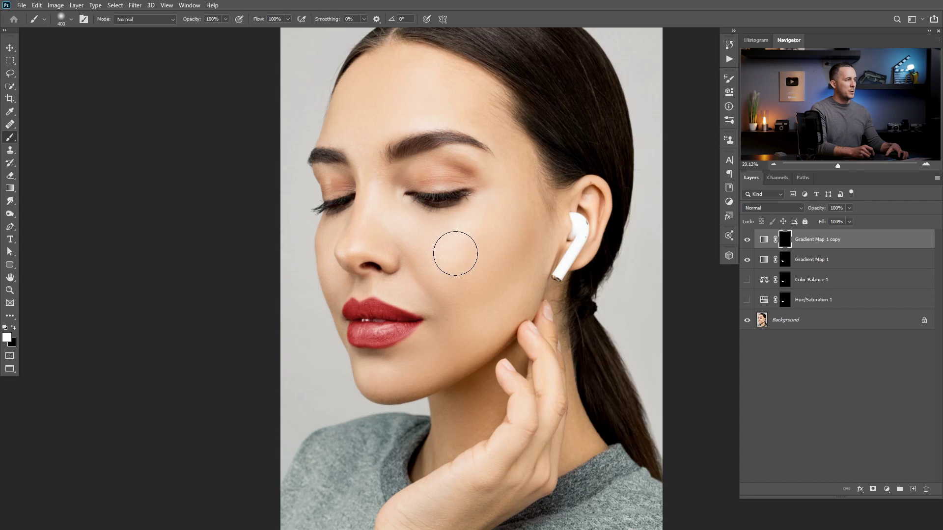
key(1)
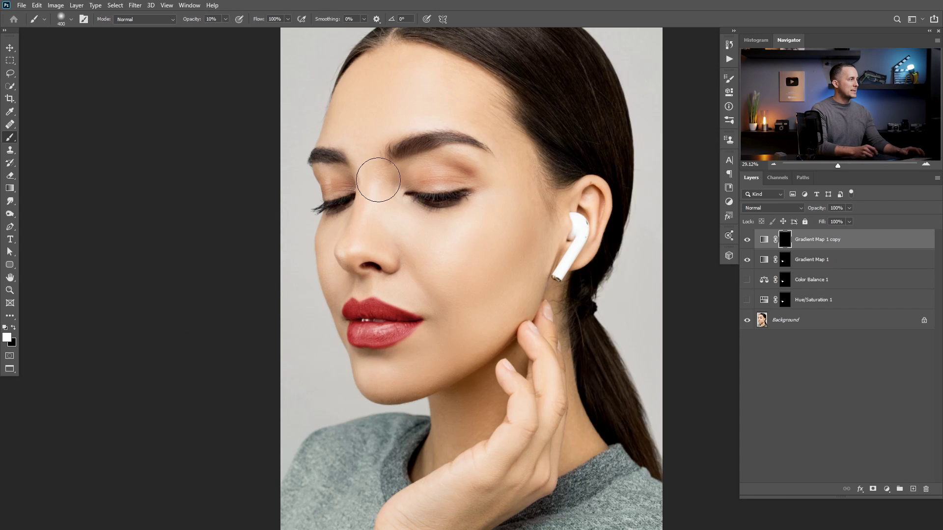
key(bracketleft)
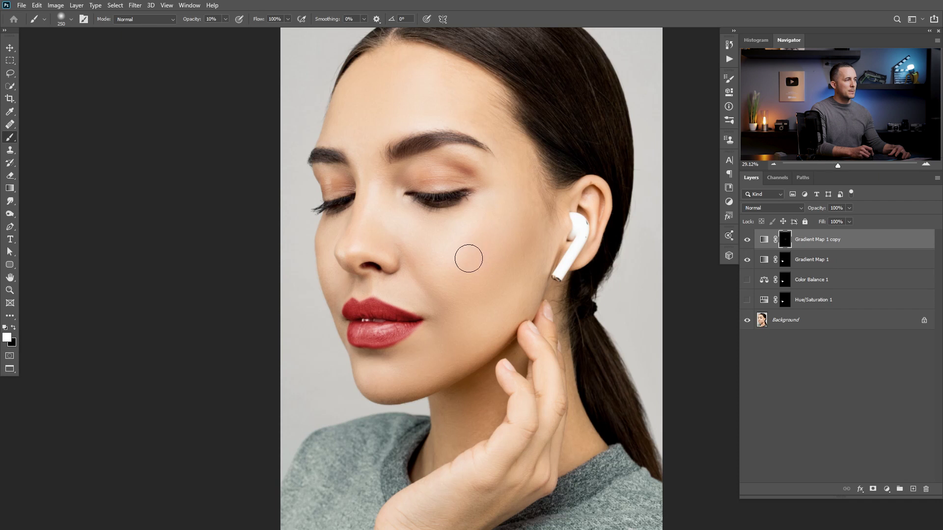
Step: Paint soft blush onto the cheeks in the Gradient Map copy's mask, varying the brush size, and duplicate that layer to intensify it
mouse_move(467, 257)
mouse_down()
mouse_move(456, 259)
mouse_move(497, 231)
mouse_up()
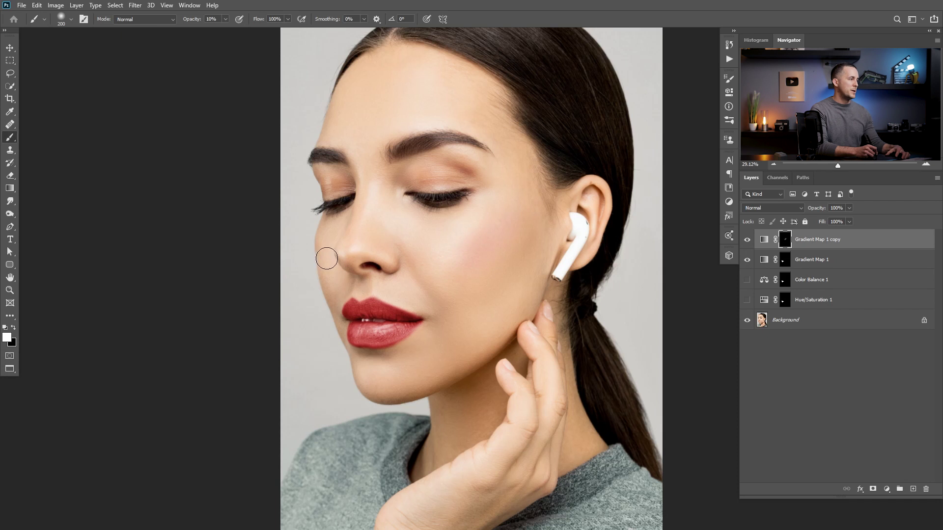
key(bracketleft)
key(bracketleft)
key(bracketleft)
key(bracketleft)
key(bracketleft)
key(bracketleft)
key(bracketleft)
key(bracketright)
key(bracketright)
key(bracketright)
key(bracketright)
key(bracketright)
key(bracketright)
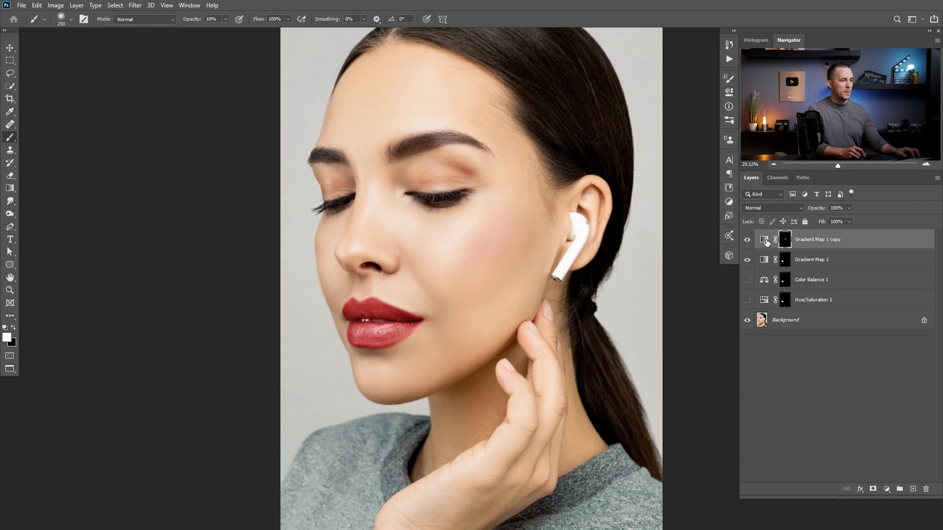
key(ctrl+j)
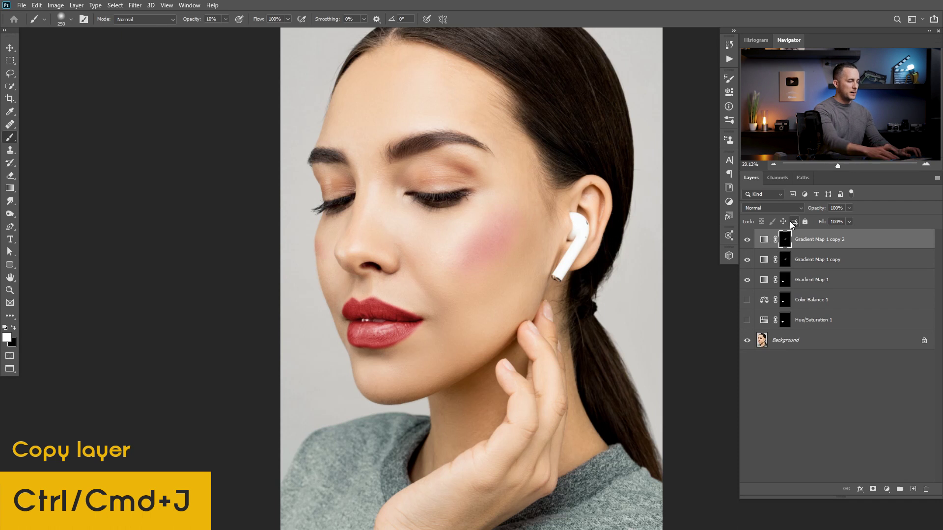
Step: Fill the Gradient Map 1 copy 2 mask with black and paint soft eyeshadow onto both upper eyelids with a 175 px brush
key(ctrl+BackSpace)
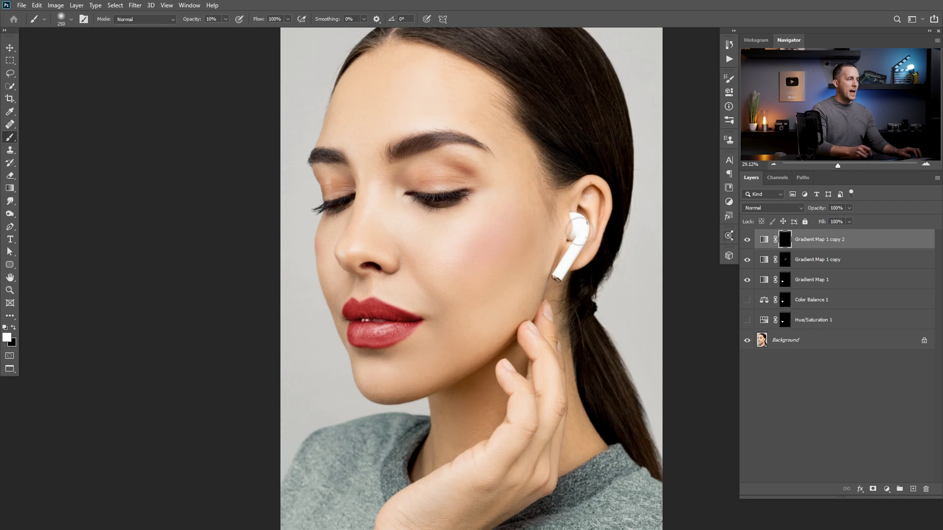
key(bracketleft)
mouse_move(427, 175)
mouse_down()
mouse_move(457, 179)
mouse_move(424, 176)
mouse_move(464, 169)
mouse_move(412, 175)
mouse_up()
key(bracketleft)
drag(335, 182, 333, 190)
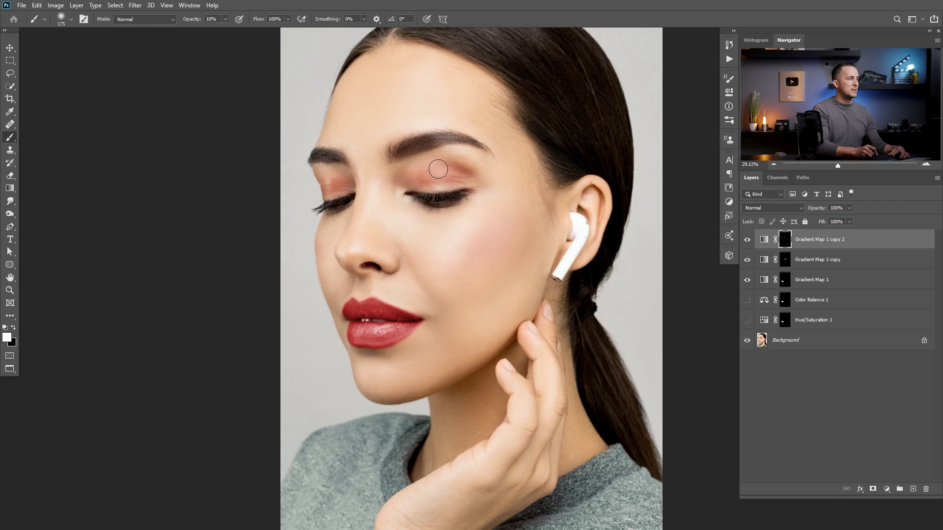
Step: Change the red middle stop in Gradient Map 1 copy 2 to purple and shift the stop slightly toward black
double_click(764, 241)
click(631, 111)
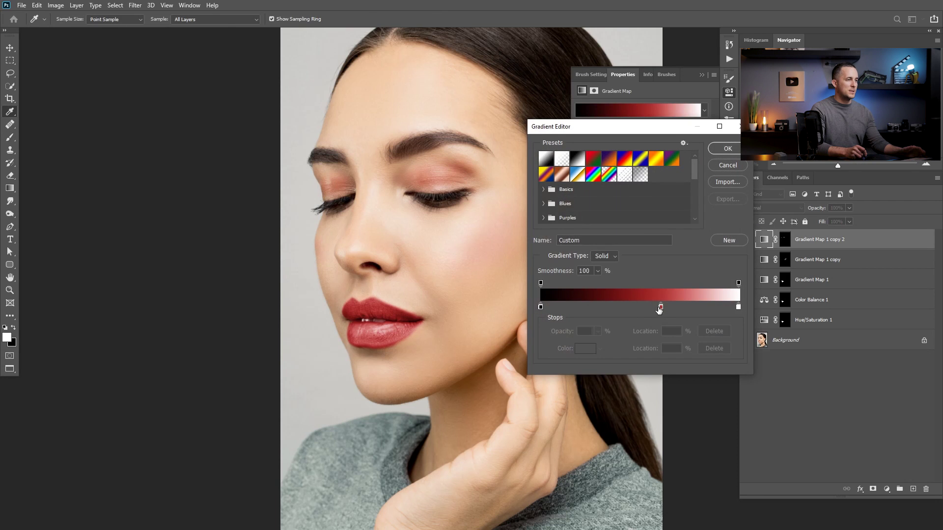
click(660, 308)
click(585, 349)
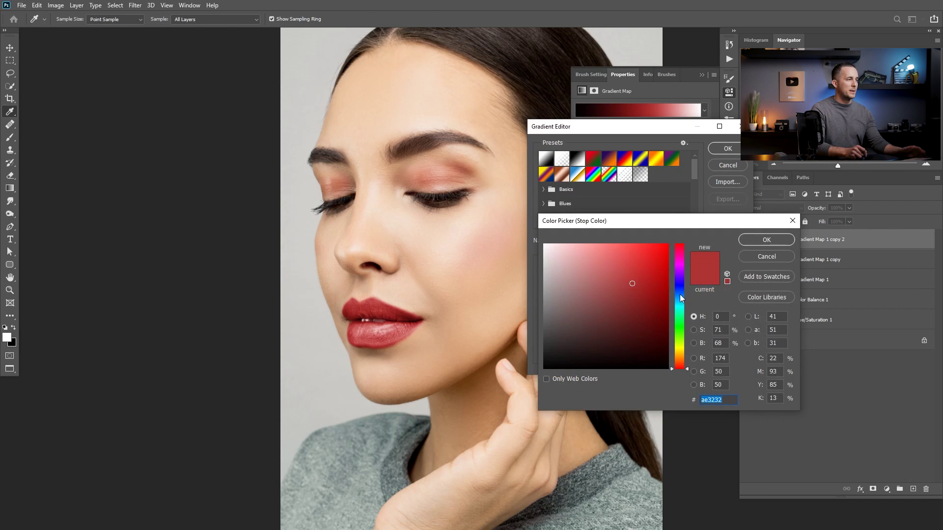
drag(680, 296, 688, 271)
click(764, 241)
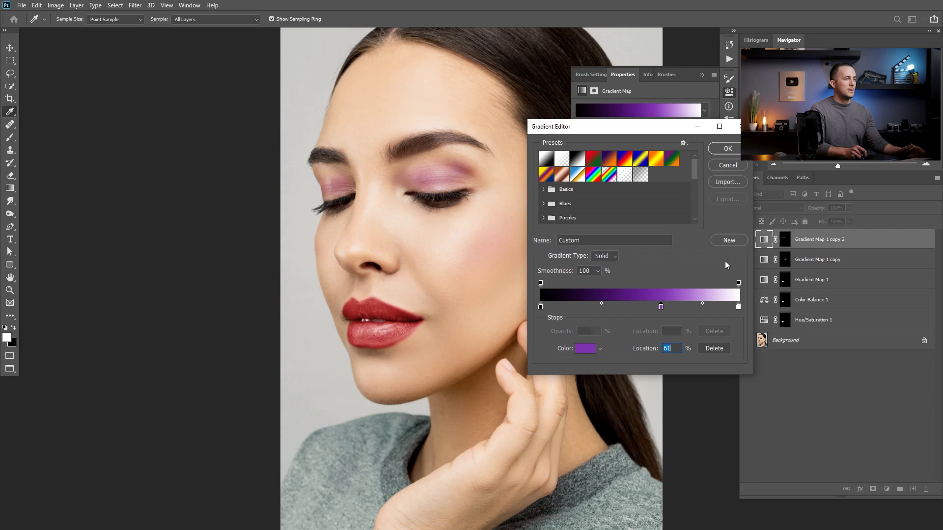
drag(663, 305, 657, 305)
click(727, 149)
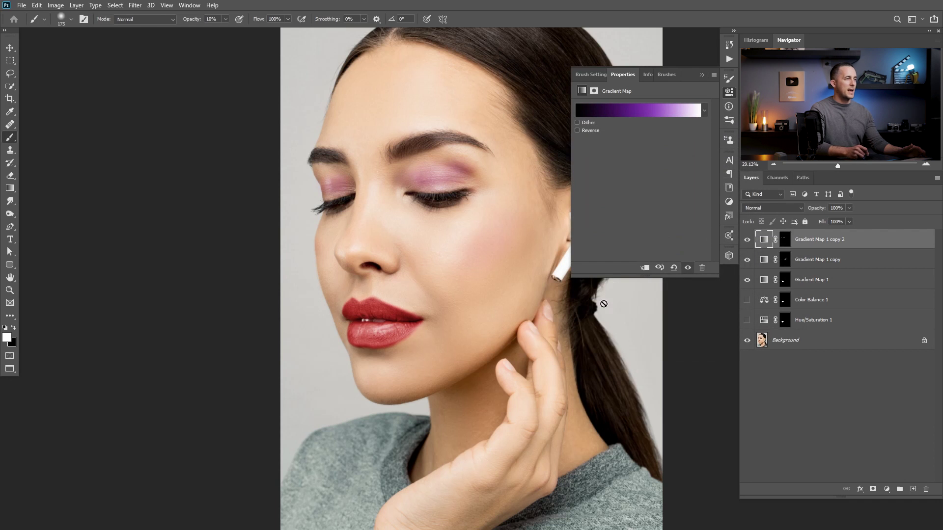
click(702, 75)
Step: Paint more purple eyeshadow over the eyelids in the Gradient Map 1 copy 2 mask and lower the layer's opacity to 42%
click(786, 240)
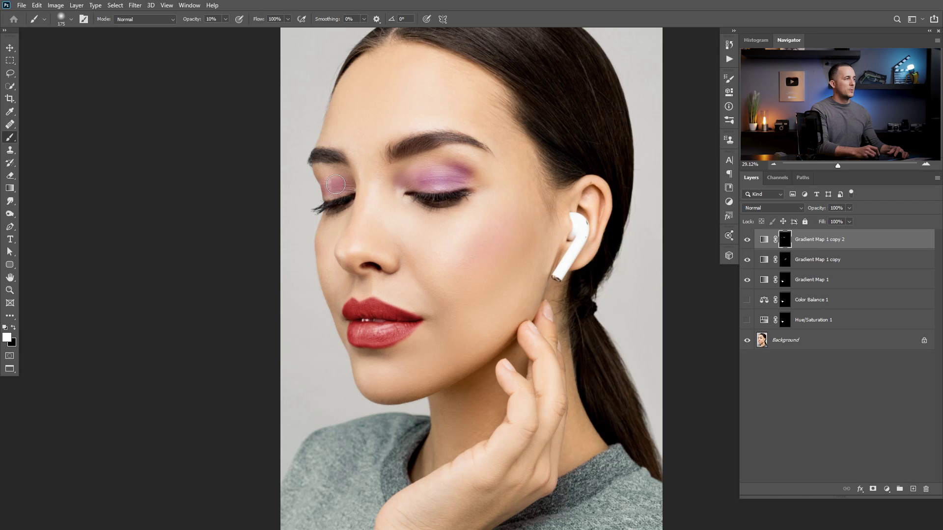
alt+scroll(494, 284, down, 3)
alt+scroll(480, 311, up, 3)
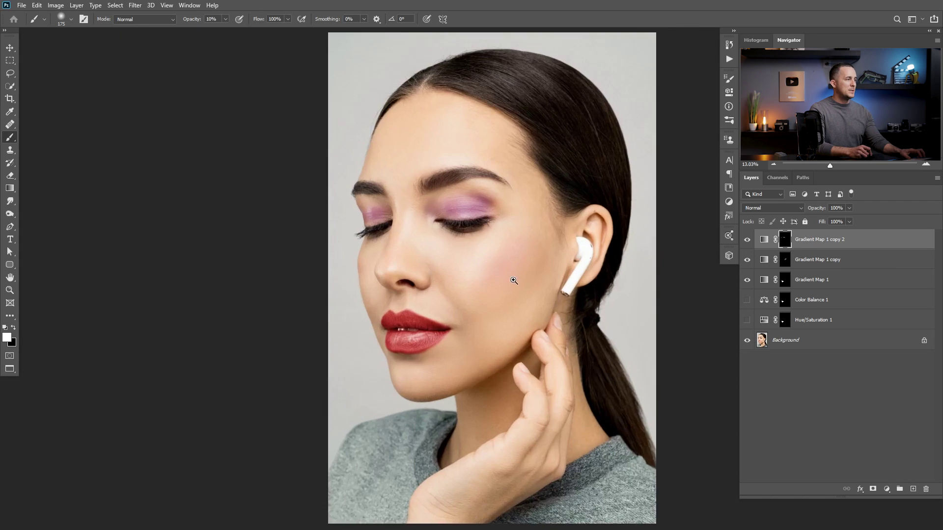
drag(818, 209, 801, 211)
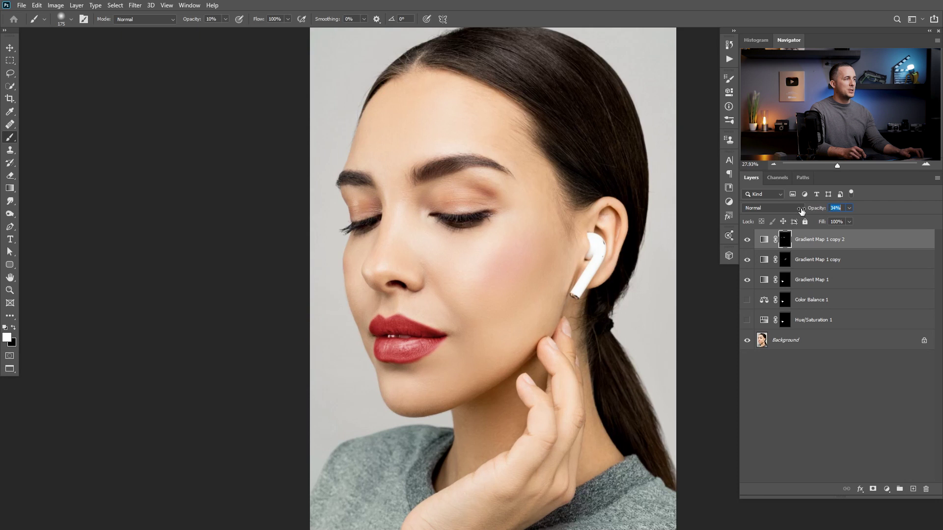
Step: Lower the opacity of the blush layer Gradient Map 1 copy to 56% and toggle the eyeshadow and blush layers to compare
click(784, 259)
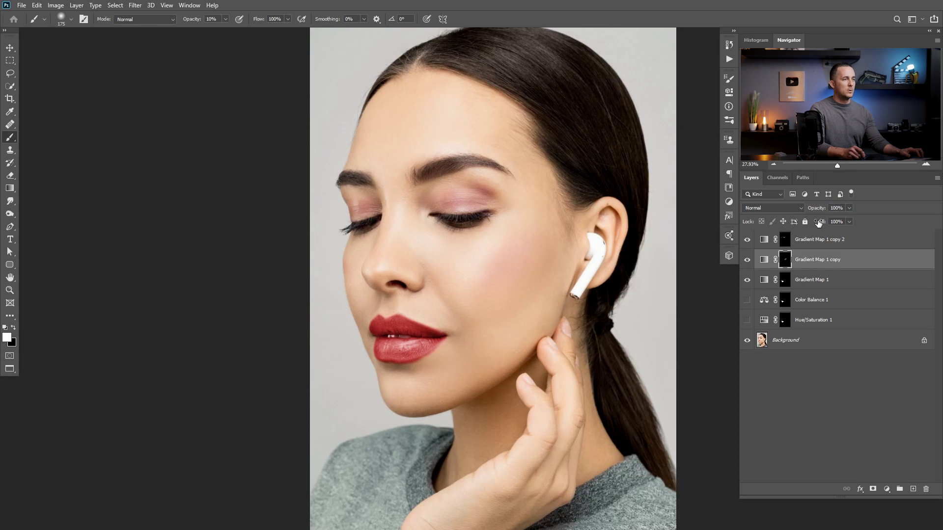
drag(820, 210, 812, 211)
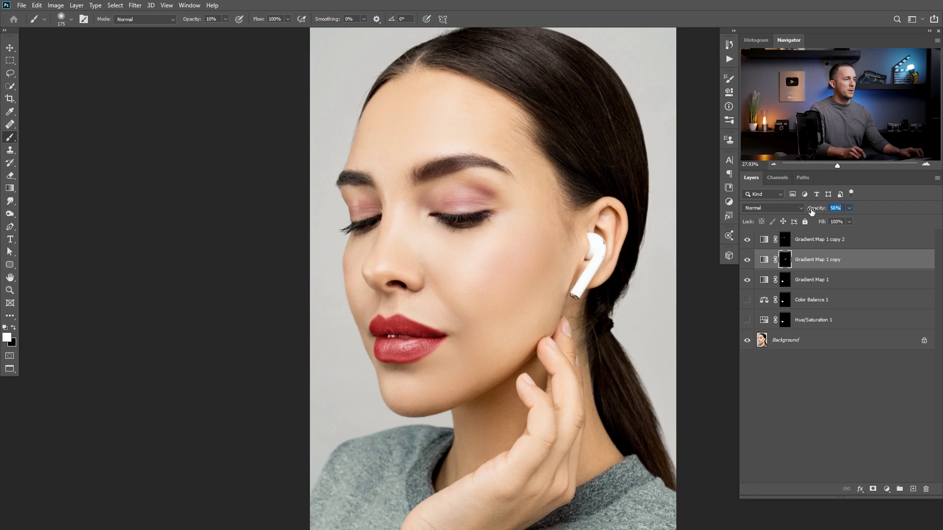
click(747, 239)
click(746, 261)
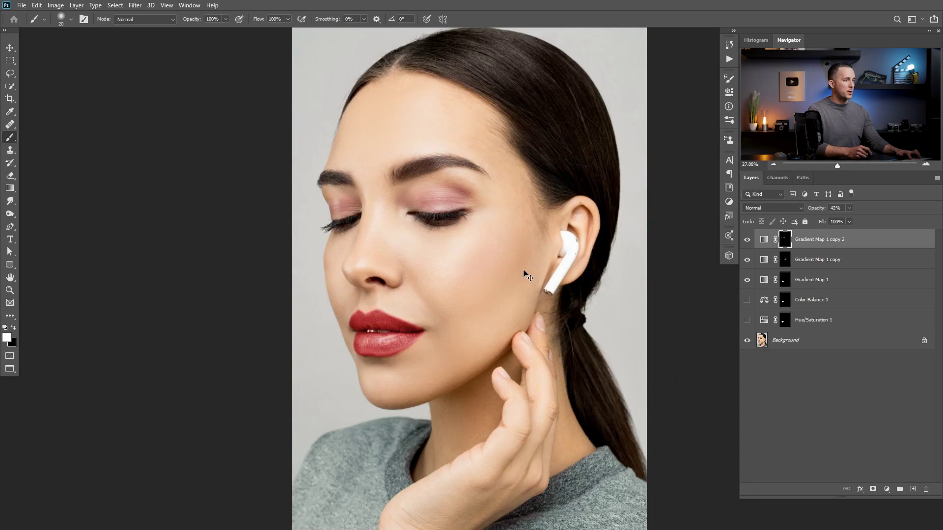
Step: Place the gold glitter image over the lower face as a new layer and hide it with a black mask
drag(524, 274, 472, 372)
key(v)
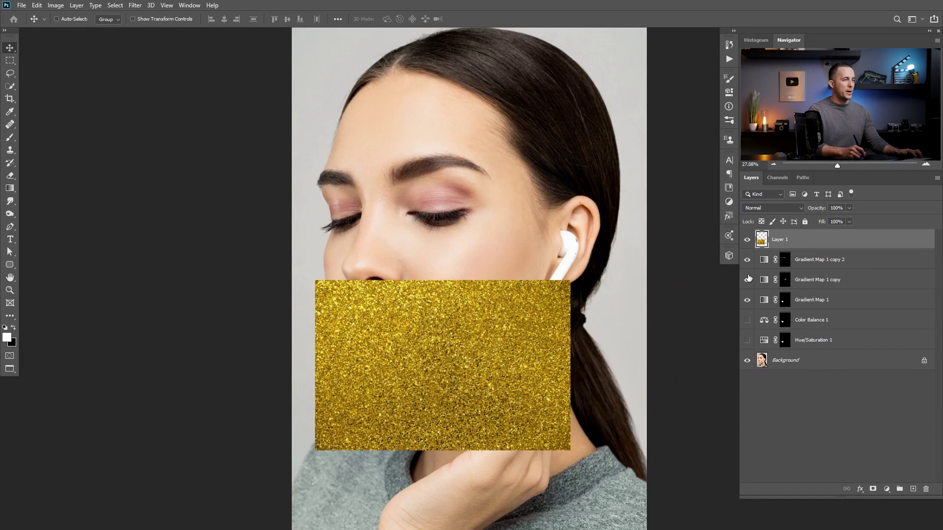
alt+click(873, 489)
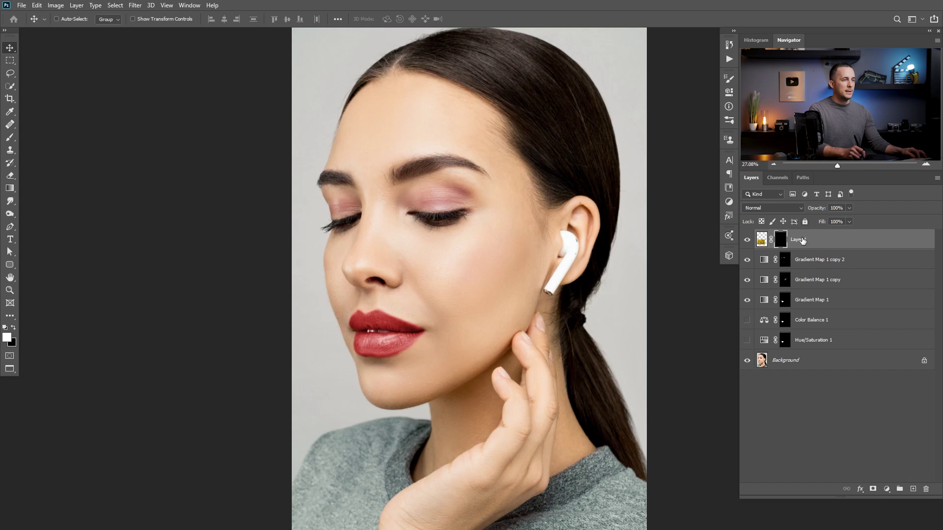
Step: Rename the new gold texture layer as Glitter
double_click(798, 240)
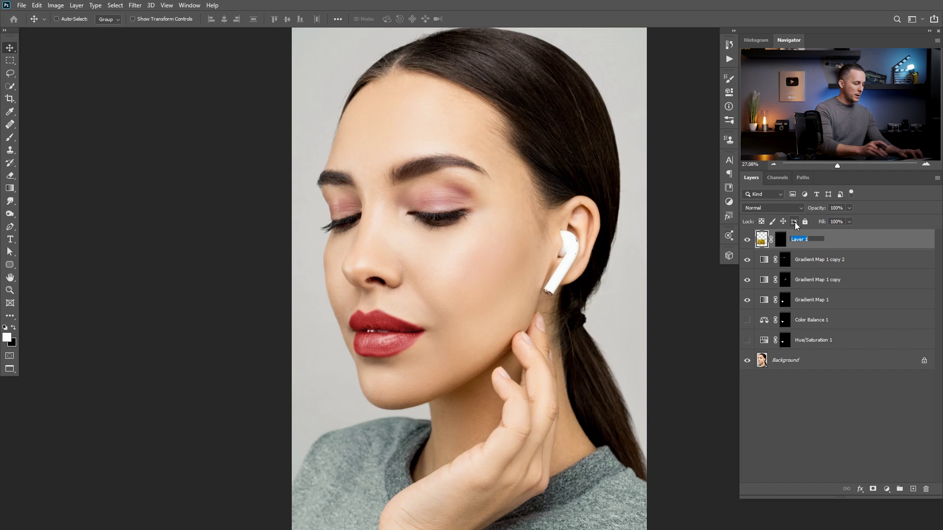
text(Glitter)
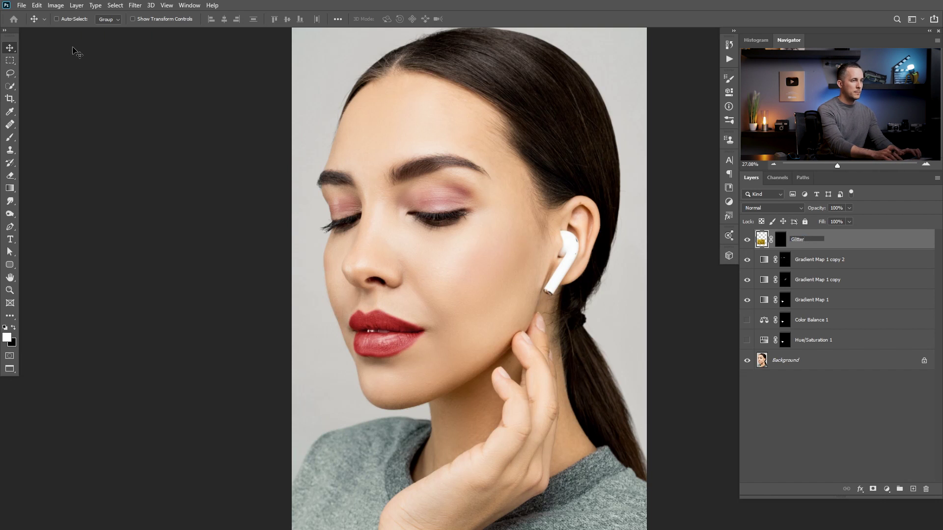
key(Return)
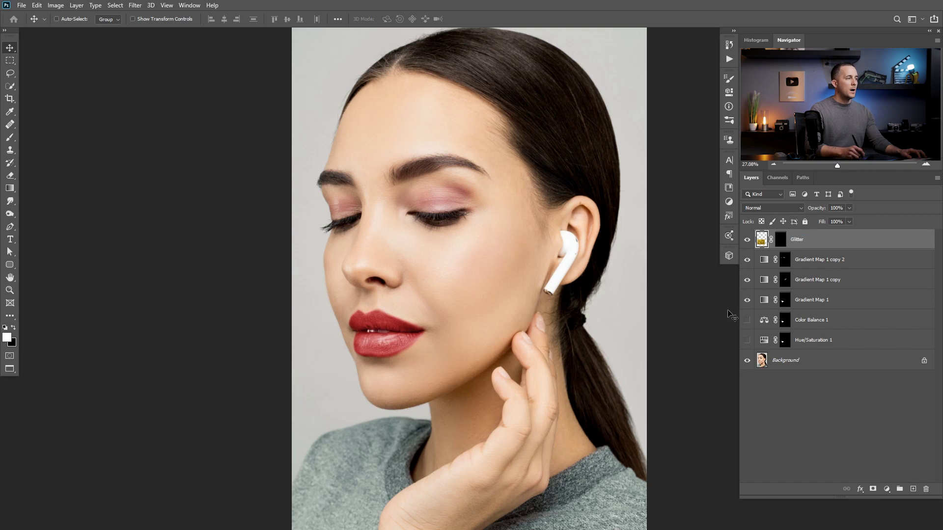
Step: Target the Glitter layer's mask at the lips and choose the Hard Round brush with 100% hardness
drag(381, 340, 635, 274)
click(783, 241)
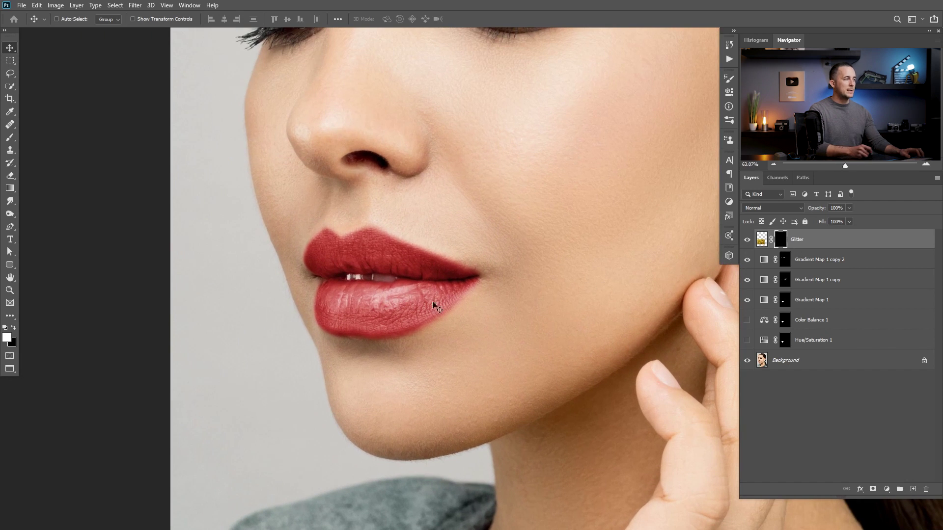
key(b)
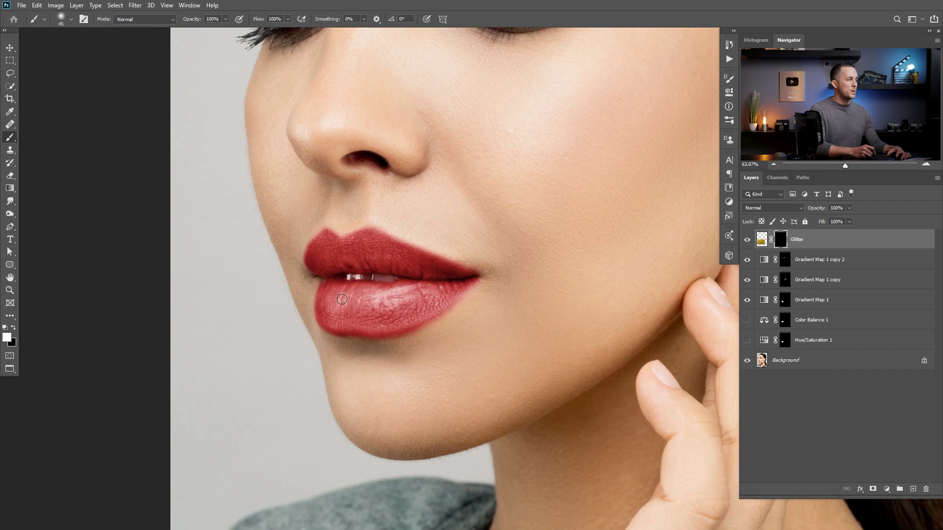
mouse_move(333, 297)
mouse_down()
mouse_move(416, 304)
mouse_move(385, 317)
mouse_move(394, 299)
mouse_move(430, 297)
mouse_move(408, 312)
mouse_move(361, 314)
mouse_move(363, 304)
mouse_move(415, 298)
mouse_up()
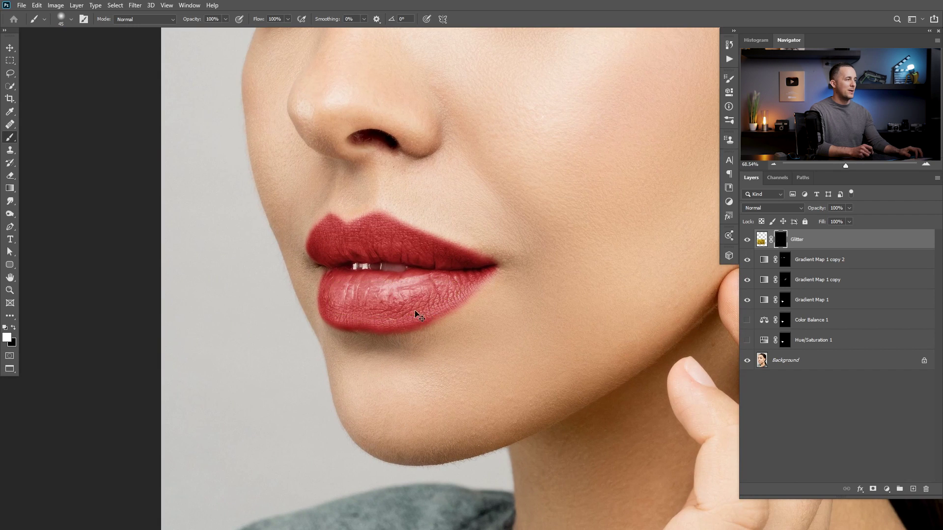
drag(383, 295, 377, 305)
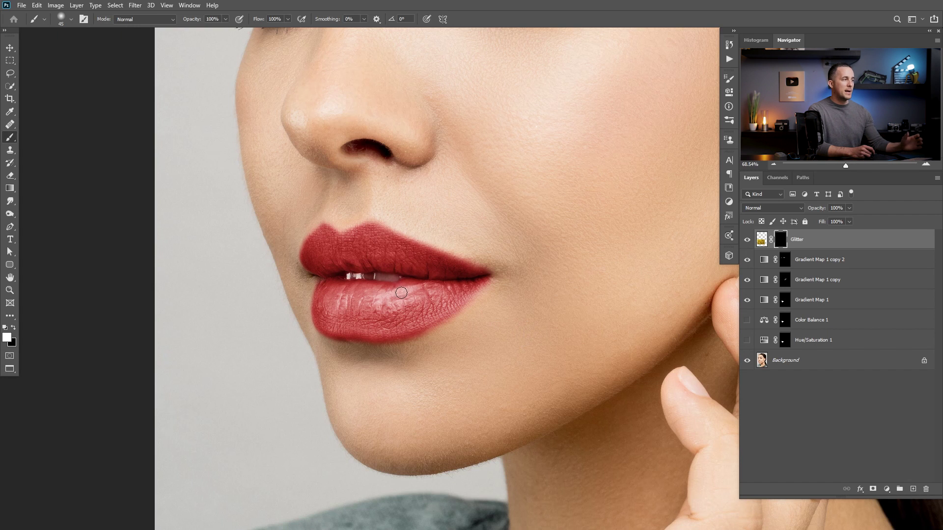
right_click(408, 257)
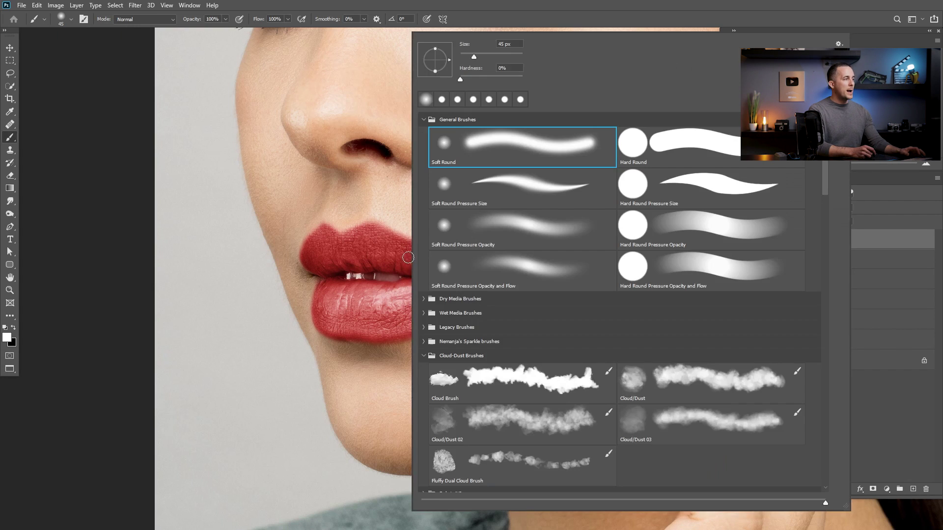
click(637, 149)
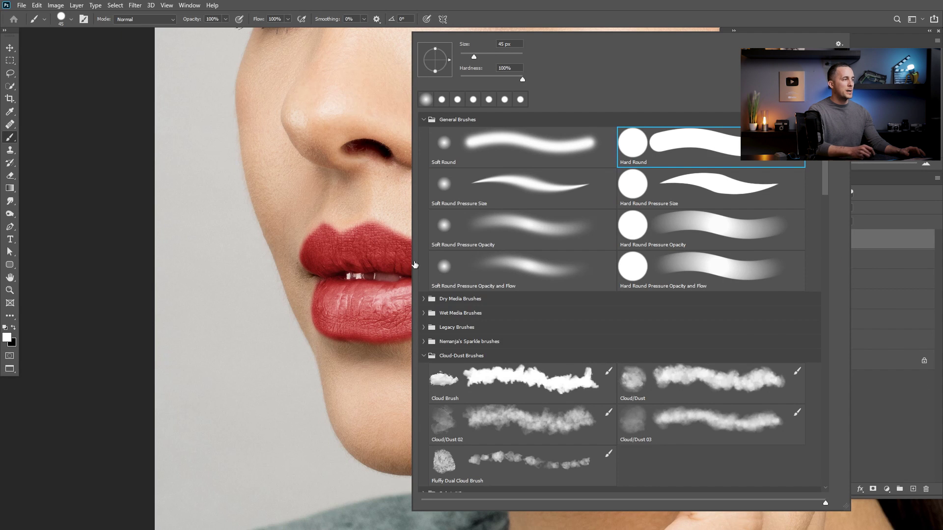
Step: Try dabbing individual glitter specks onto the lower lip with a smaller 10 px brush, undoing the test dabs
click(374, 307)
key(ctrl+z)
key(bracketleft)
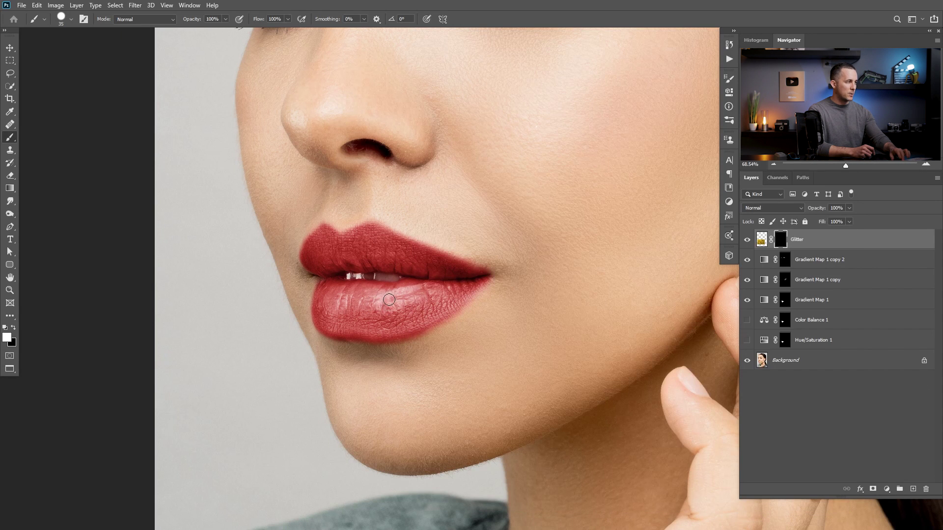
scroll(411, 319, up, 2)
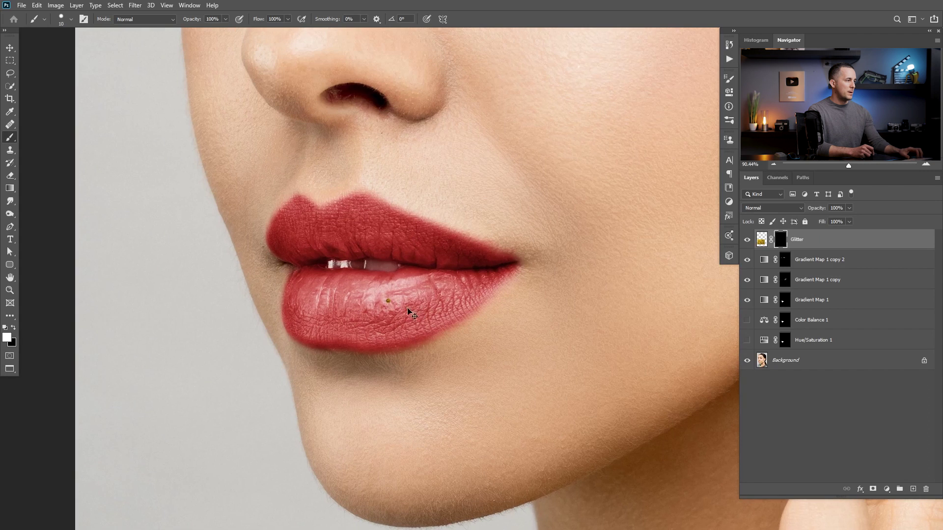
key(ctrl+z)
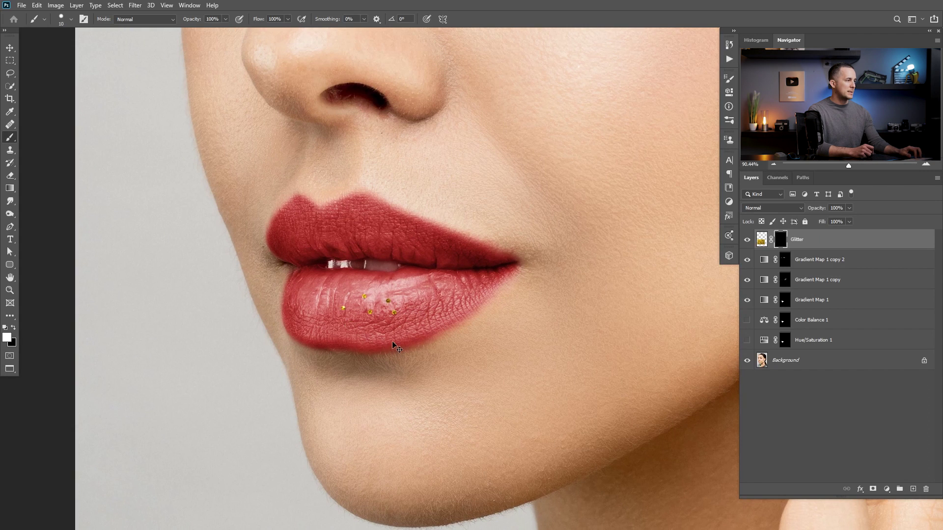
Step: Enlarge the brush to 15 px, test separate glitter dots on the lower lip, and undo them
key(bracketright)
click(385, 301)
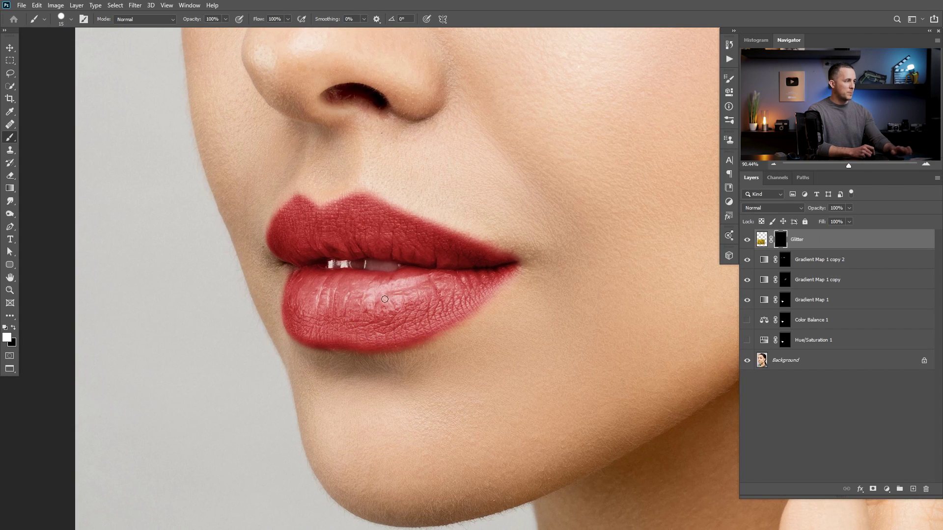
scroll(409, 301, down, 1)
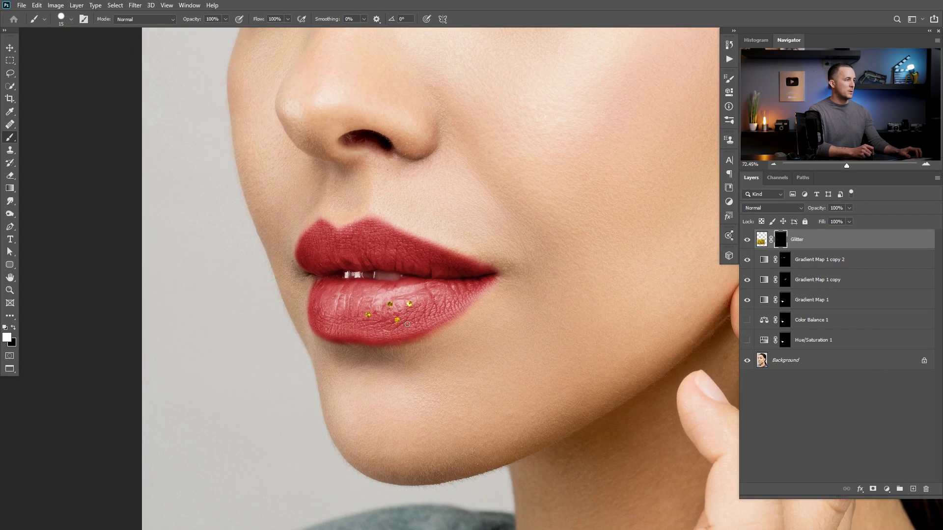
scroll(415, 314, down, 3)
scroll(423, 323, up, 2)
scroll(423, 323, up, 2)
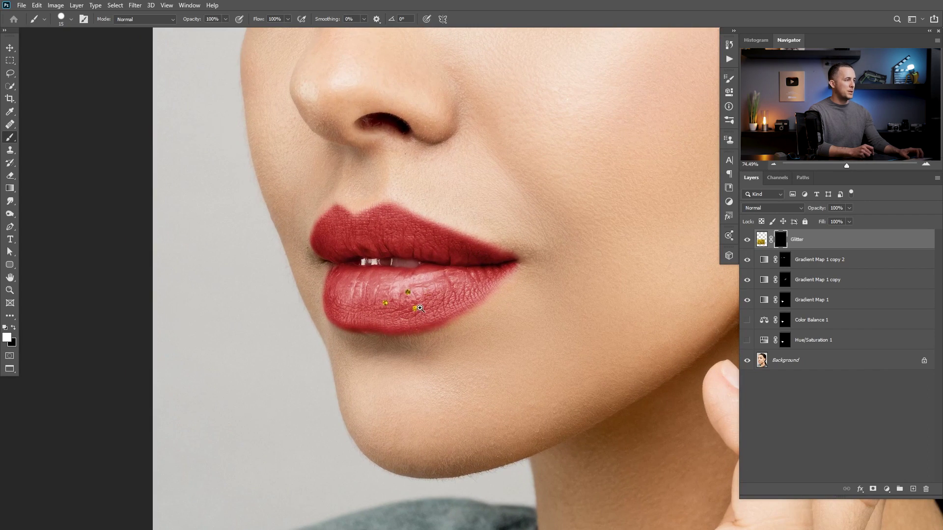
key(ctrl+z)
scroll(408, 302, down, 1)
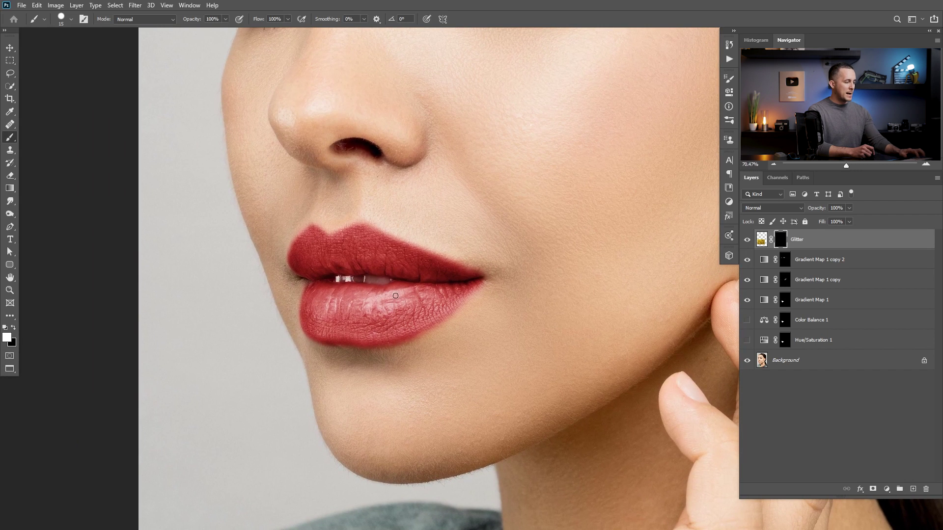
Step: Set the brush tip spacing to 194%, test a dotted glitter stroke along the lower lip, and undo it
click(728, 78)
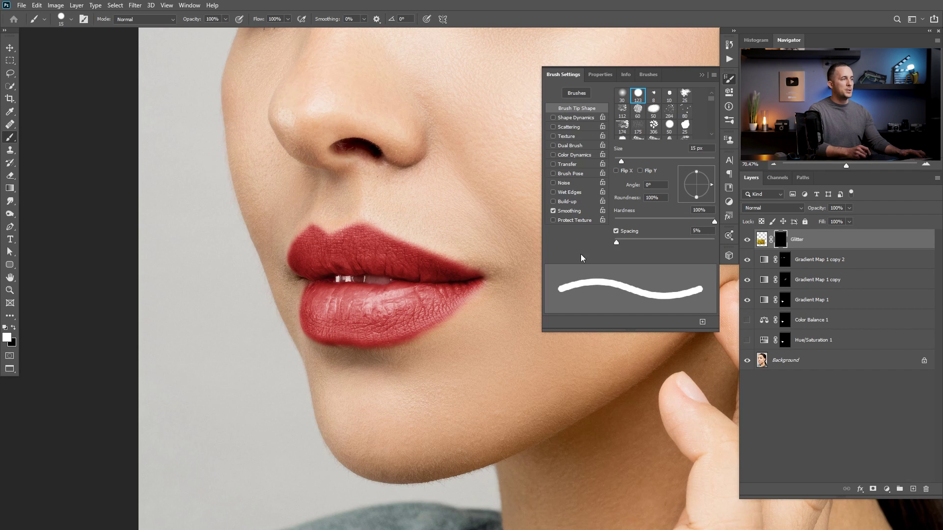
drag(668, 240, 691, 241)
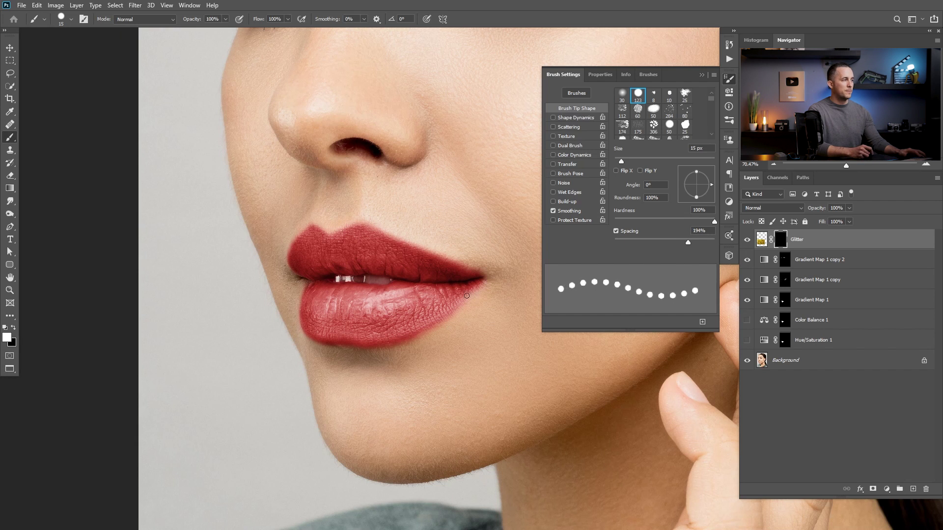
mouse_move(320, 305)
mouse_down()
mouse_move(412, 309)
mouse_move(339, 324)
mouse_move(415, 315)
mouse_up()
key(ctrl+z)
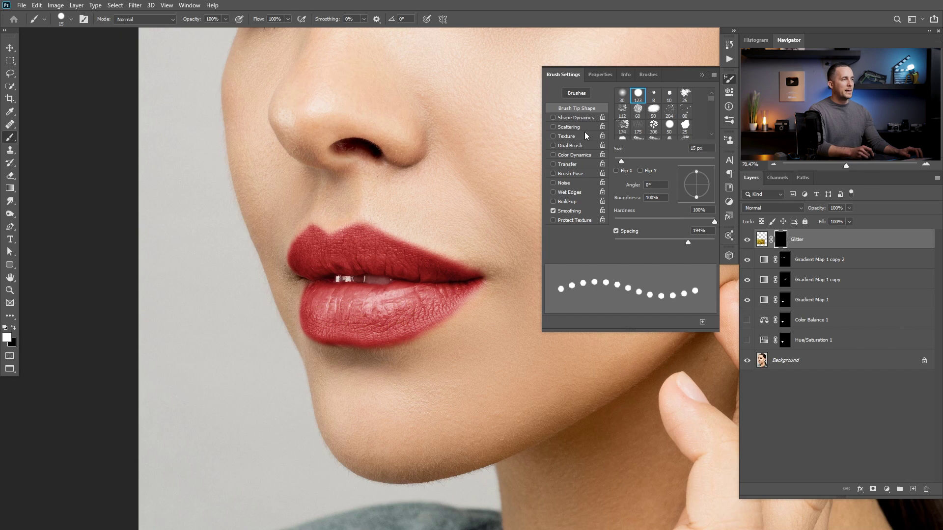
Step: Enable Shape Dynamics with a size jitter of 23%, and undo the test stroke on the lower lip
click(574, 118)
drag(615, 102, 638, 102)
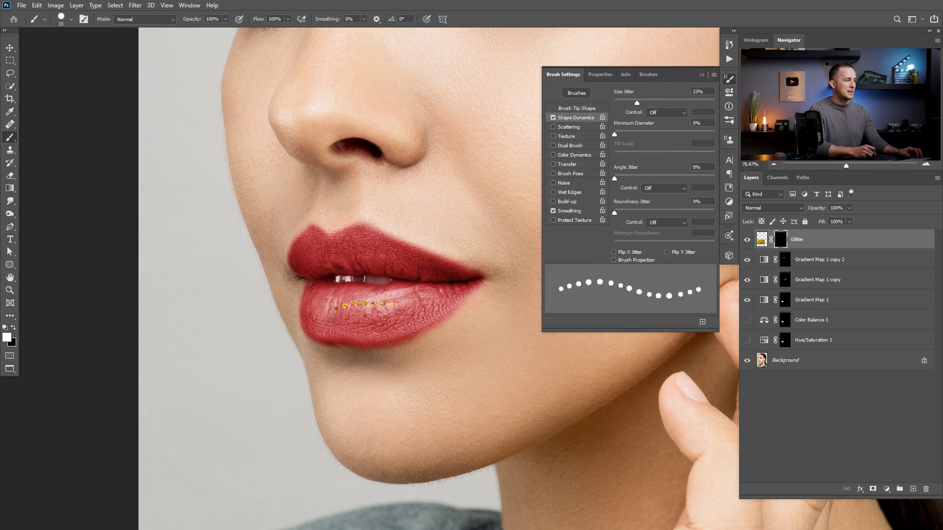
key(ctrl+z)
Step: Enable Scattering for the brush with a scatter amount of 417%
mouse_move(638, 102)
mouse_down()
mouse_move(688, 105)
mouse_move(656, 104)
mouse_up()
click(569, 126)
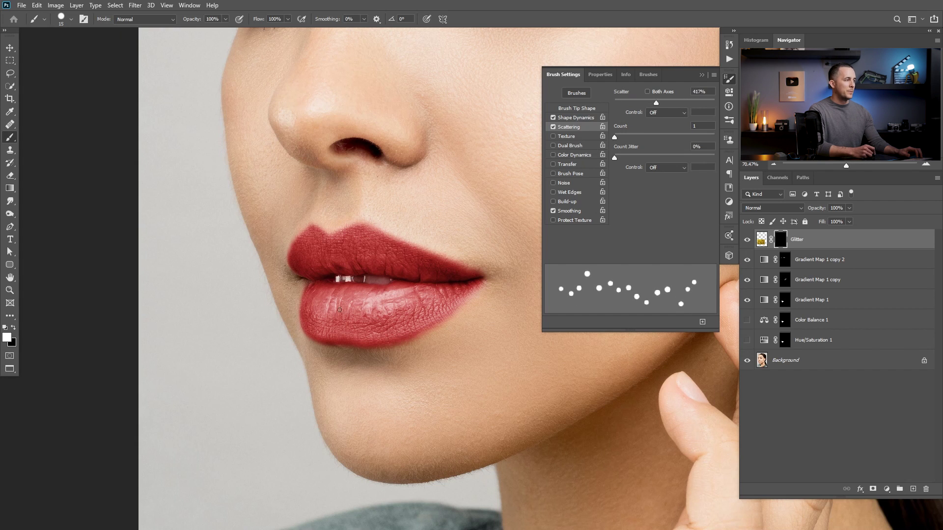
Step: Paint scattered glitter over the lower lip on the Glitter mask, undoing the first test stroke and setting the scatter amount to 328%
mouse_move(360, 303)
mouse_down()
mouse_move(402, 315)
mouse_move(426, 302)
mouse_up()
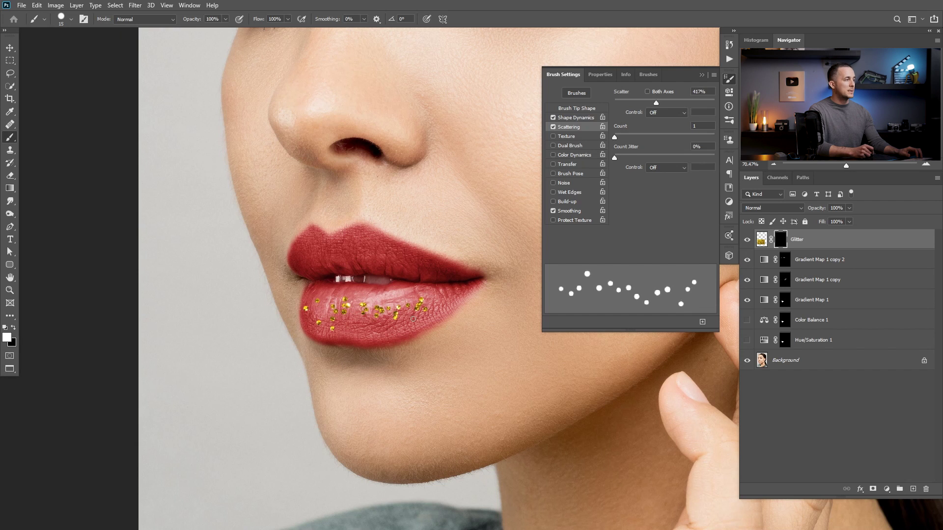
key(ctrl+z)
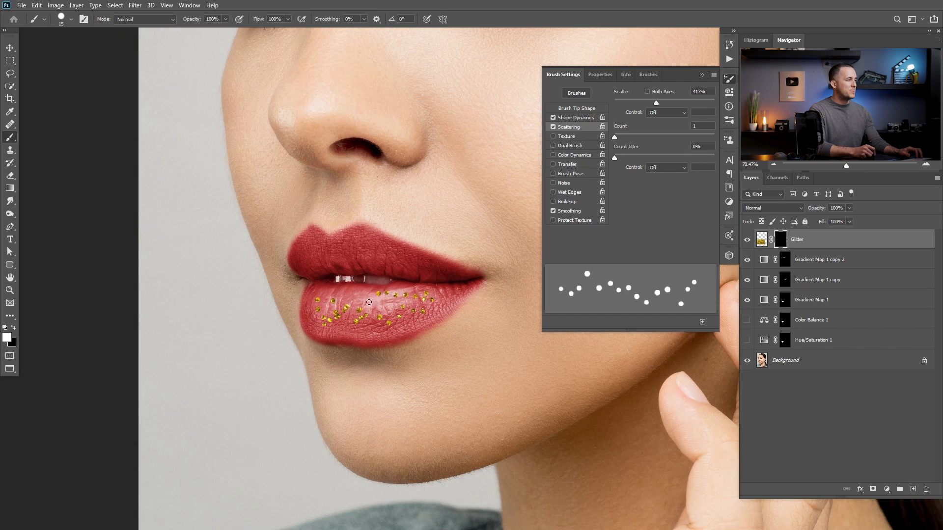
mouse_move(310, 309)
mouse_down()
mouse_move(326, 328)
mouse_move(385, 325)
mouse_up()
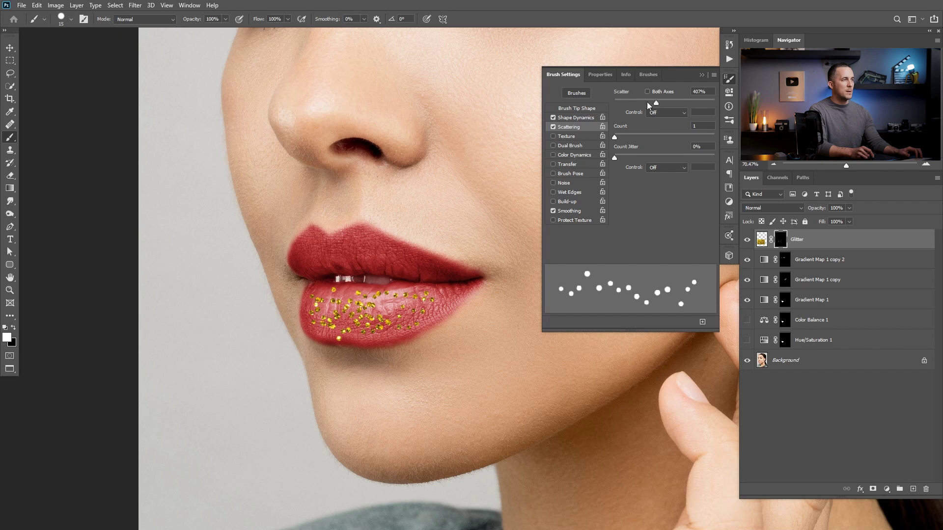
drag(647, 102, 648, 102)
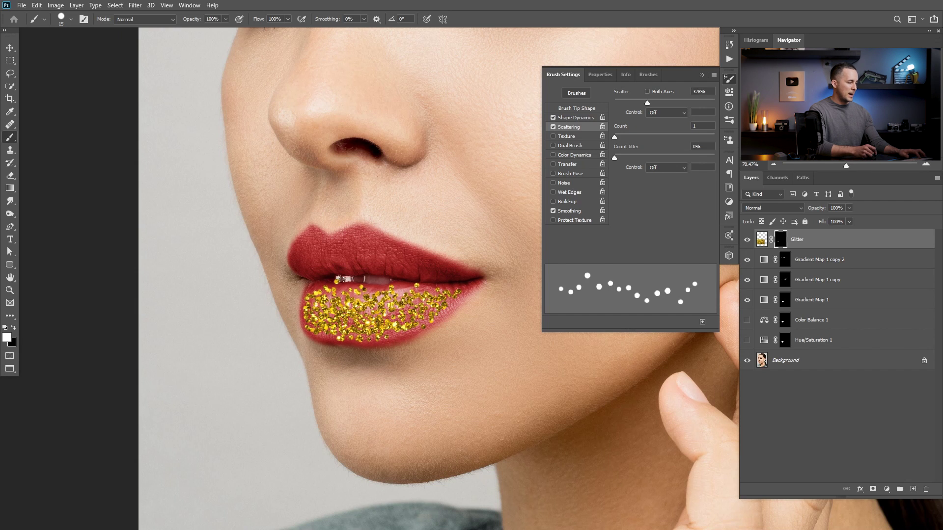
Step: Erase the stray glitter dots over the teeth with a 50 px eraser and return to the brush to fill in the lower lip
key(e)
key(bracketleft)
key(bracketleft)
key(bracketleft)
key(bracketleft)
key(bracketleft)
key(bracketleft)
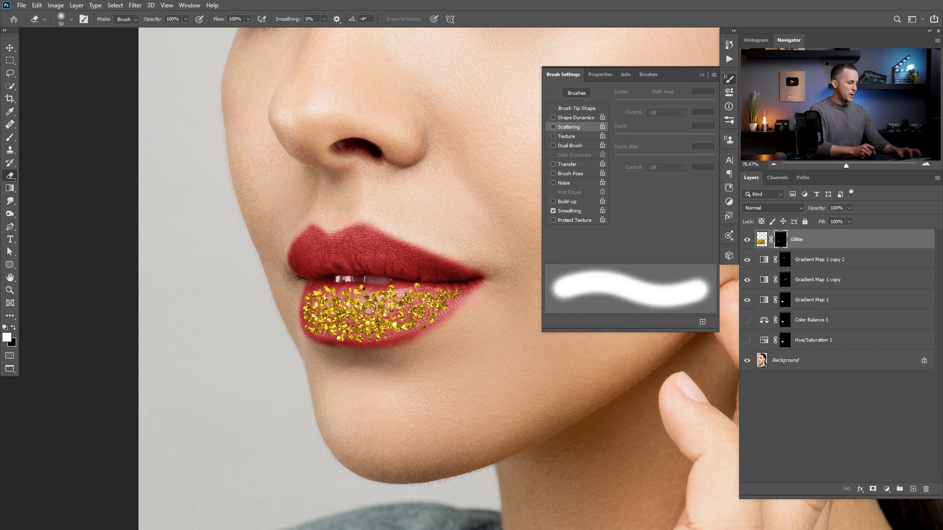
key(b)
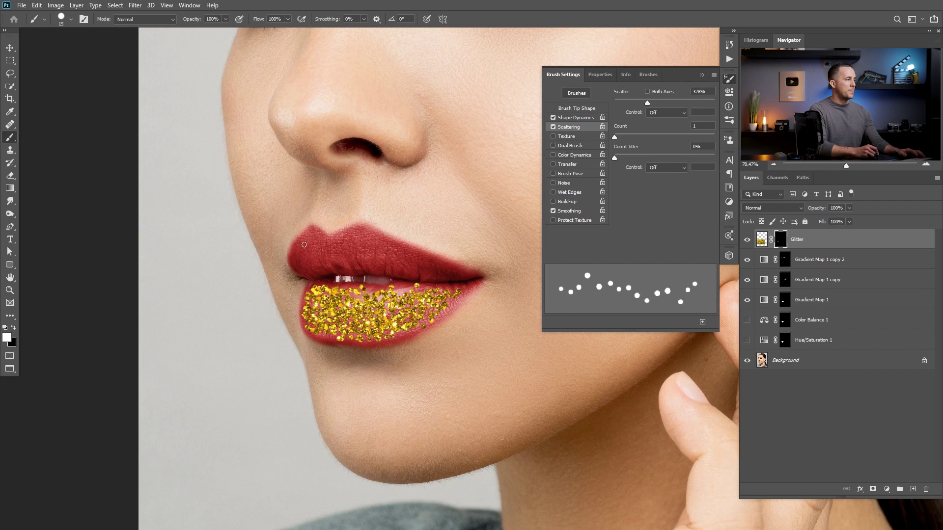
Step: Undo a test stroke on the upper lip, set the brush tip spacing to 259%, and paint sparser glitter across the upper lip
drag(304, 244, 355, 251)
key(ctrl+z)
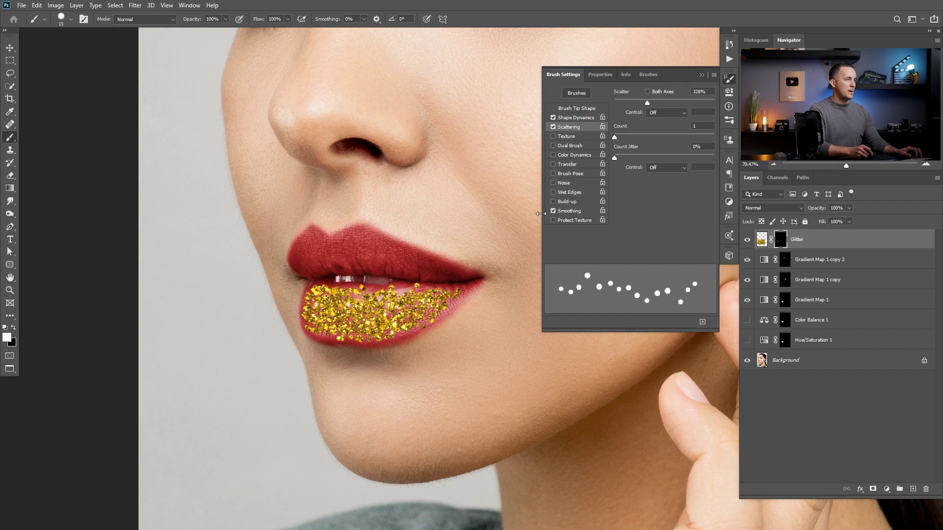
click(580, 112)
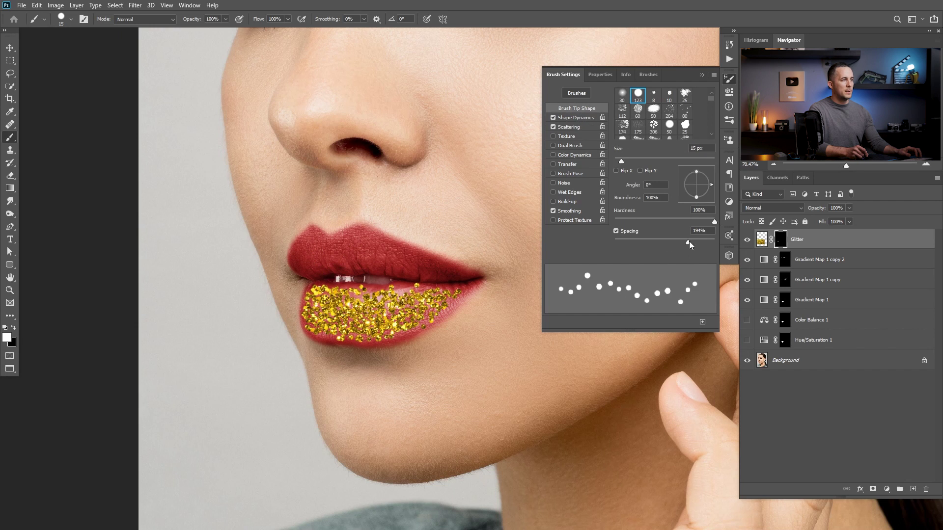
drag(689, 241, 691, 241)
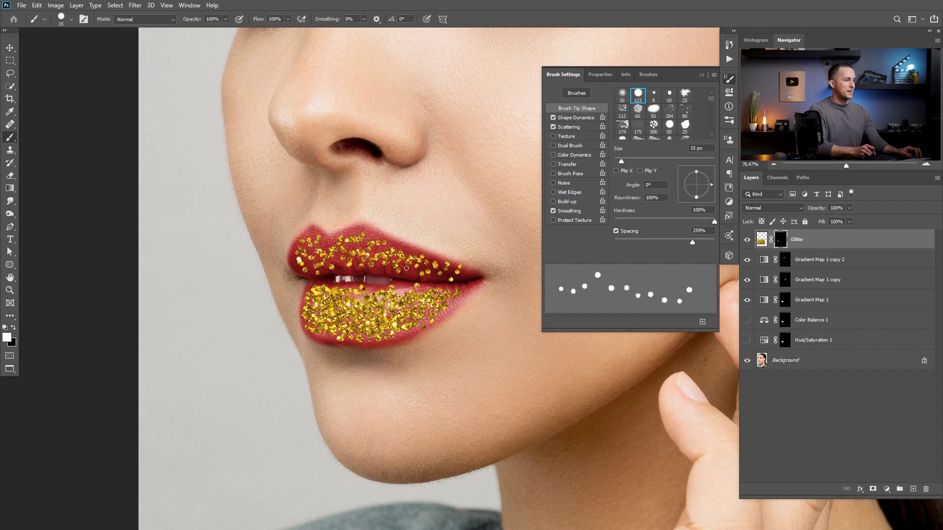
Step: Add a Hue/Saturation adjustment layer above the Glitter layer and clip it to the glitter
scroll(323, 247, down, 4)
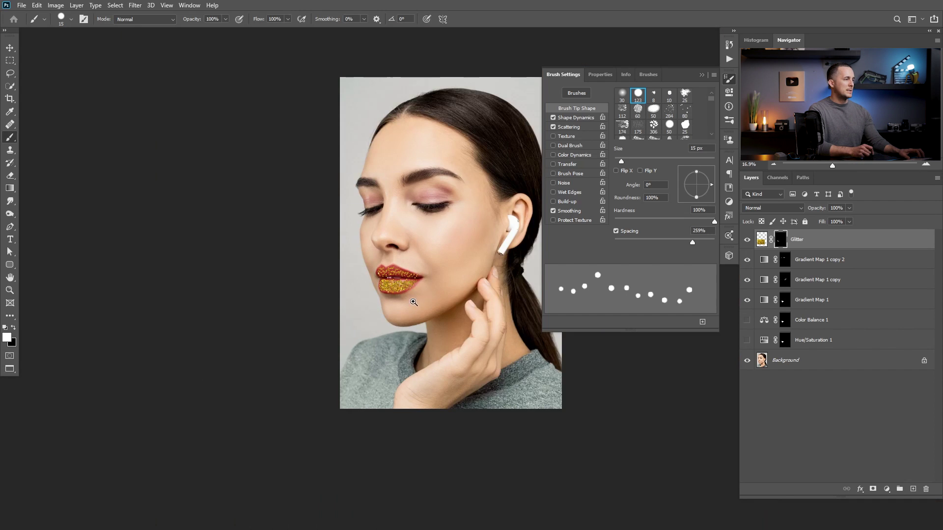
scroll(391, 272, up, 4)
scroll(378, 264, up, 2)
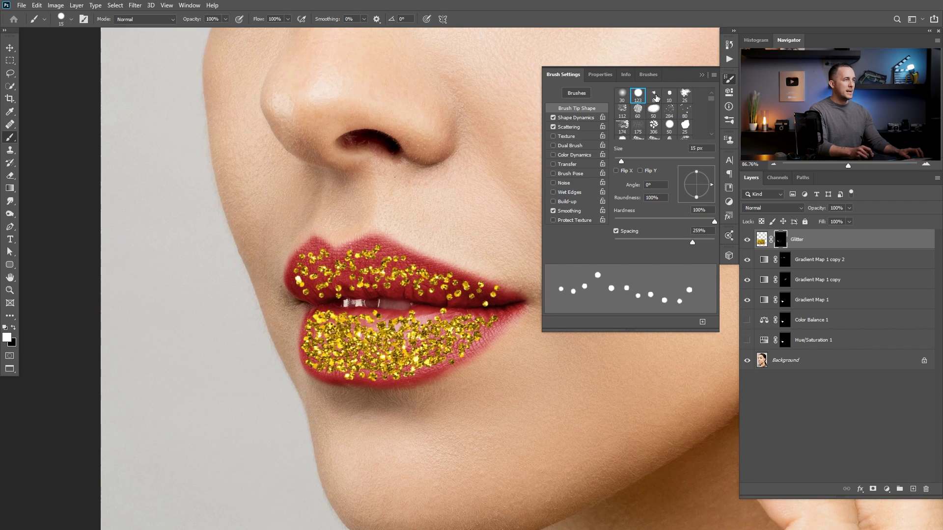
click(701, 75)
scroll(373, 304, down, 4)
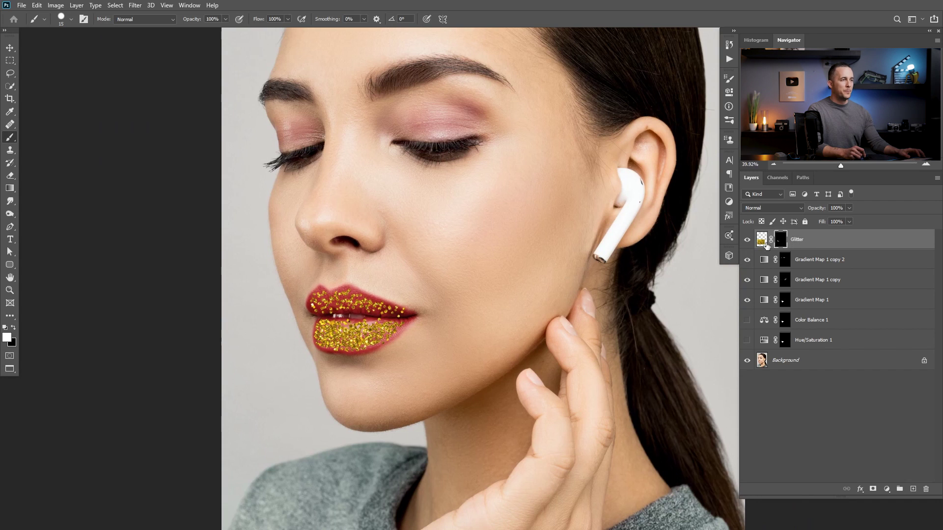
click(886, 490)
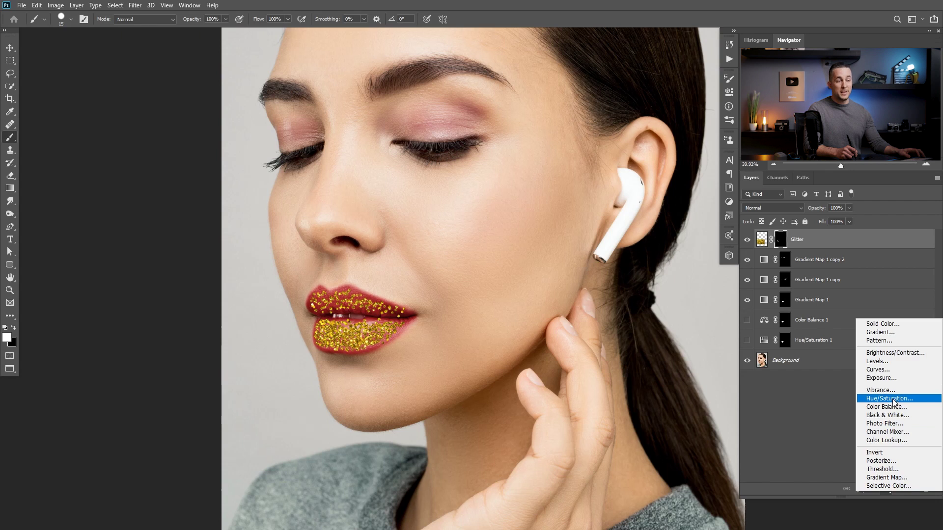
click(893, 402)
click(644, 268)
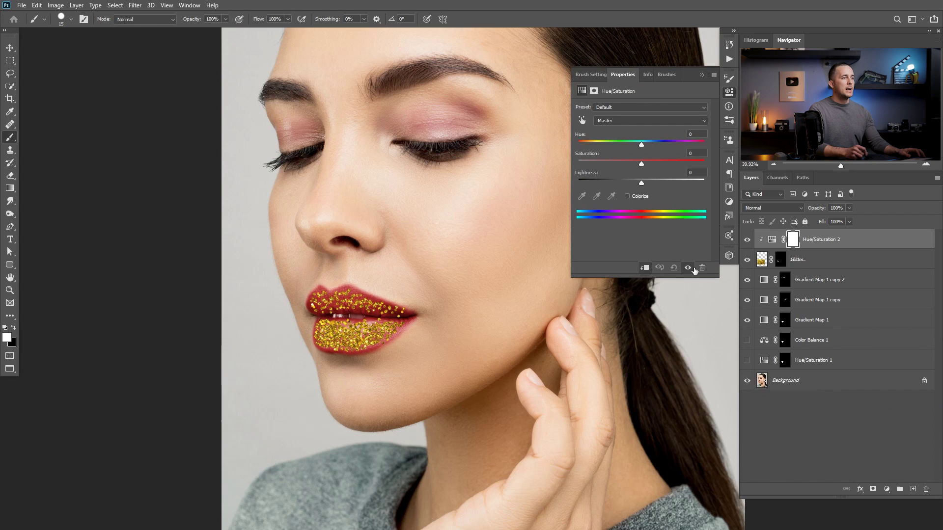
Step: Recolor the glitter red by setting Hue to -58 and Saturation to -8
drag(642, 144, 611, 146)
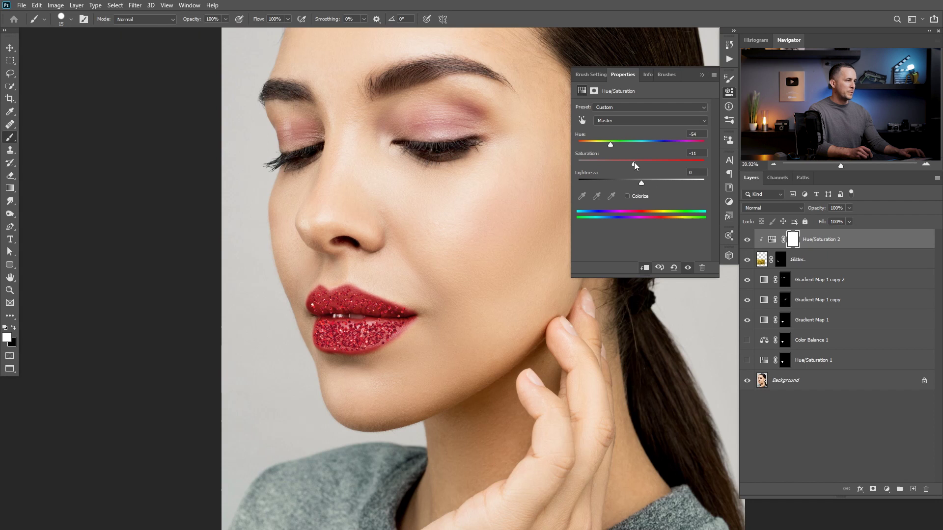
drag(608, 143, 610, 144)
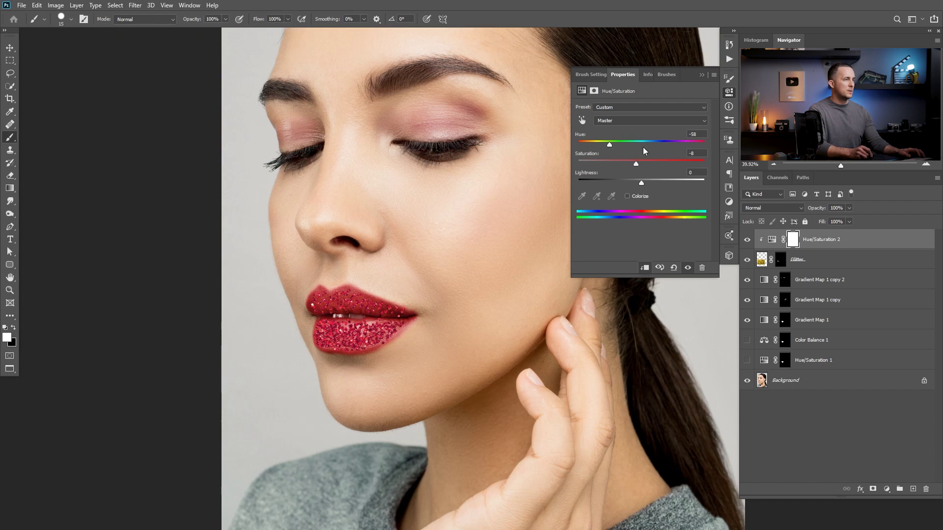
click(702, 75)
Step: Add a Curves adjustment clipped to the glitter, brighten it from input 88 to output 174, and name the layer D
scroll(313, 354, up, 5)
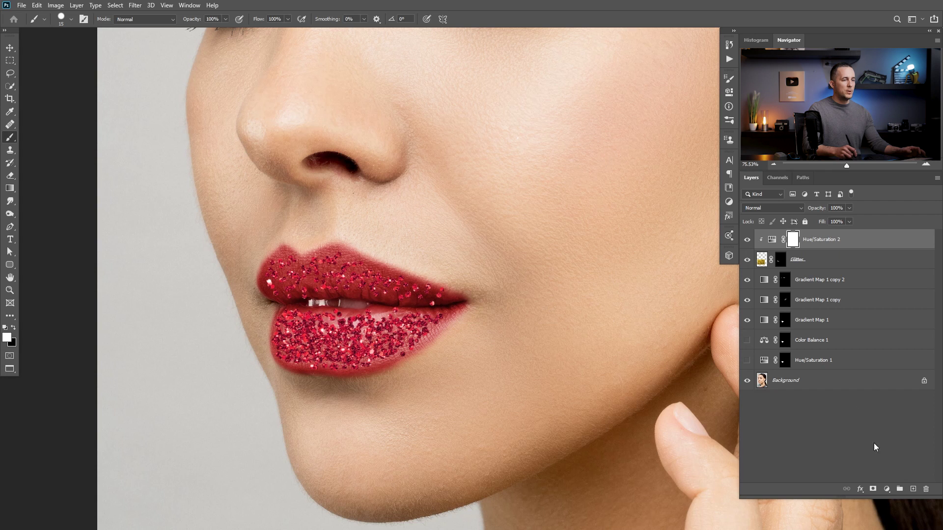
click(886, 489)
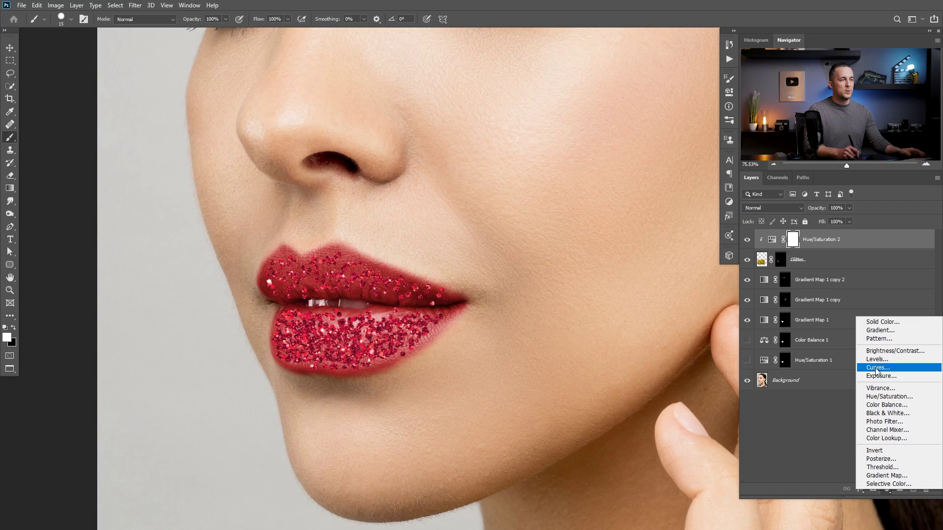
click(877, 368)
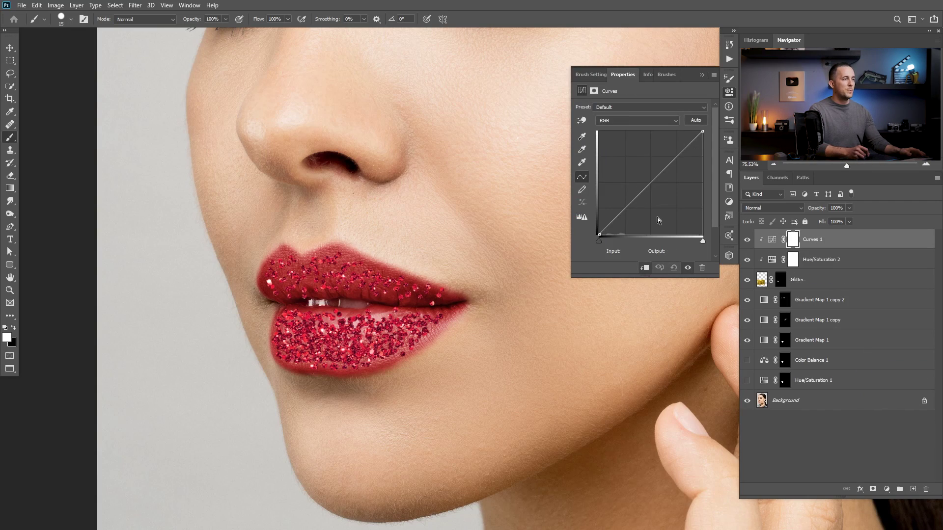
drag(649, 182, 636, 166)
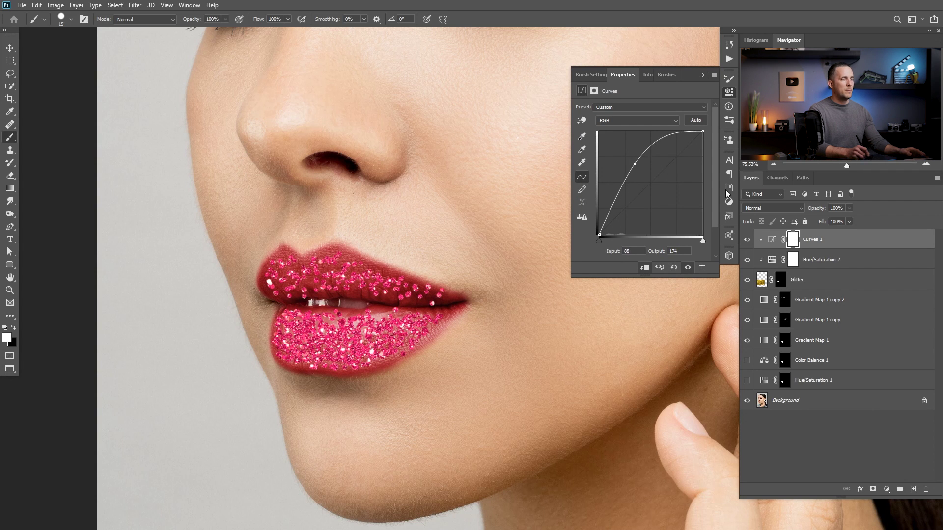
double_click(812, 240)
text(D)
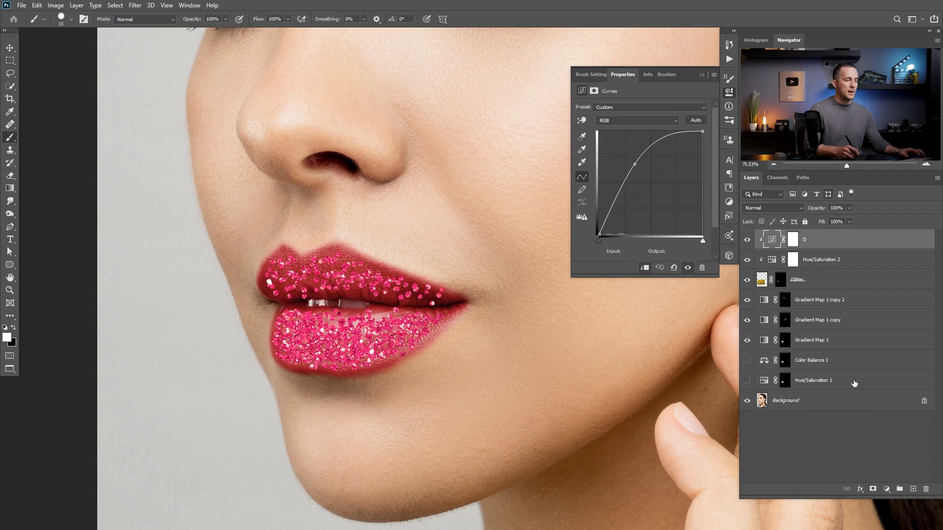
Step: Add a second clipped Curves adjustment, pull its midtones down to darken the glitter, and name the layer B
click(887, 489)
click(891, 368)
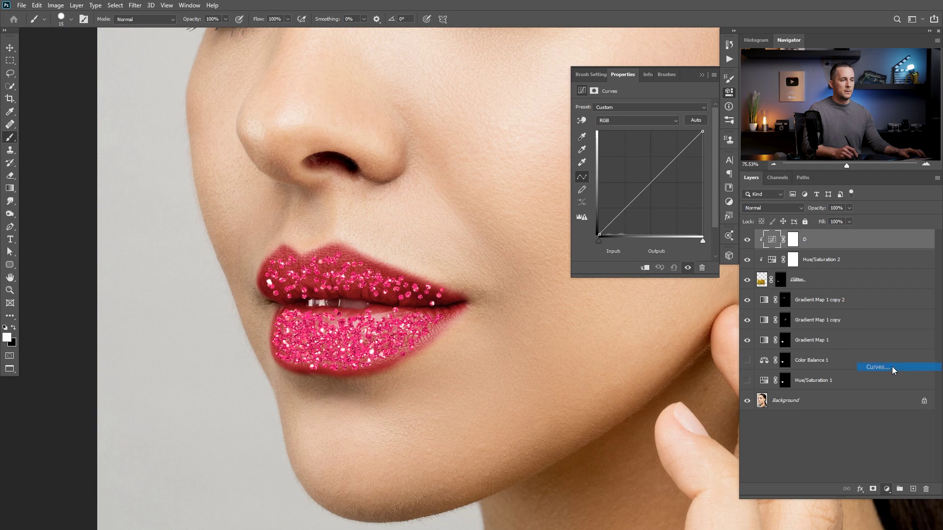
click(650, 268)
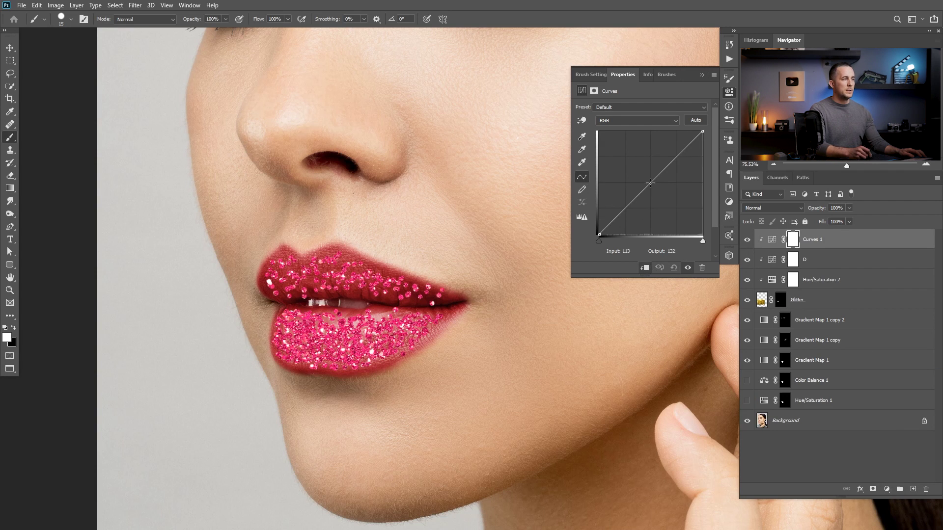
drag(649, 184, 667, 203)
double_click(809, 239)
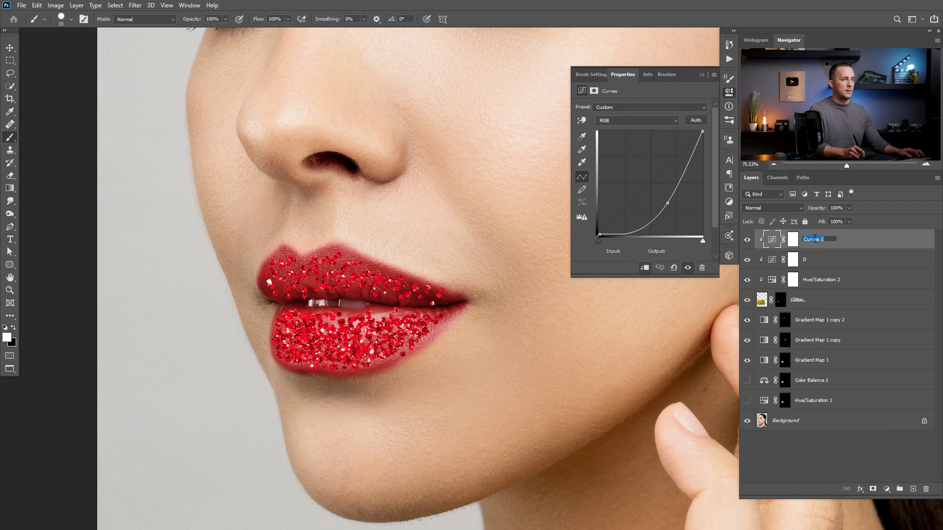
text(B)
key(Return)
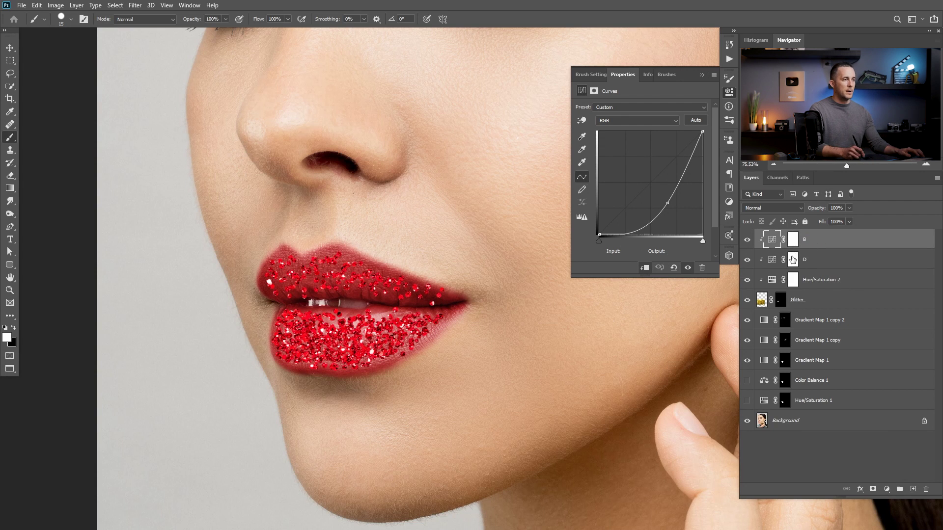
Step: Invert the masks of the D and B Curves layers to black
click(792, 259)
key(ctrl+i)
click(793, 240)
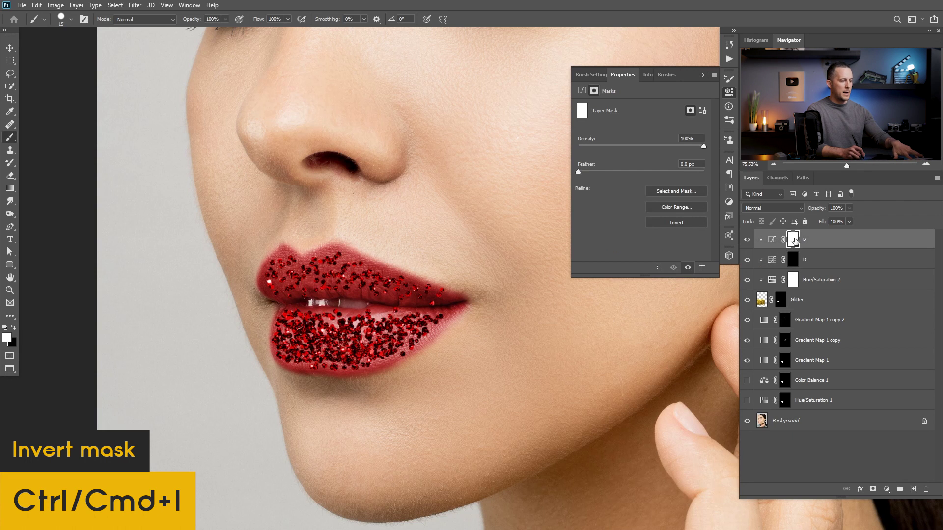
key(ctrl+i)
Step: Set up a soft round brush at 10% opacity and 45 px for painting on the Curves masks
right_click(449, 191)
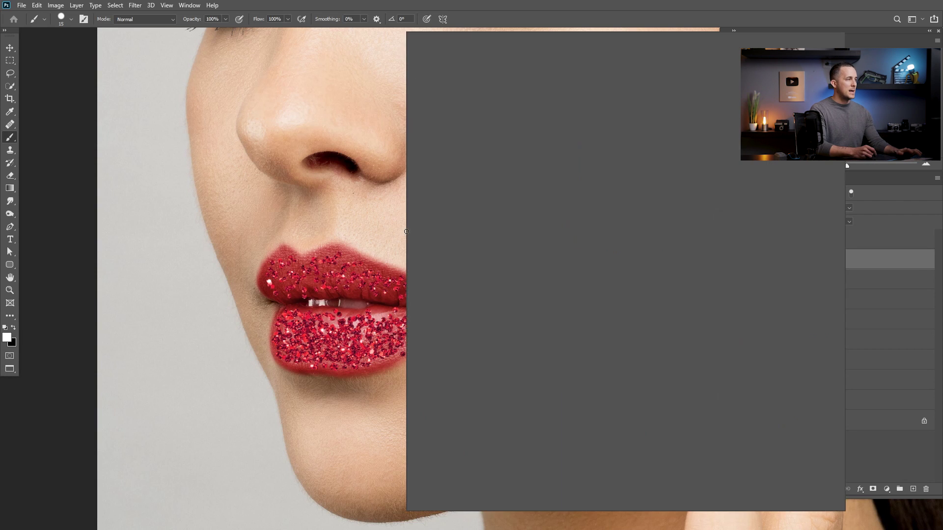
click(439, 142)
key(Return)
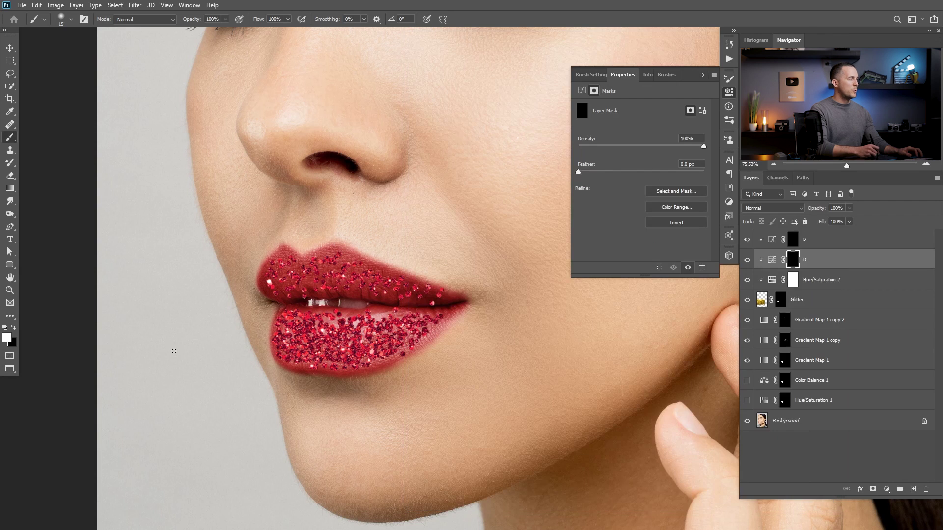
key(1)
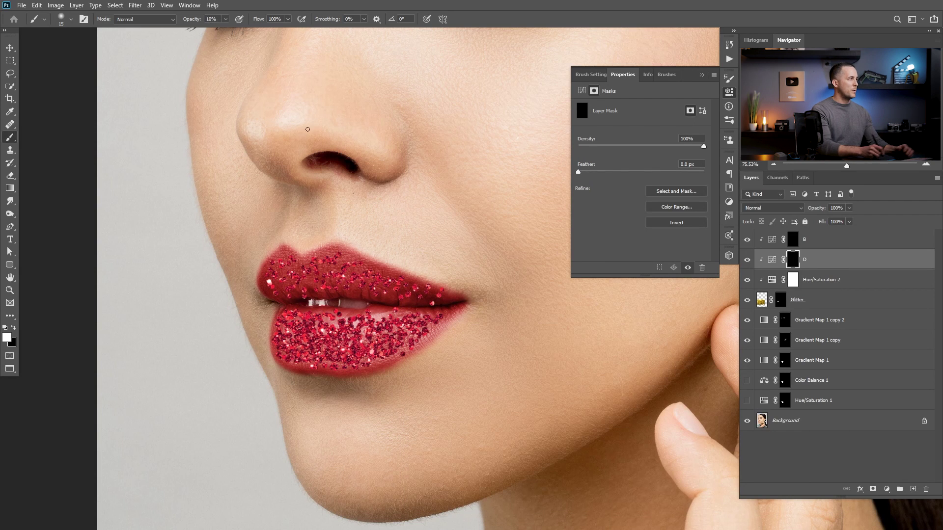
key(bracketright)
key(bracketright)
key(bracketright)
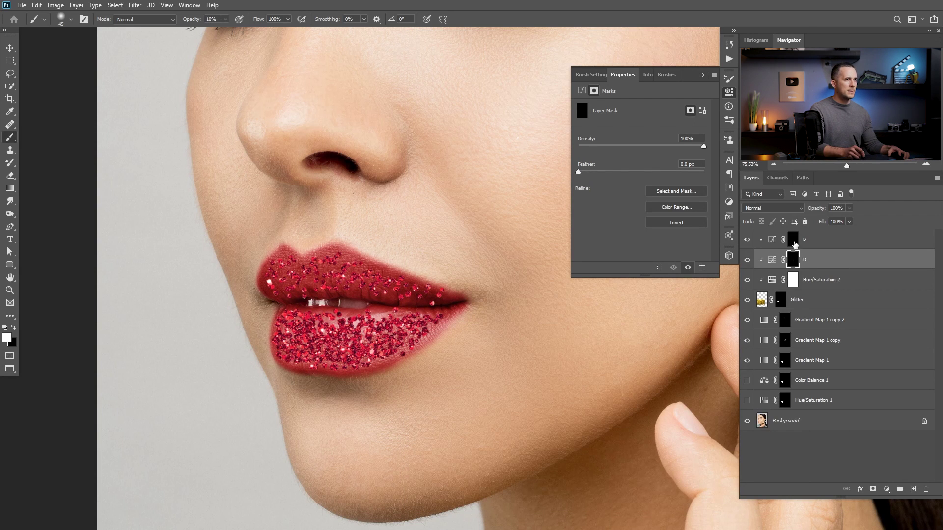
Step: Paint white on the B layer's mask to darken the glitter around the lip edges, resizing the brush to 60 px
click(793, 242)
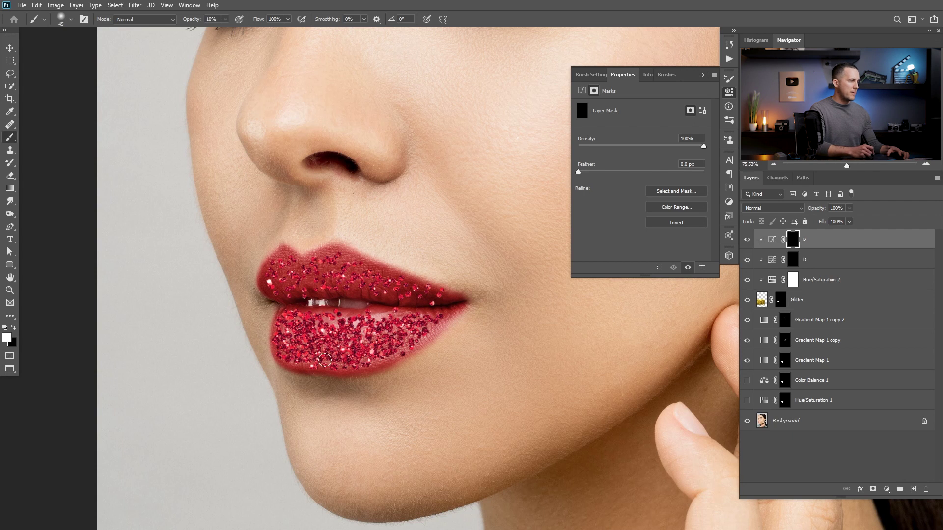
mouse_move(325, 360)
mouse_down()
mouse_move(292, 354)
mouse_move(358, 364)
mouse_move(278, 347)
mouse_move(348, 366)
mouse_move(267, 338)
mouse_move(275, 321)
mouse_move(289, 353)
mouse_move(280, 333)
mouse_move(375, 371)
mouse_move(270, 363)
mouse_move(270, 298)
mouse_up()
key(bracketright)
key(bracketright)
key(bracketright)
key(bracketright)
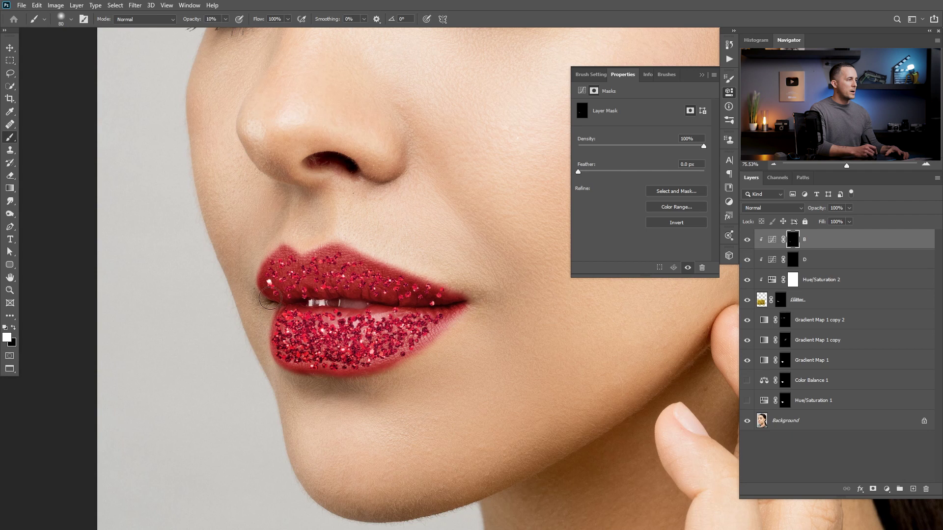
key(bracketleft)
key(bracketleft)
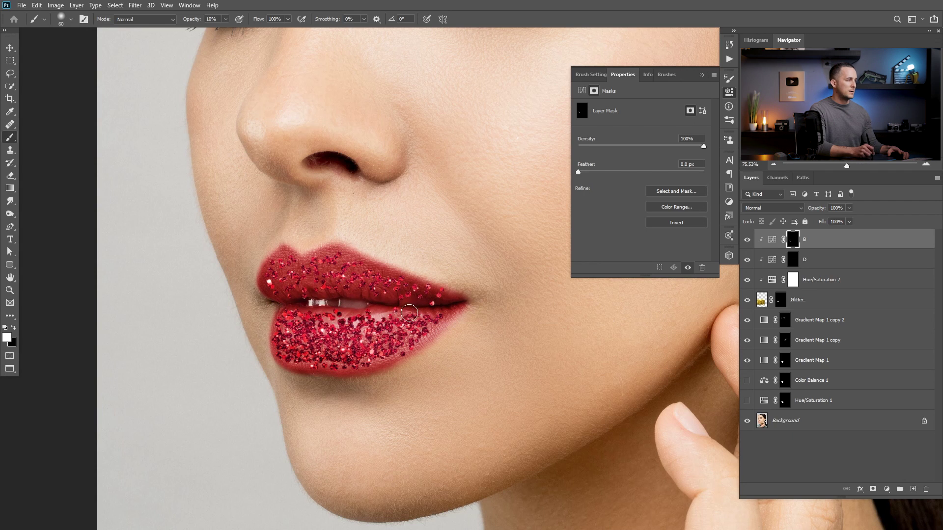
Step: Paint white on the D layer's mask to brighten the glitter in the middle of both lips, then reselect layer B
click(796, 260)
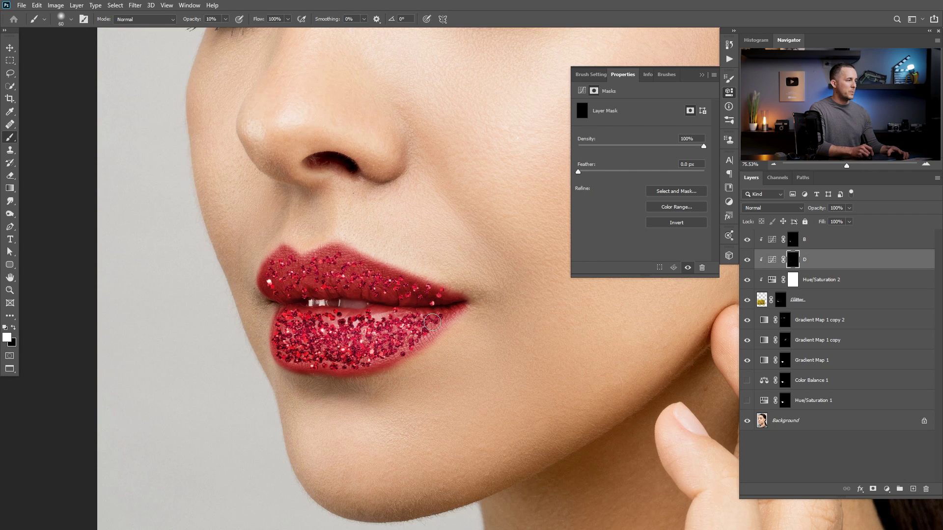
drag(432, 323, 325, 350)
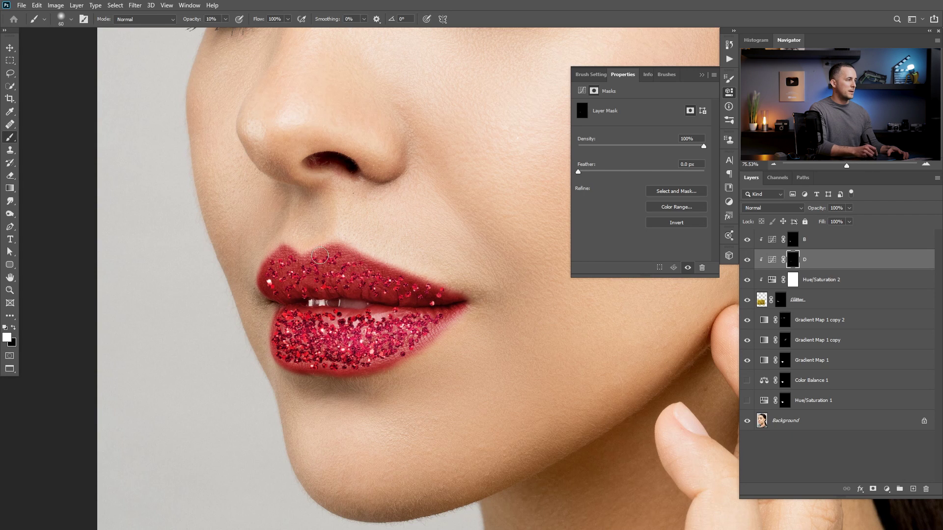
mouse_move(371, 267)
mouse_down()
mouse_move(382, 279)
mouse_move(370, 267)
mouse_move(276, 258)
mouse_up()
mouse_move(374, 268)
mouse_down()
mouse_move(425, 281)
mouse_move(347, 259)
mouse_move(418, 328)
mouse_move(302, 340)
mouse_move(364, 350)
mouse_move(431, 327)
mouse_up()
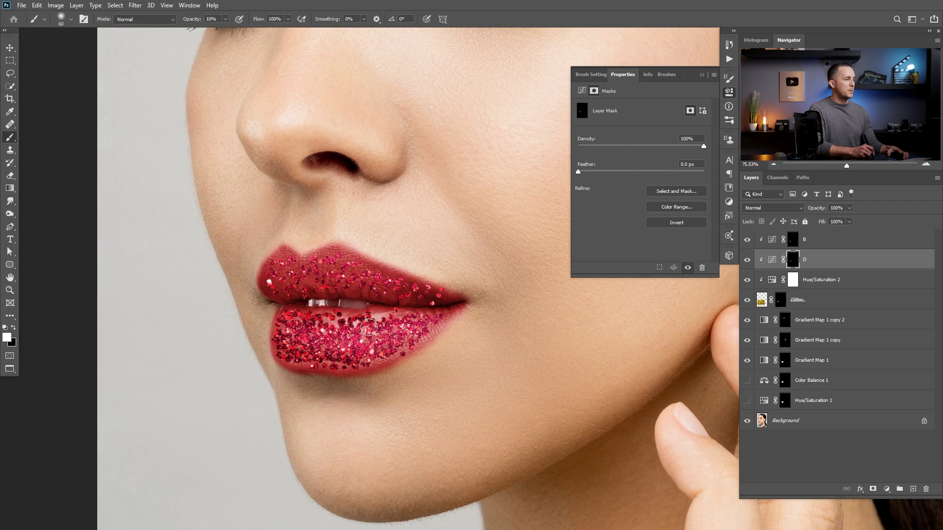
key(alt+bracketright)
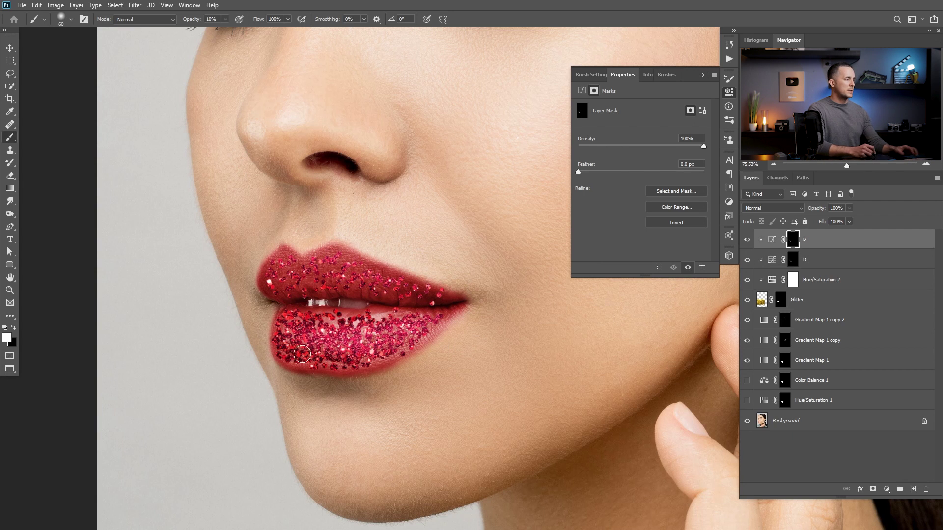
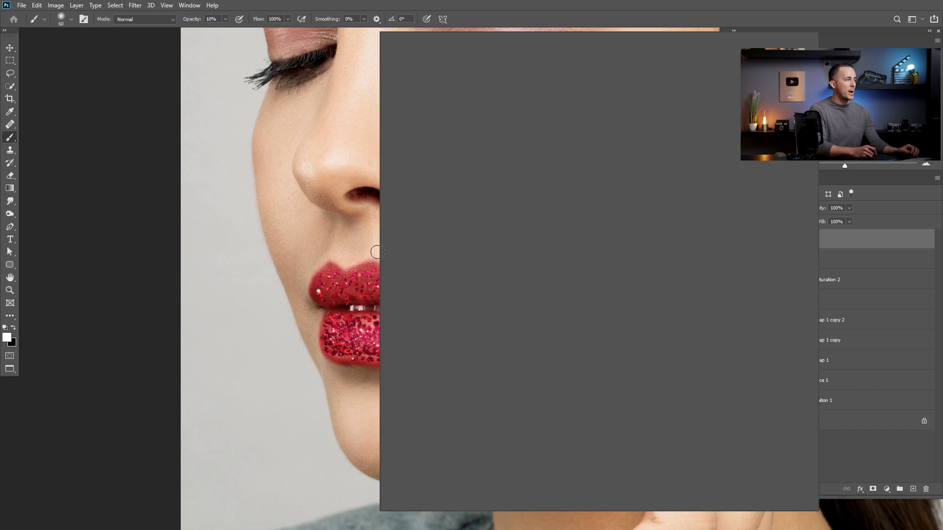
Step: Switch to a hard round 60 px brush at 100% opacity
click(412, 100)
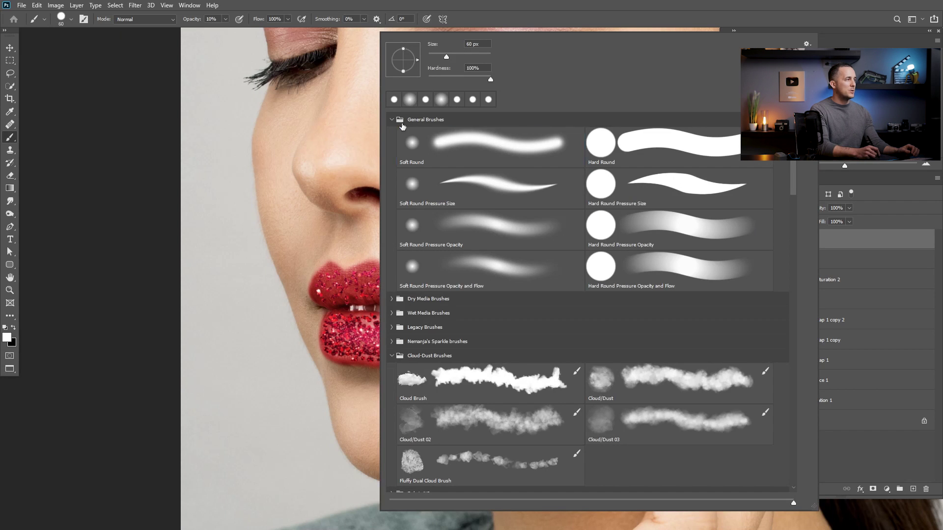
key(Return)
key(0)
click(348, 335)
click(391, 335)
click(420, 323)
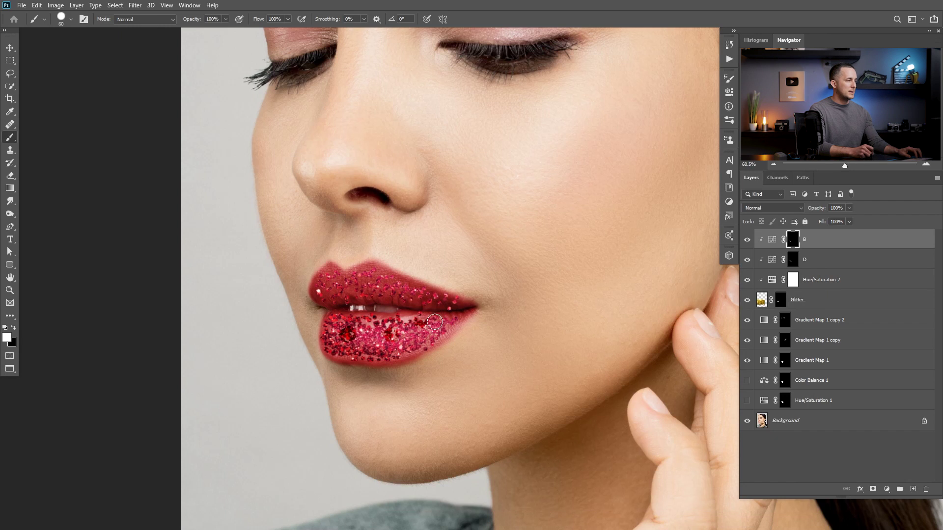
key(ctrl+z)
key(ctrl+z)
key(ctrl+z)
Step: Create a new empty layer above the Curves layers and name it Highlights
key(ctrl+shift+alt+n)
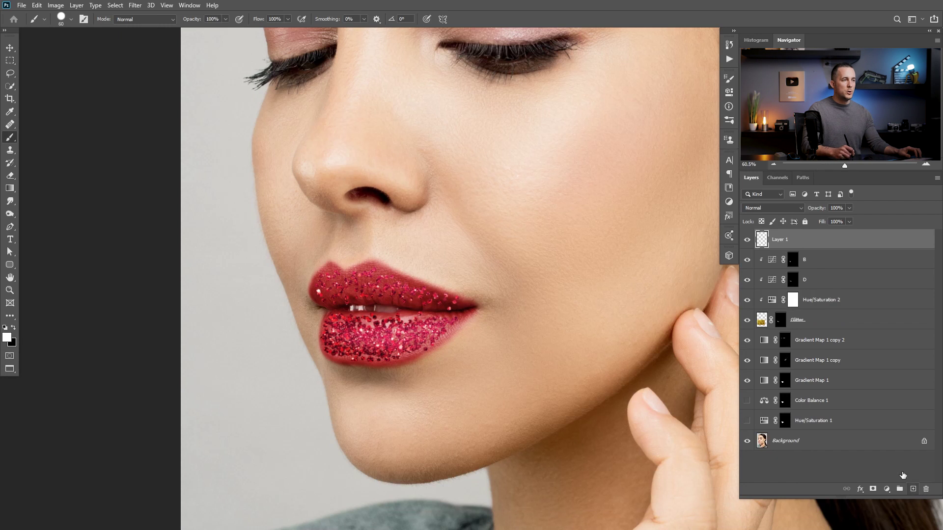
double_click(779, 239)
text(H)
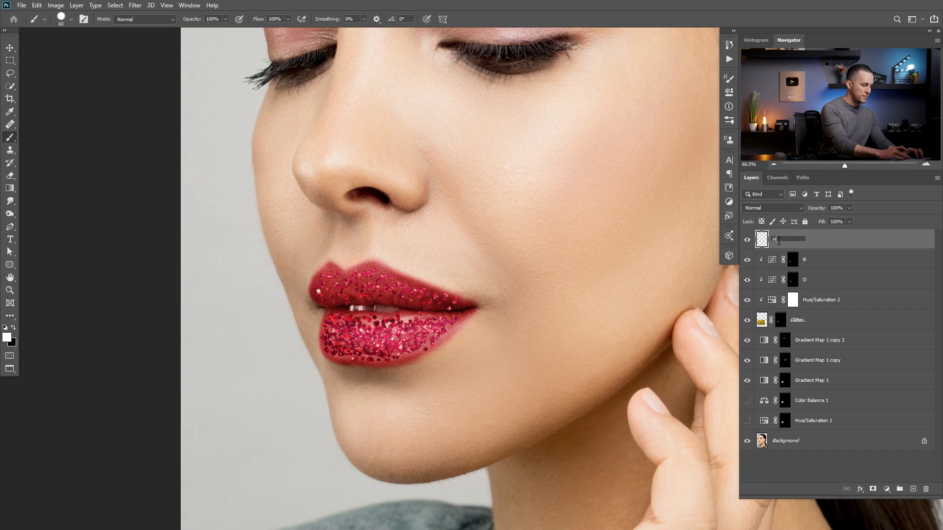
text(ighlights)
key(Return)
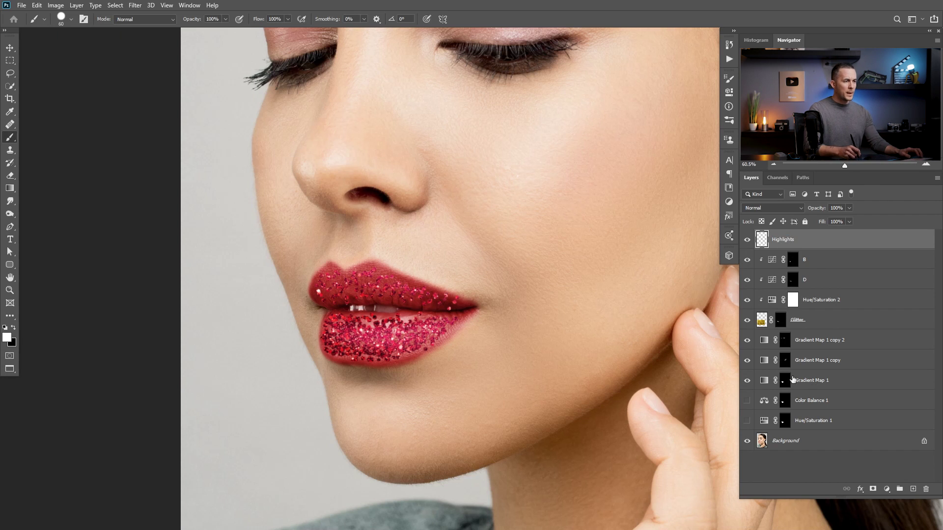
Step: Reduce the brush size to 9 px for detail work on the lips
key(bracketleft)
key(bracketleft)
key(bracketleft)
key(bracketleft)
key(bracketleft)
scroll(390, 338, up, 3)
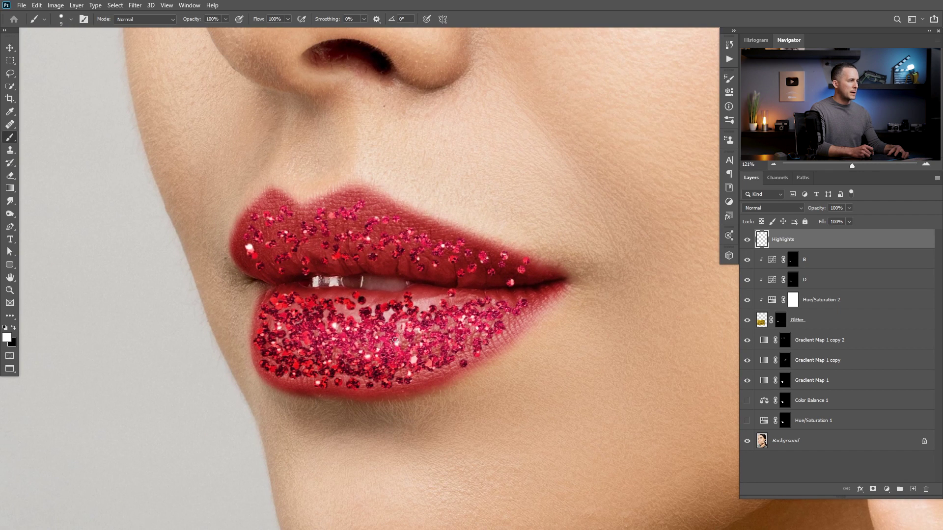
click(338, 345)
click(350, 355)
click(324, 350)
click(344, 329)
click(445, 330)
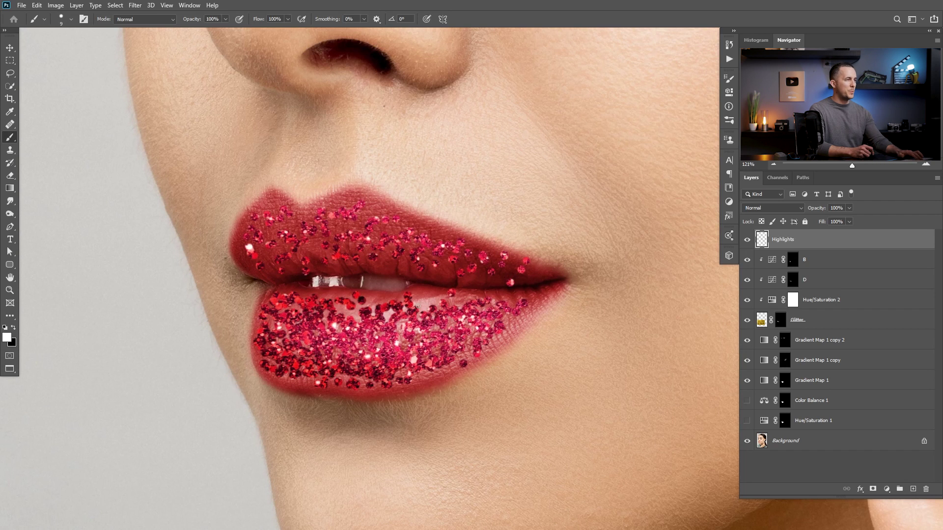
Step: Set the brush's scatter to 436% and its spacing to 612%, trying it out on the lower lip
click(728, 79)
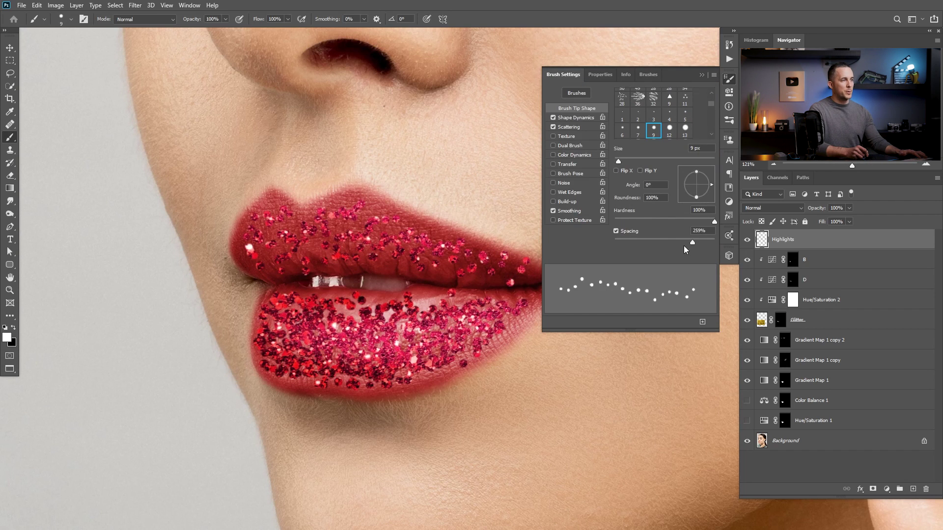
drag(691, 243, 703, 240)
click(568, 126)
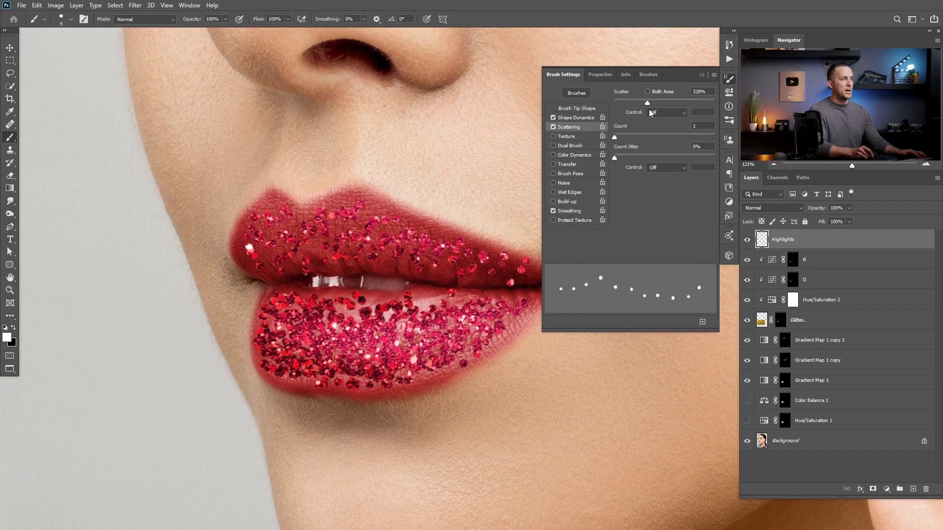
mouse_move(296, 345)
mouse_down()
mouse_move(354, 353)
mouse_move(419, 330)
mouse_up()
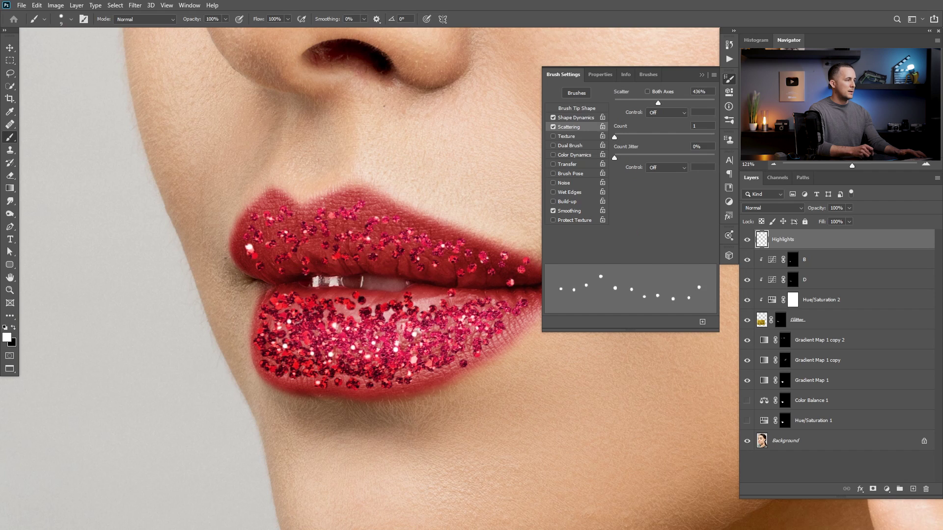
click(578, 107)
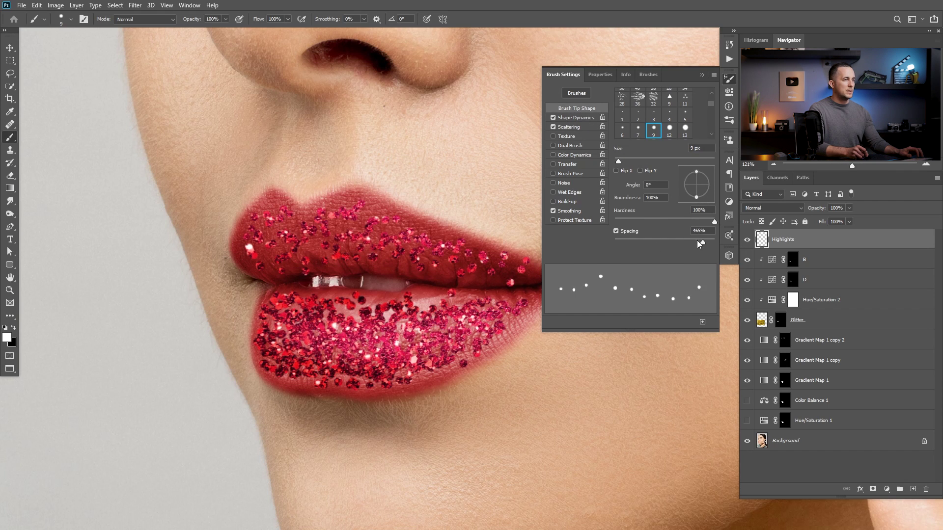
drag(706, 240, 707, 241)
Step: Paint scattered white sparkle dots over the lower lip's glitter on the Highlights layer
drag(291, 338, 375, 332)
click(479, 335)
click(455, 336)
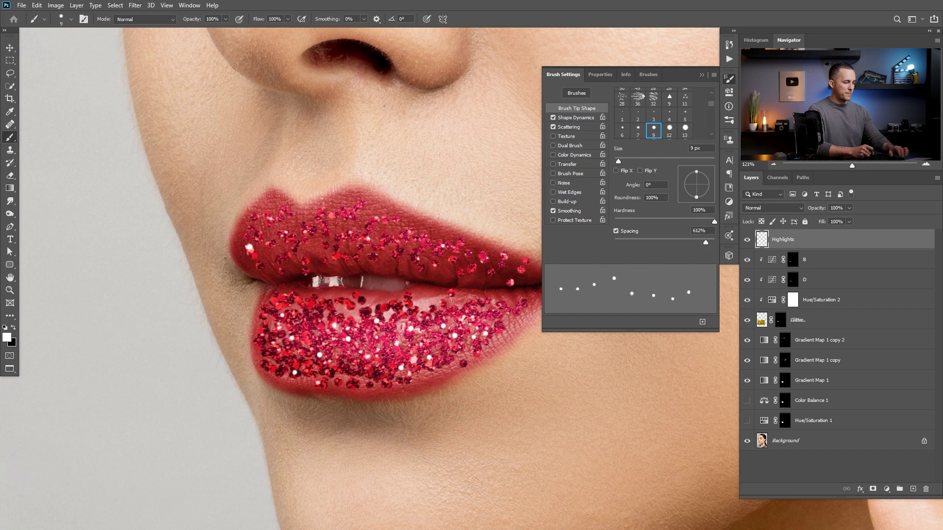
Step: Reduce the brush to 8 px and dab white sparkle dots across the upper lip, then close the brush settings
key(bracketleft)
click(263, 225)
click(280, 247)
click(387, 245)
click(458, 261)
click(396, 227)
click(358, 217)
click(299, 259)
key(ctrl+0)
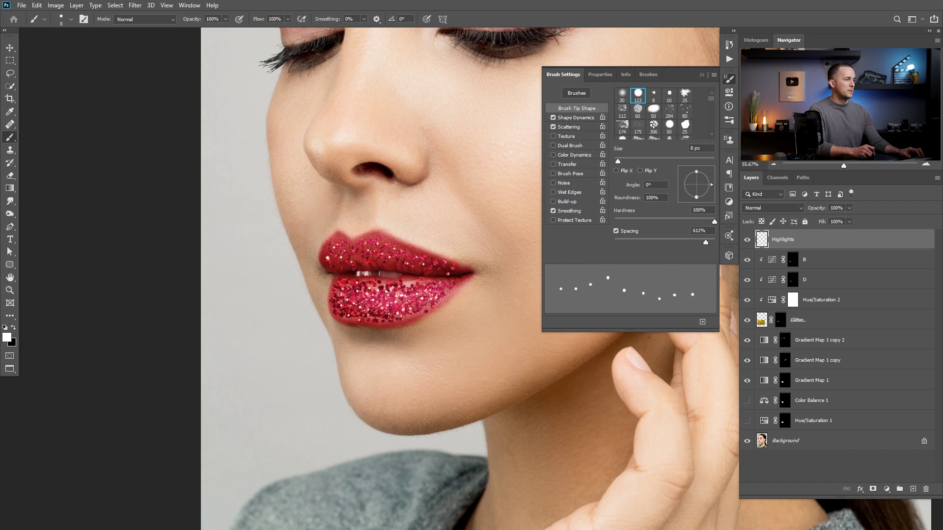
click(702, 75)
Step: Add an Outer Glow layer style to the Highlights layer, keeping the lips in view
scroll(429, 284, up, 1)
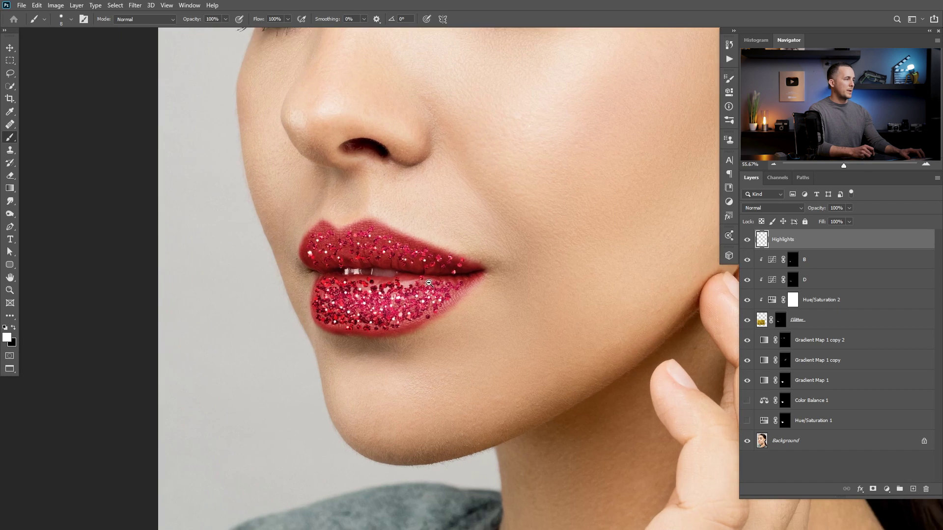
scroll(429, 283, up, 1)
scroll(411, 312, up, 1)
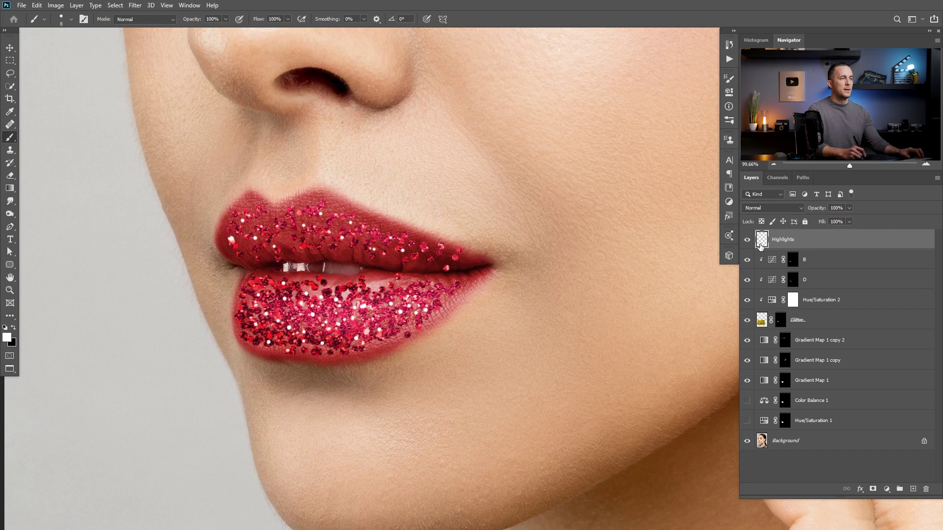
double_click(828, 241)
drag(667, 194, 655, 214)
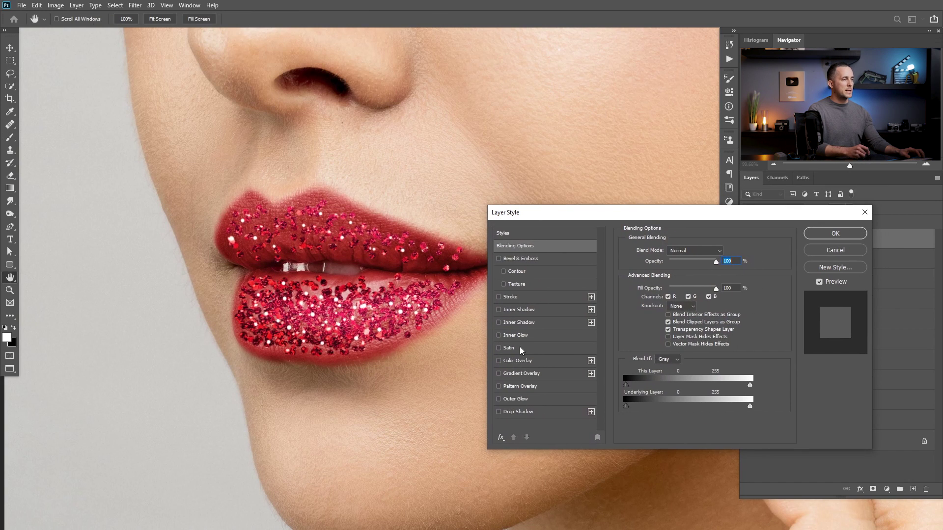
click(515, 400)
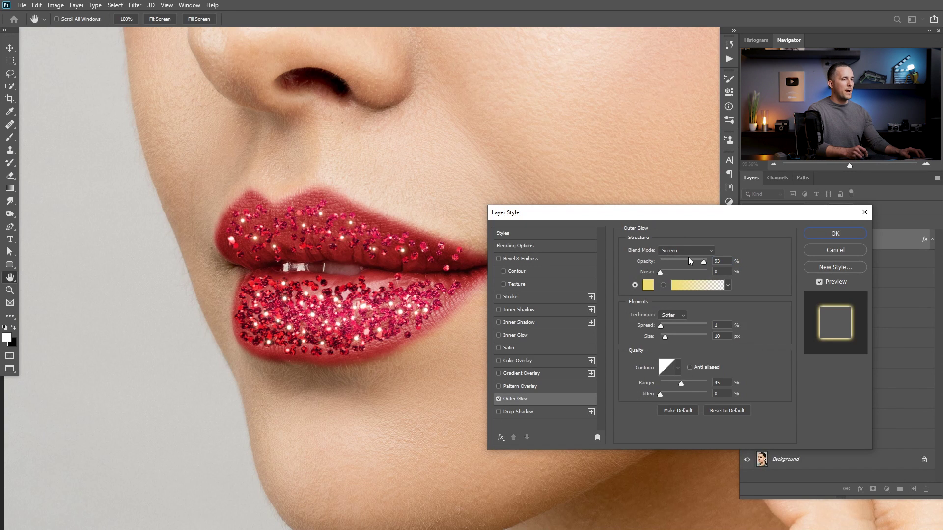
Step: Try blue, purple and pink hues for the outer glow, then set its color to pale yellow f3eaac
click(648, 285)
click(680, 287)
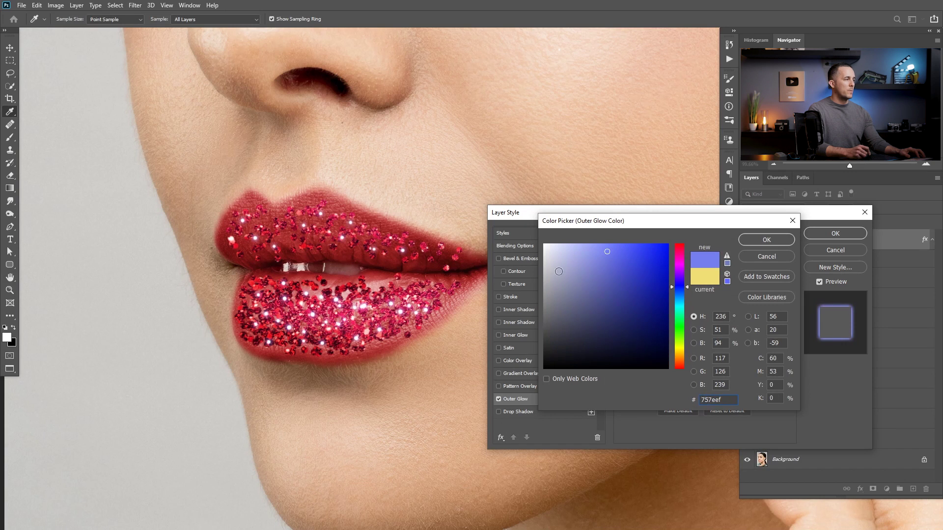
drag(678, 276, 677, 269)
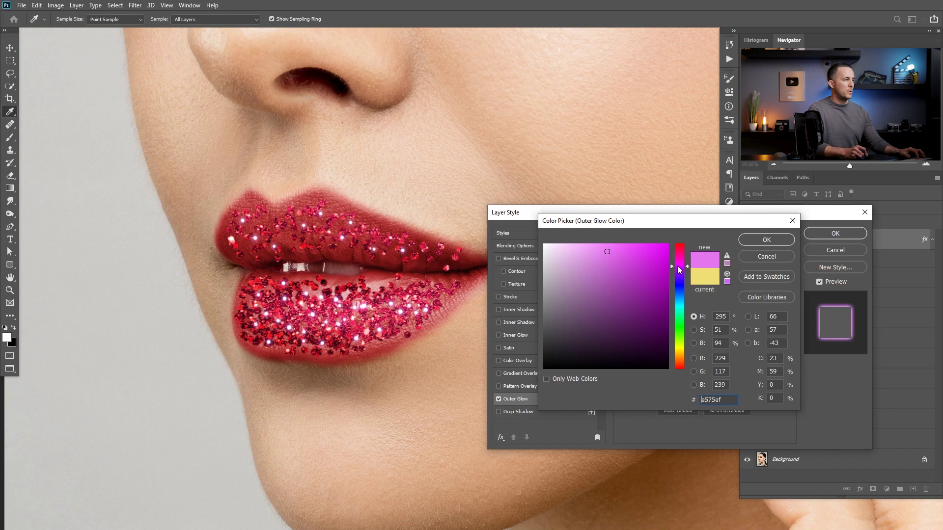
click(700, 275)
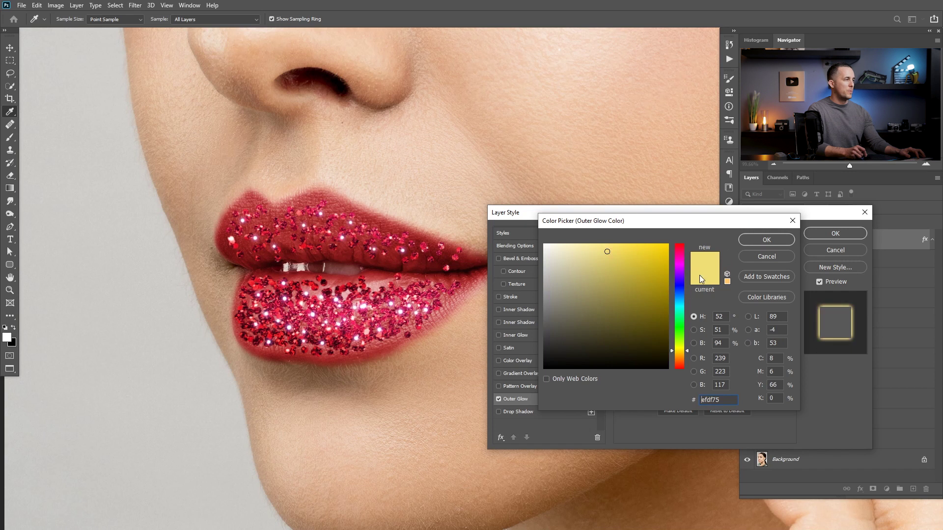
drag(678, 277, 679, 262)
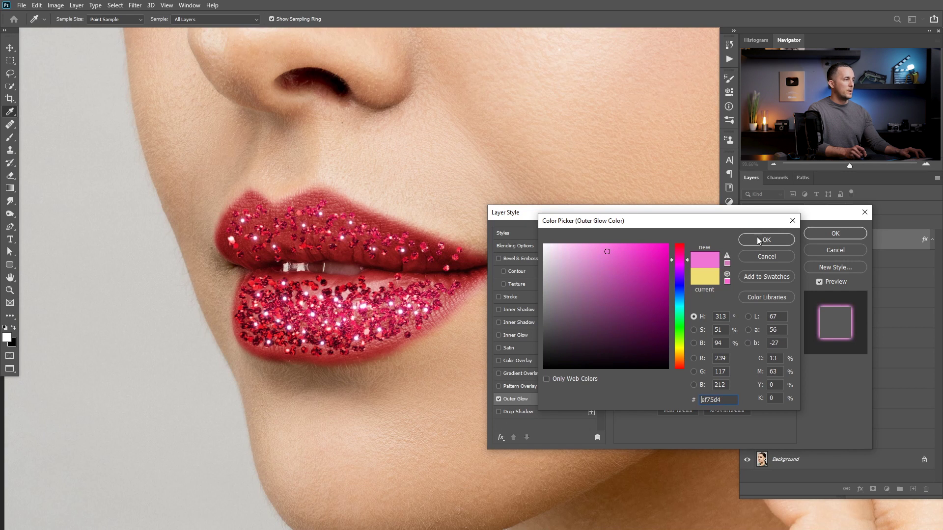
click(699, 272)
click(581, 250)
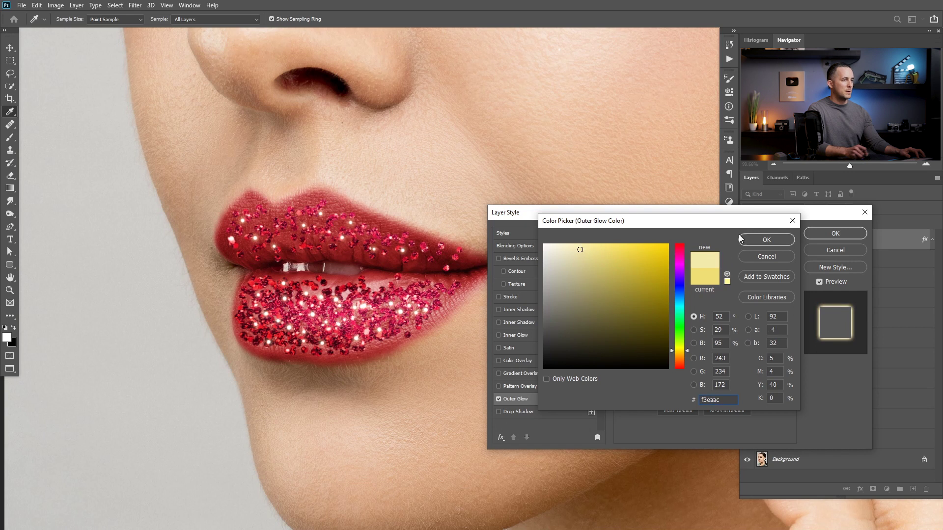
click(767, 240)
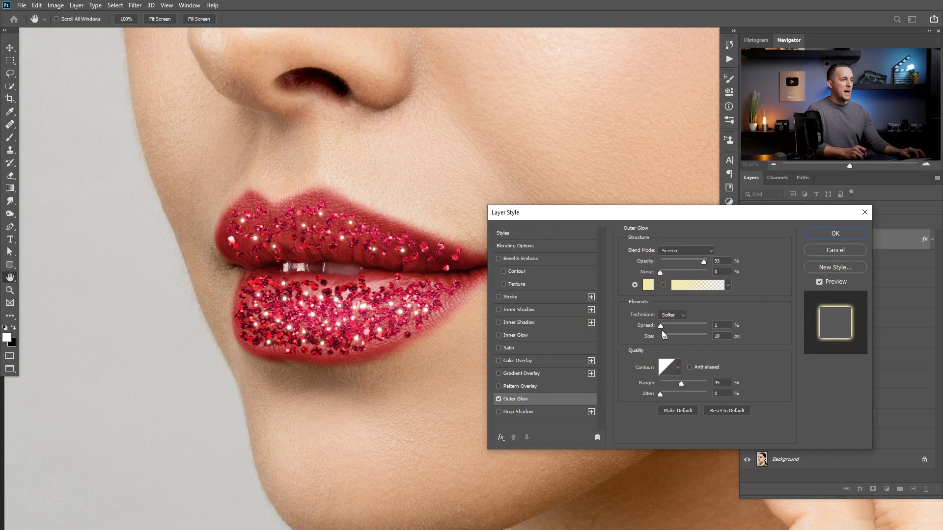
Step: Set the outer glow's size to 10 px and spread to 0%, adjust its range, and apply the style
drag(671, 335, 665, 334)
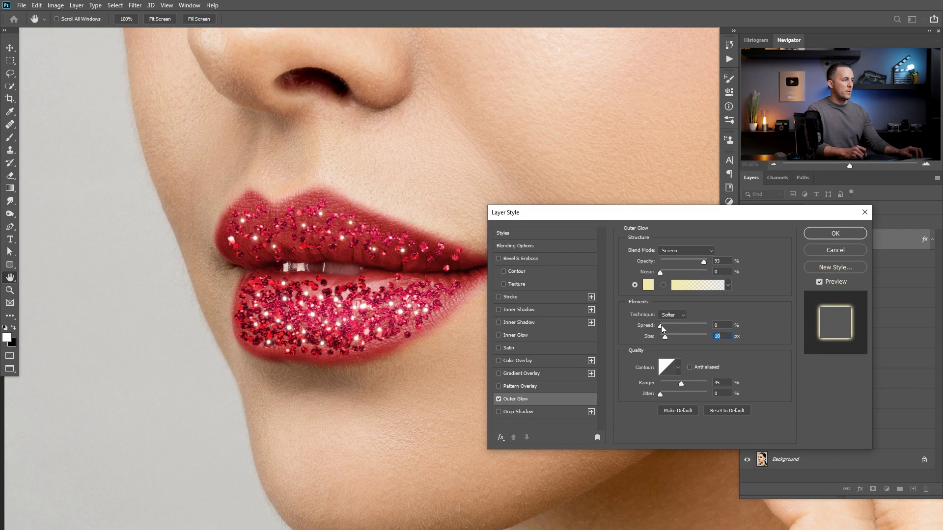
click(661, 326)
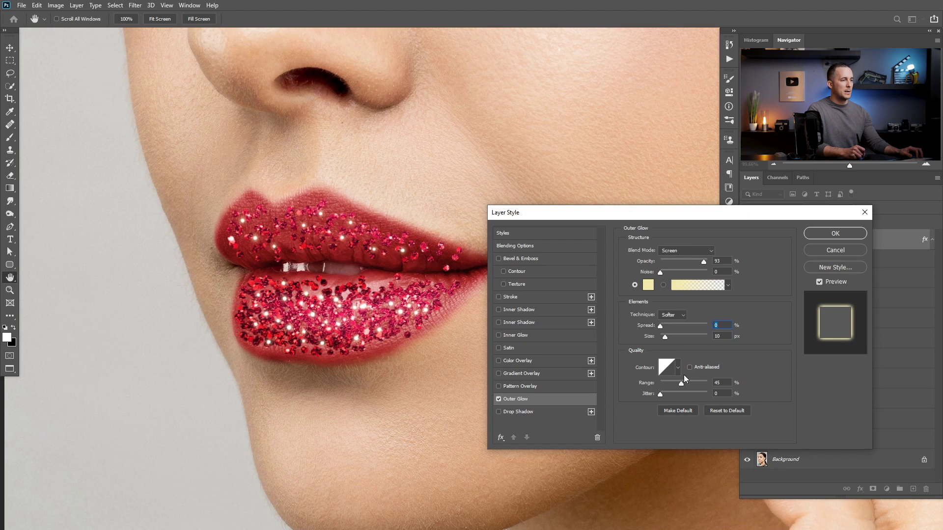
drag(682, 383, 697, 376)
click(828, 233)
Step: Compare the portrait with and without the Highlights layer, then lower that layer's opacity to 68%
key(ctrl+0)
key(b)
click(747, 239)
click(747, 238)
drag(820, 209, 812, 211)
Step: Add a Drop Shadow layer style to the Glitter layer
alt+space+click(407, 308)
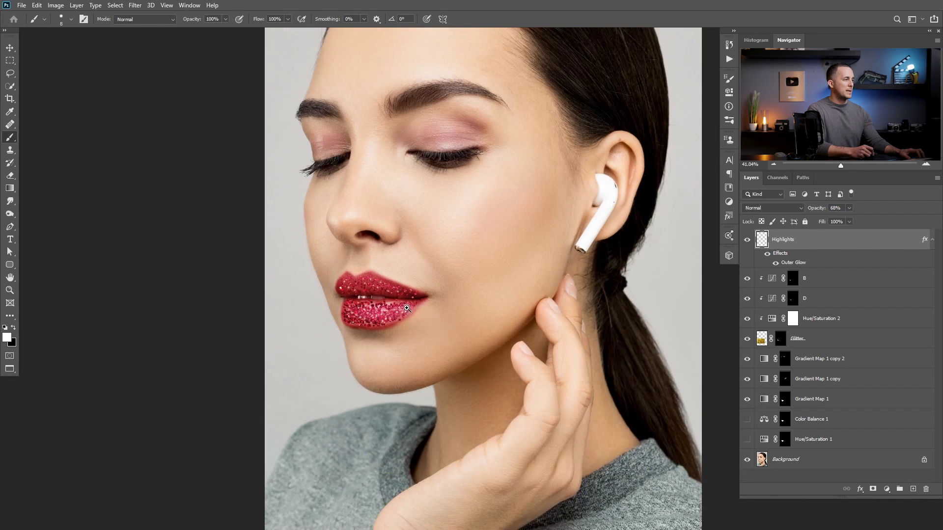
ctrl+space+click(436, 328)
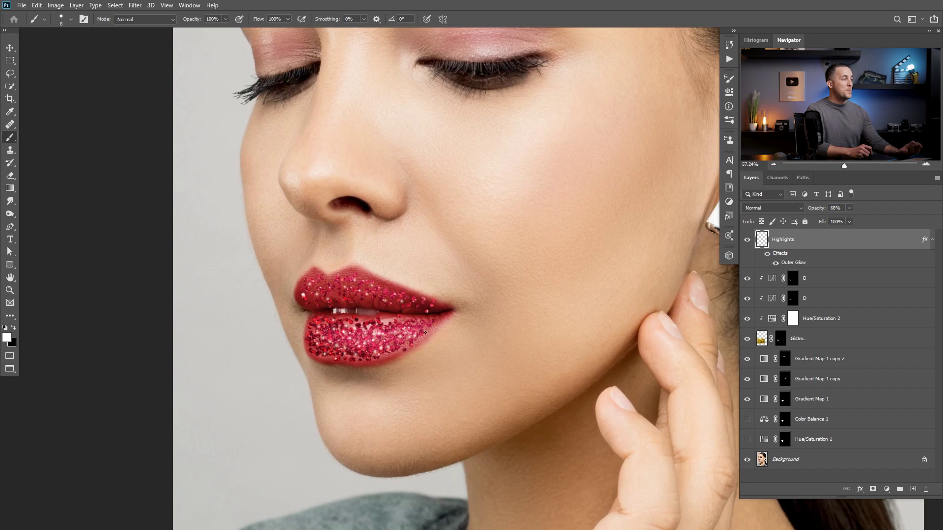
ctrl+space+click(435, 332)
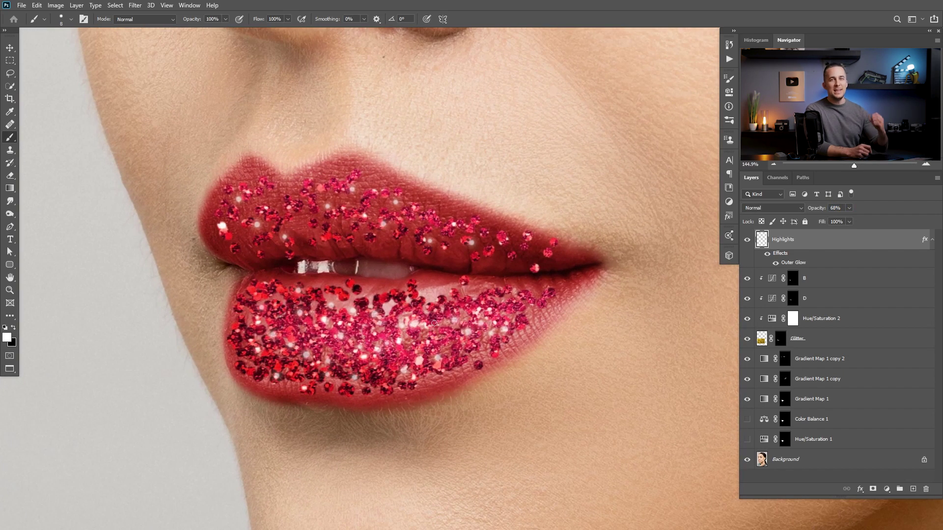
click(843, 342)
double_click(815, 337)
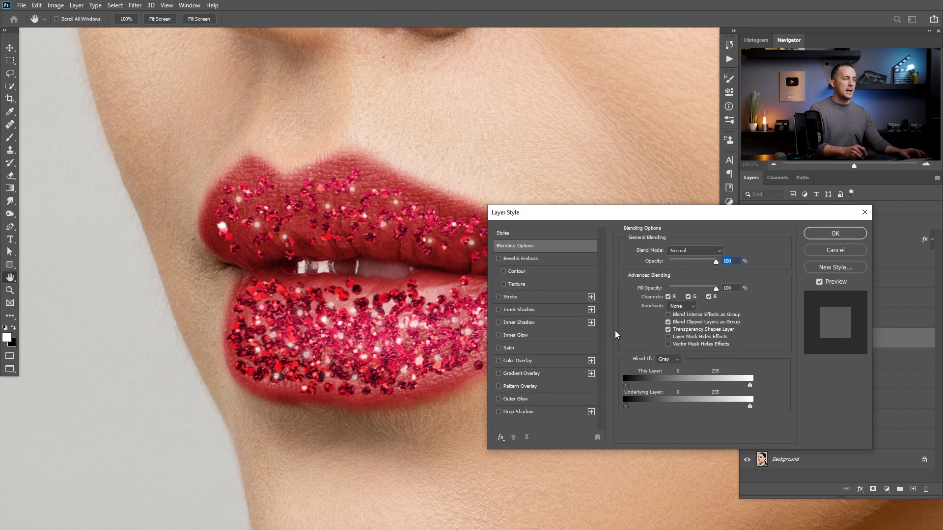
click(513, 411)
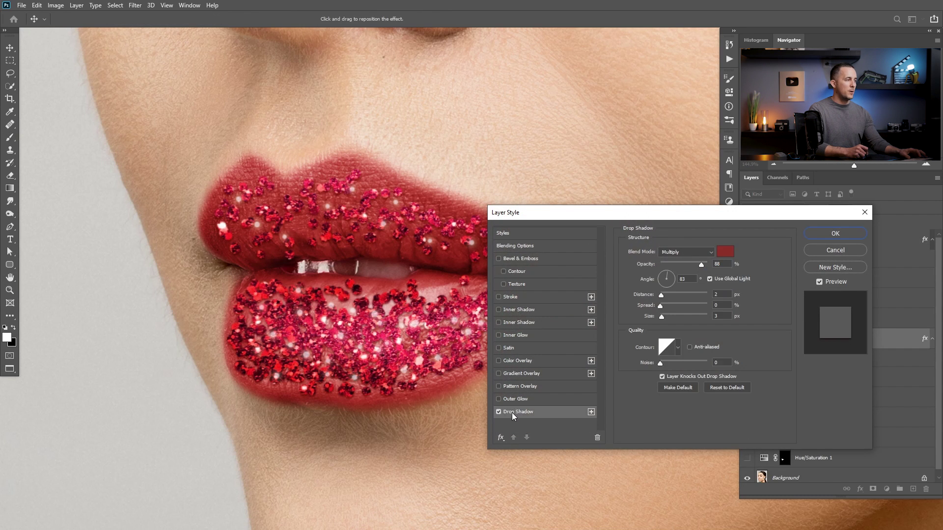
Step: Set the glitter drop shadow's distance to 3 px and its angle to 80°
click(672, 277)
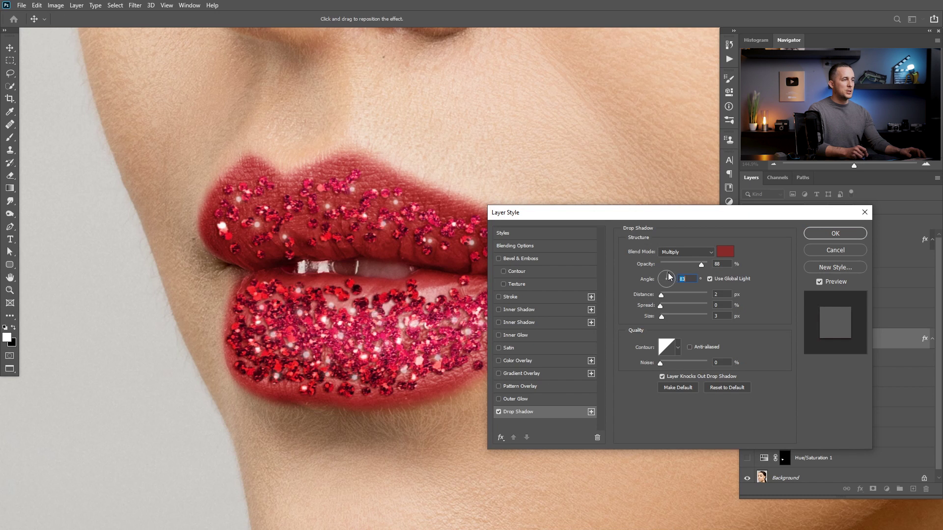
scroll(353, 336, down, 5)
scroll(354, 336, down, 3)
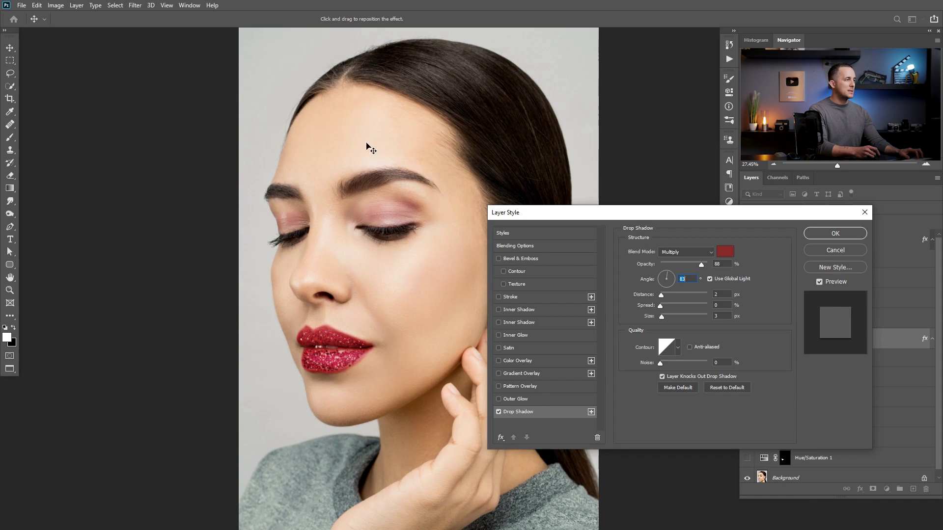
scroll(374, 360, up, 8)
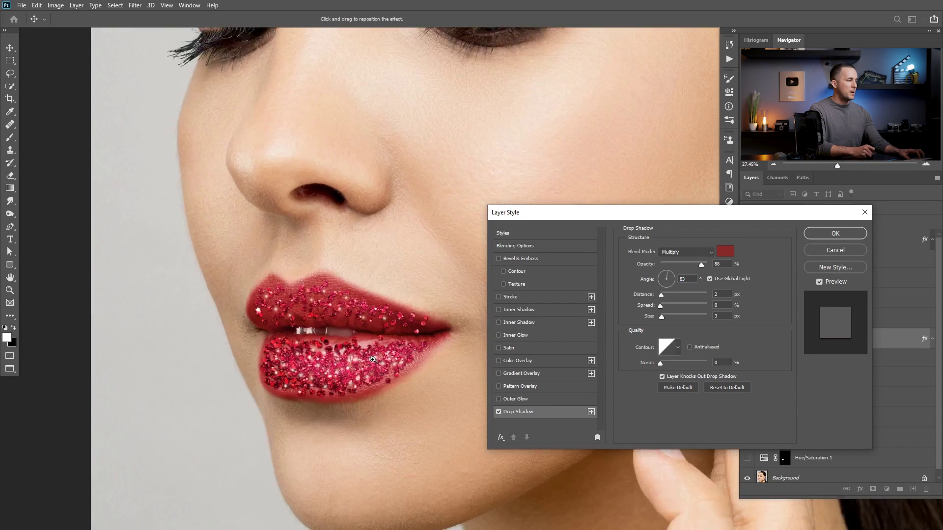
scroll(373, 360, up, 6)
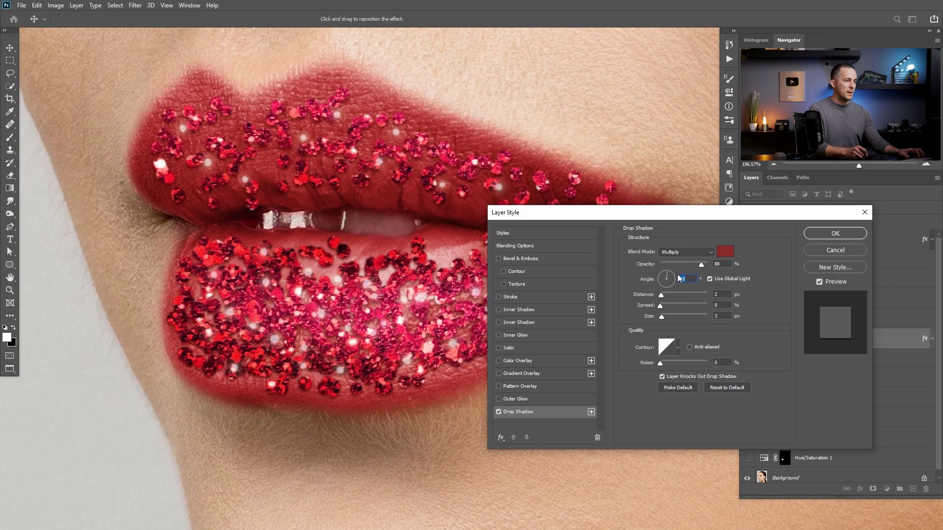
drag(662, 297, 662, 293)
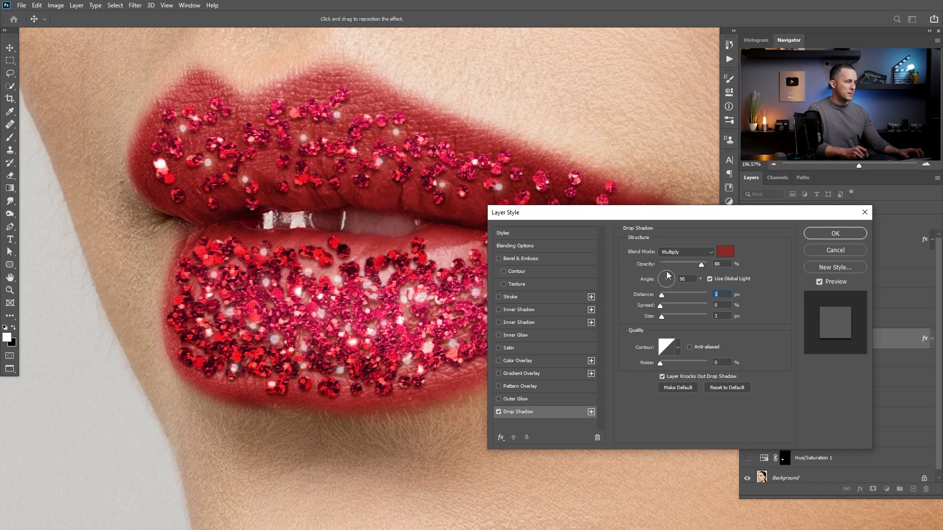
click(669, 276)
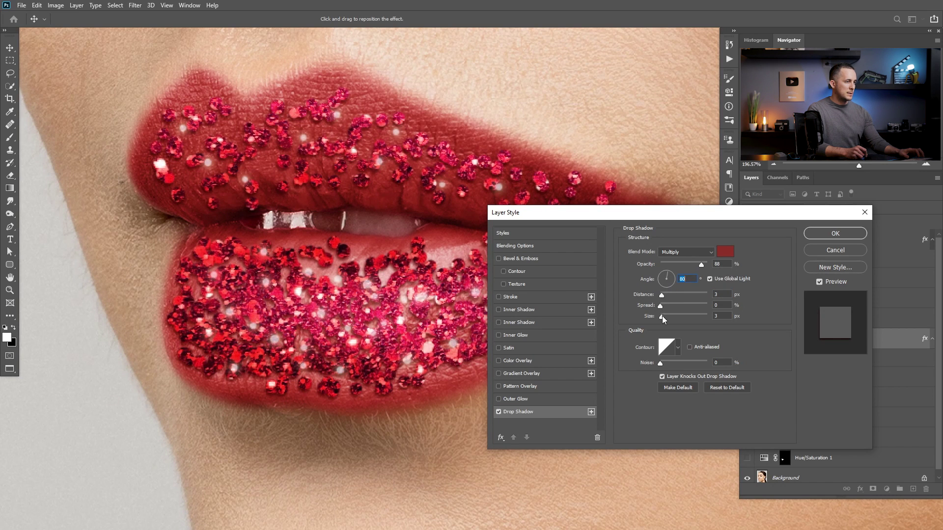
Step: Set the glitter drop shadow's size to 2 px
drag(667, 316, 662, 315)
click(662, 314)
key(Down)
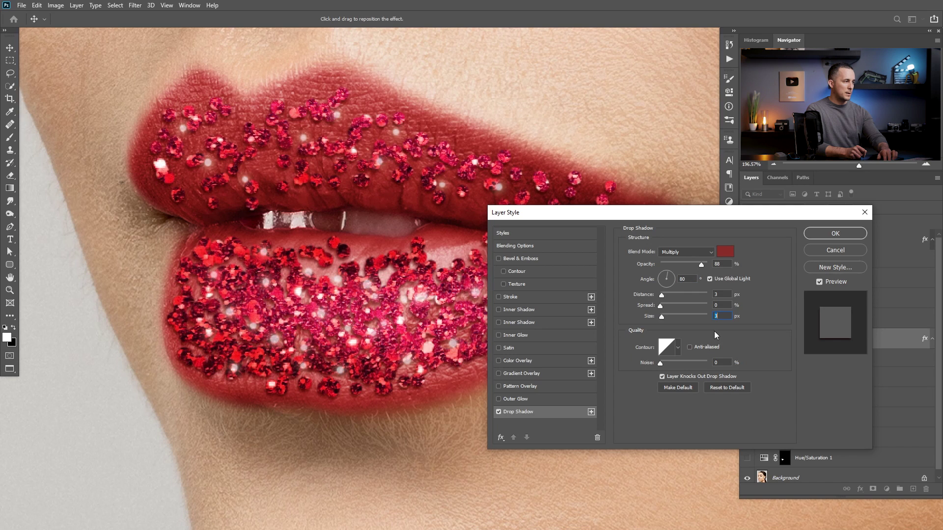
key(Down)
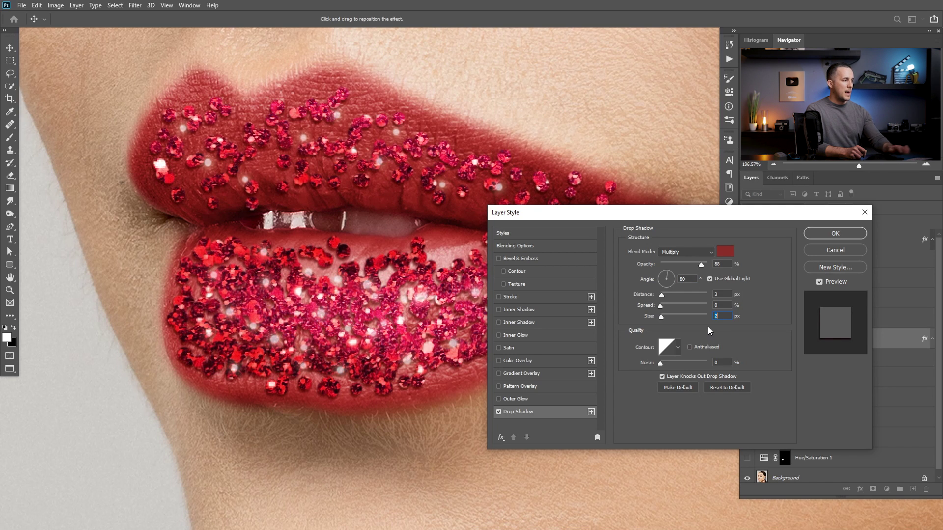
Step: Sample dark red 751515 from the shaded lip area as the drop shadow color, lower the shadow's opacity slightly, and apply the style
click(688, 252)
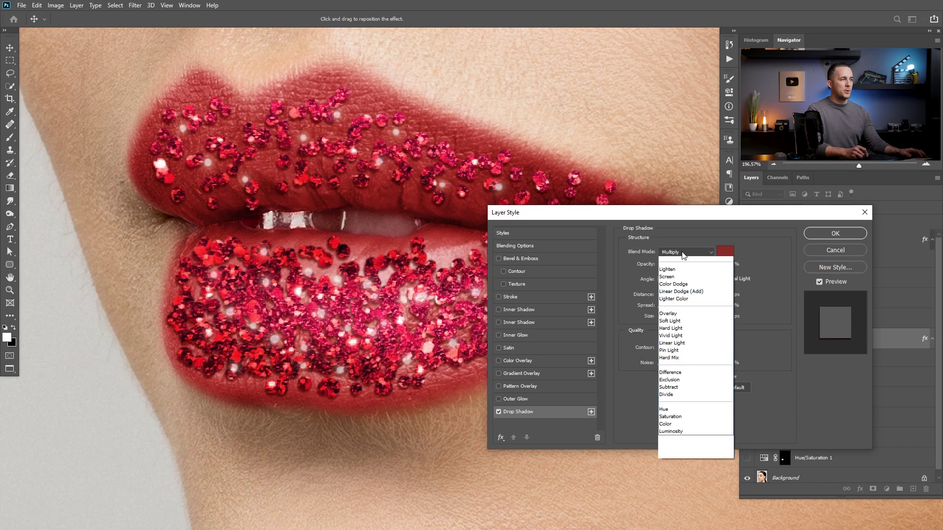
click(725, 252)
click(445, 240)
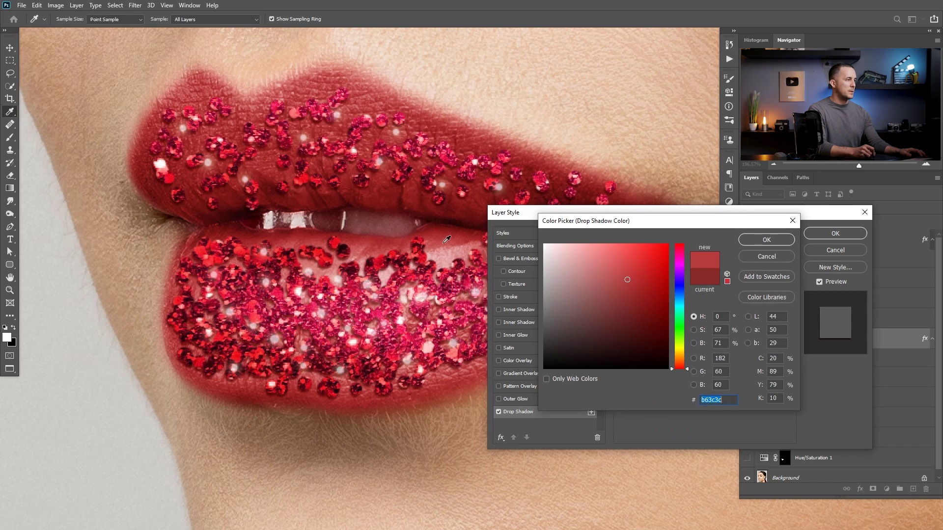
click(242, 227)
click(238, 225)
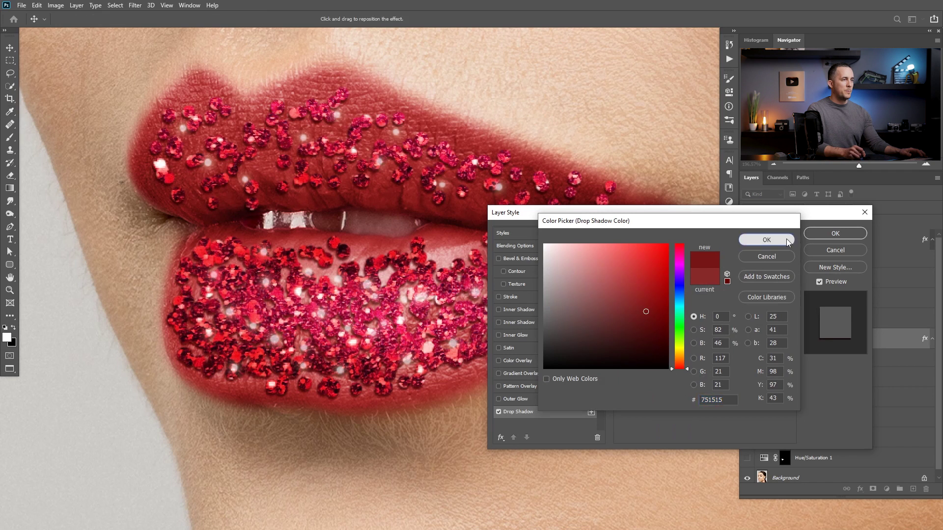
click(766, 239)
drag(697, 264, 694, 264)
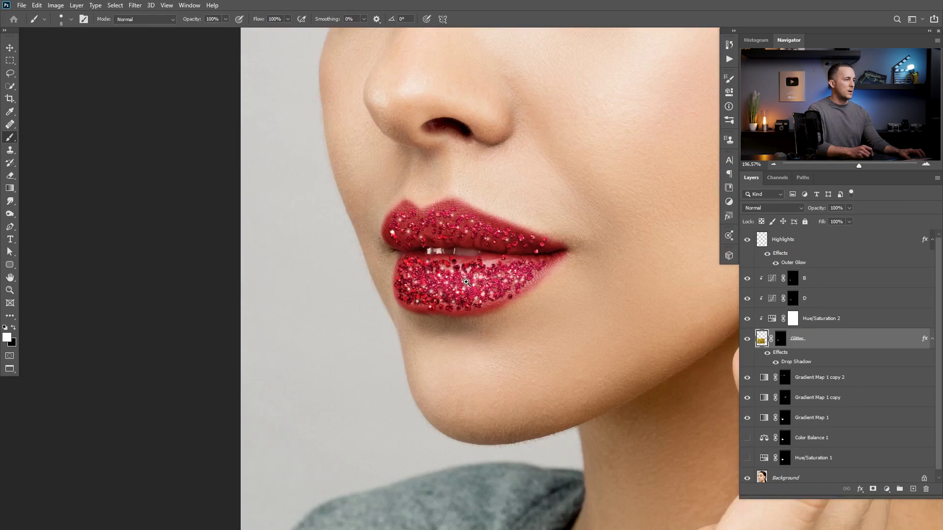
Step: Compare the lip glitter with and without its drop shadow effect
scroll(504, 279, up, 2)
click(768, 354)
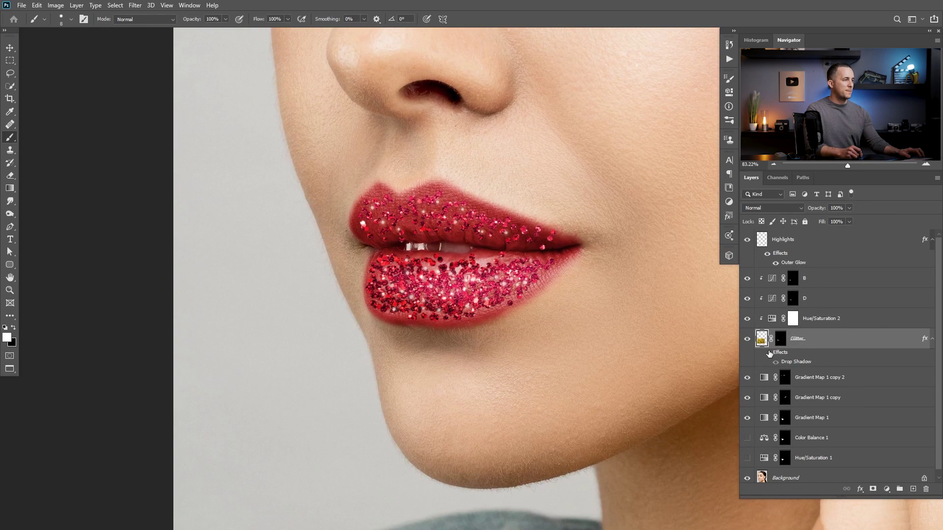
click(768, 353)
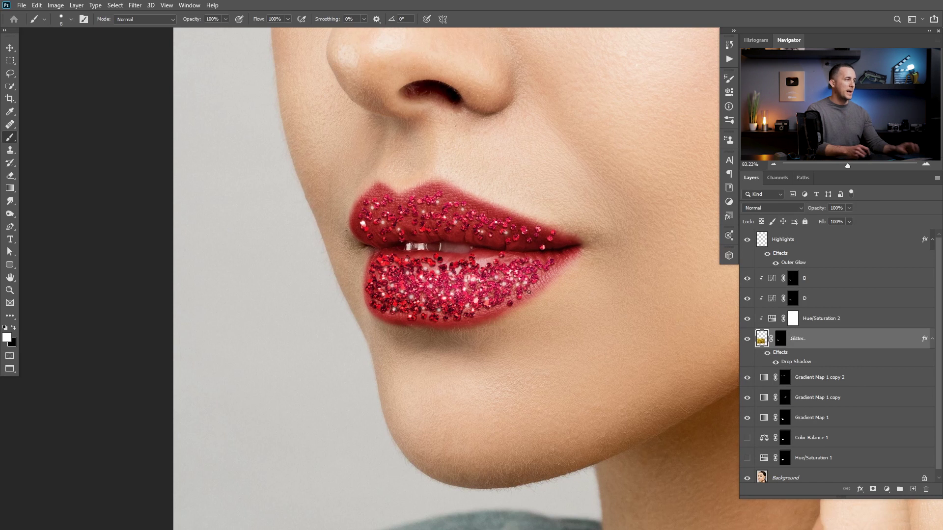
Step: Group the layers from the glitter image up to Highlights and name the group Glitter
scroll(529, 292, down, 6)
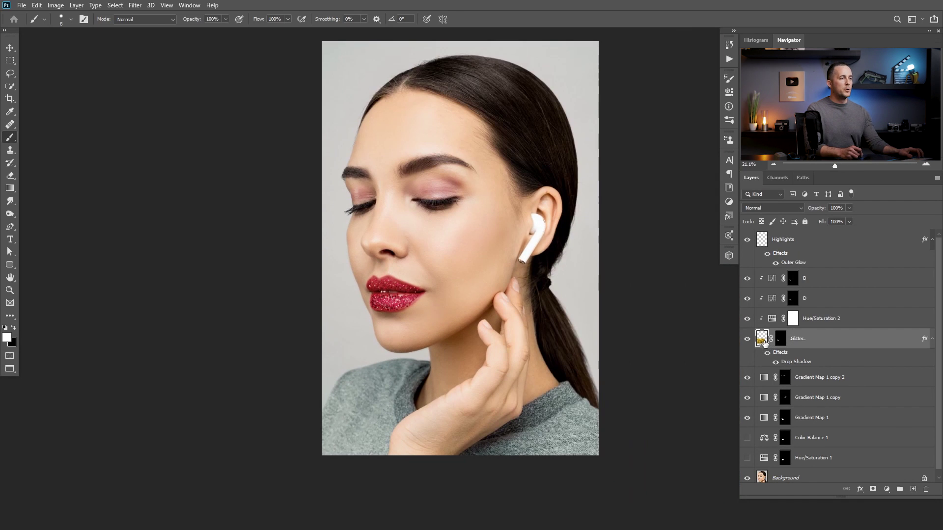
shift+click(765, 244)
key(ctrl+g)
double_click(788, 236)
text(Glitter)
key(Return)
Step: Group the layers from Gradient Map 1 copy 2 down to Hue/Saturation 1 and name the group Make up
click(764, 252)
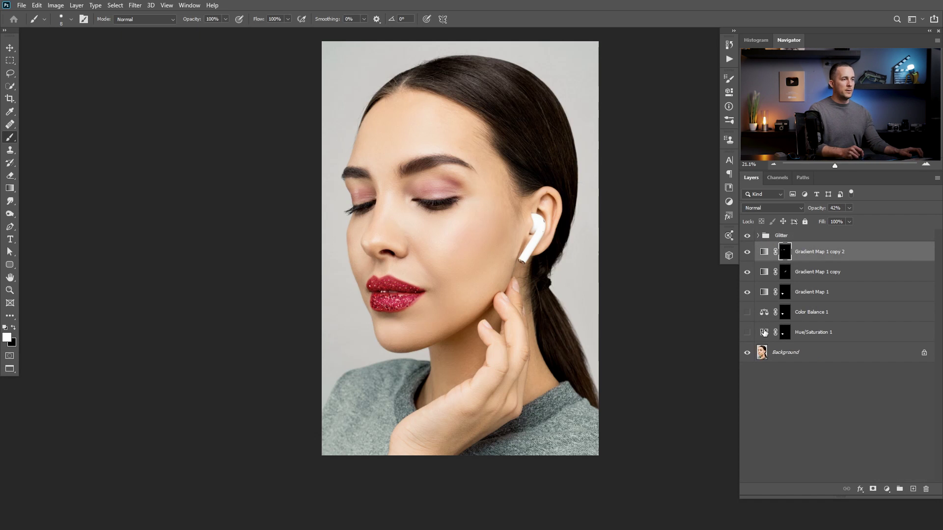
shift+click(764, 333)
key(ctrl+g)
double_click(786, 248)
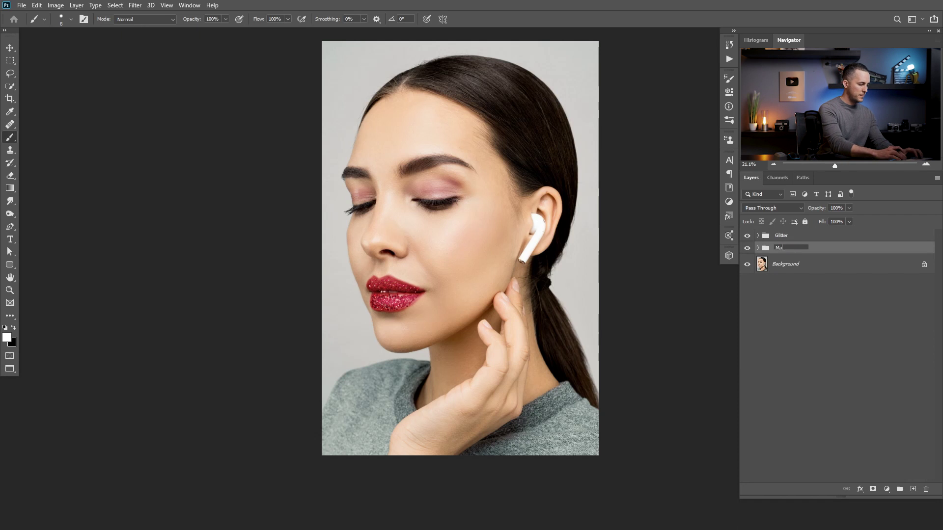
text(Make up)
key(Return)
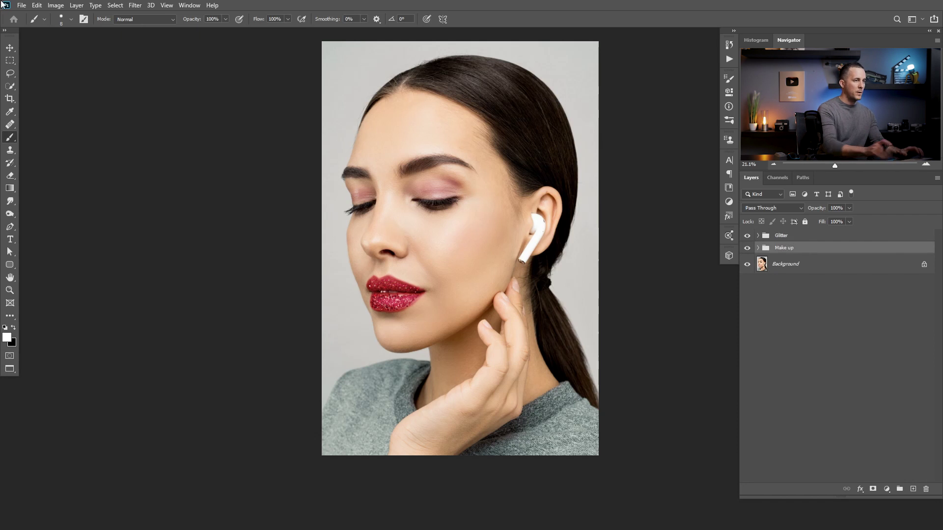
Step: Compare the face without makeup, with the Make up group alone, and with both the Make up and Glitter groups
scroll(380, 288, up, 5)
click(747, 247)
drag(521, 289, 470, 314)
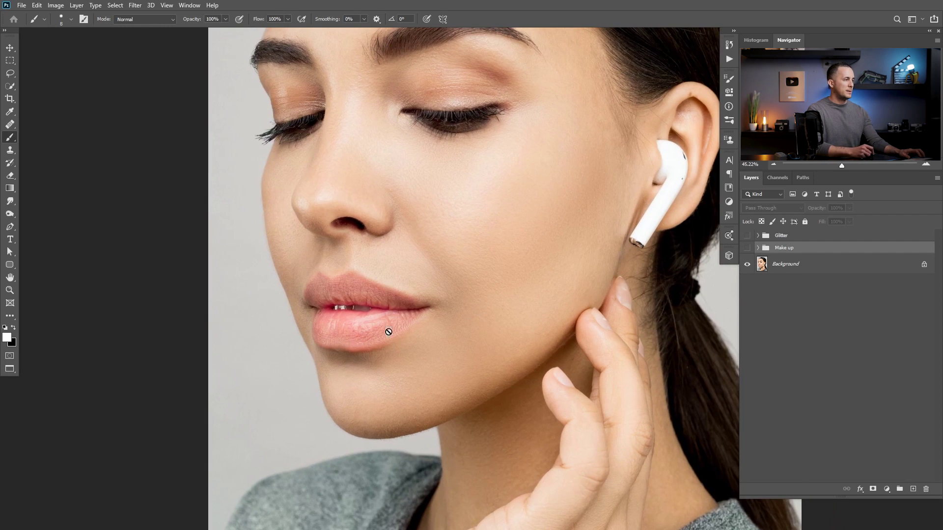
click(747, 250)
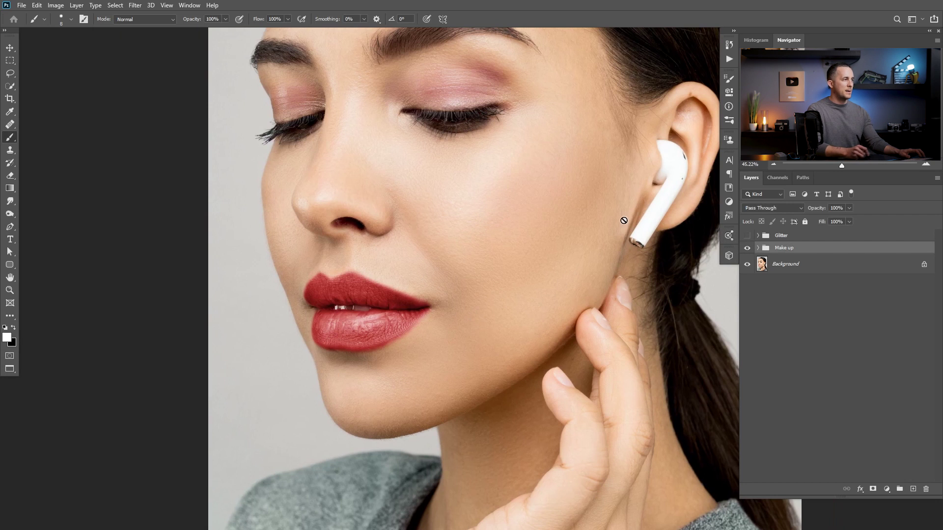
click(747, 236)
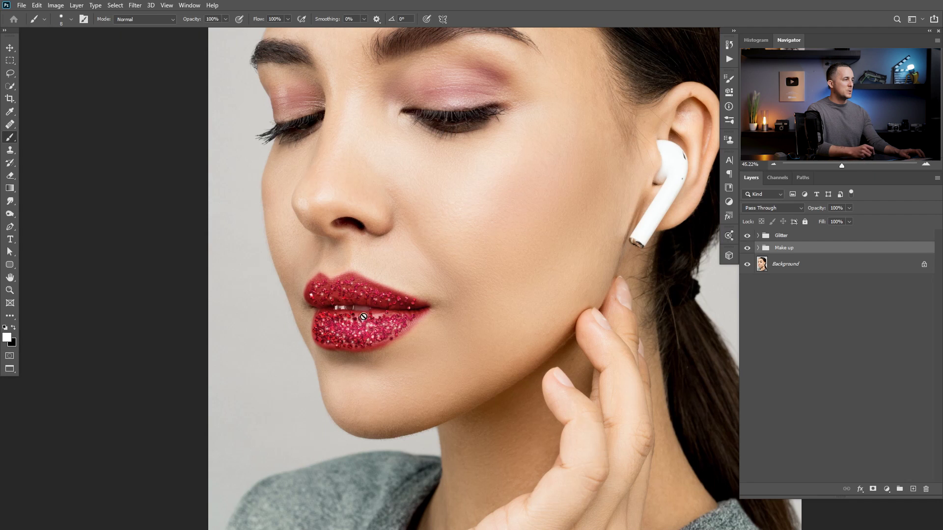
Step: Add a clipped Curves adjustment directly above the glitter image layer and shape a contrast S-curve, lowering the shadow point from 72 to 58
scroll(435, 318, up, 5)
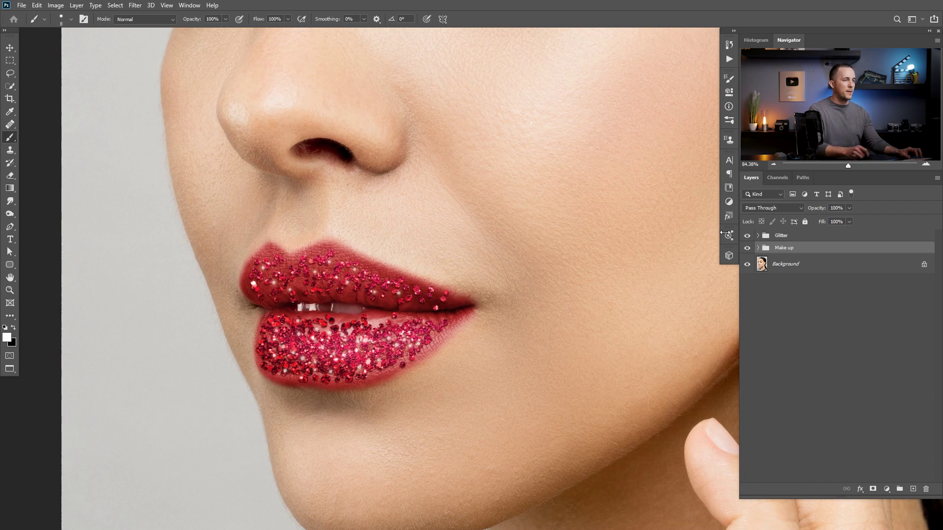
click(760, 236)
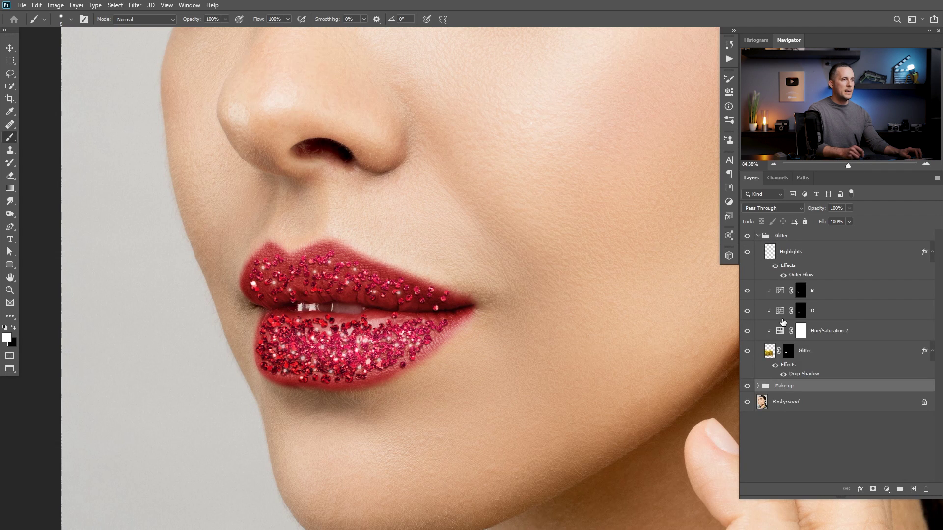
click(798, 354)
click(887, 489)
click(884, 366)
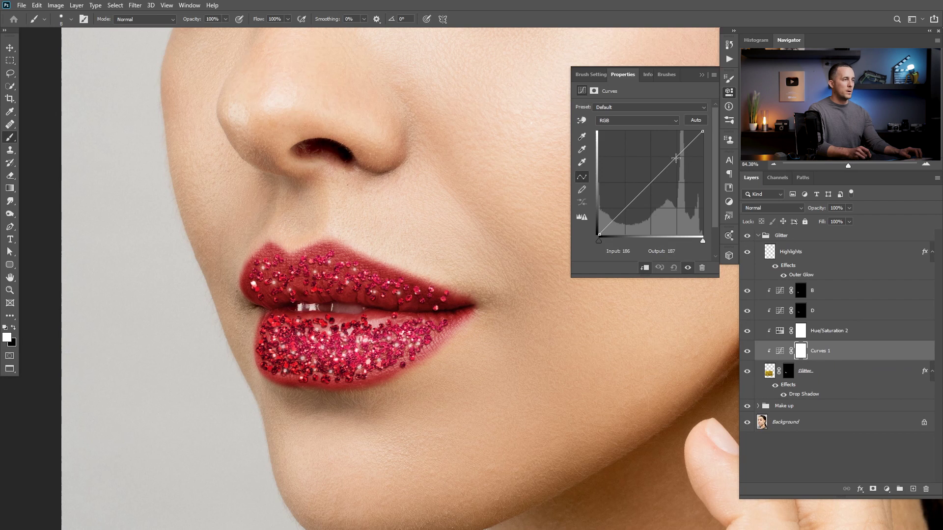
drag(674, 159, 671, 156)
drag(629, 196, 628, 211)
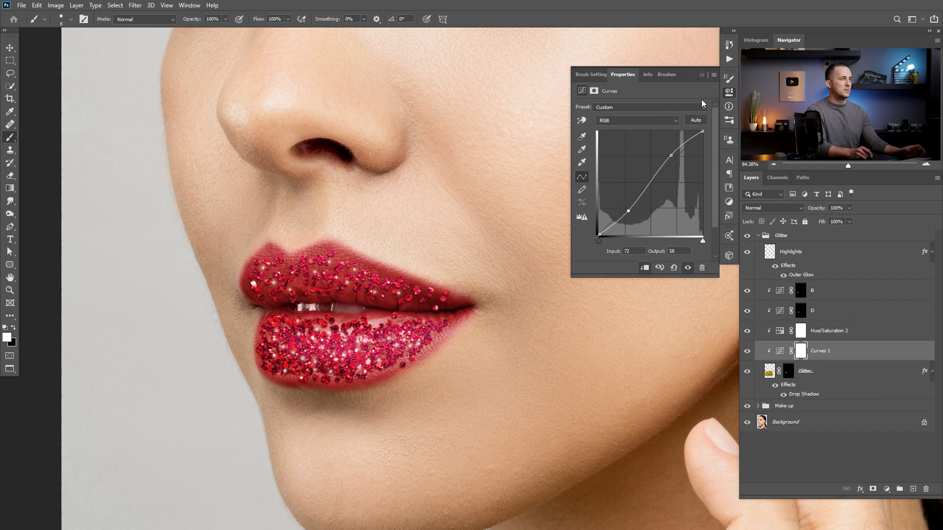
Step: Add a Curves adjustment above the B layer, clip it to the glitter and raise its midtones, then collapse the Glitter group
click(830, 290)
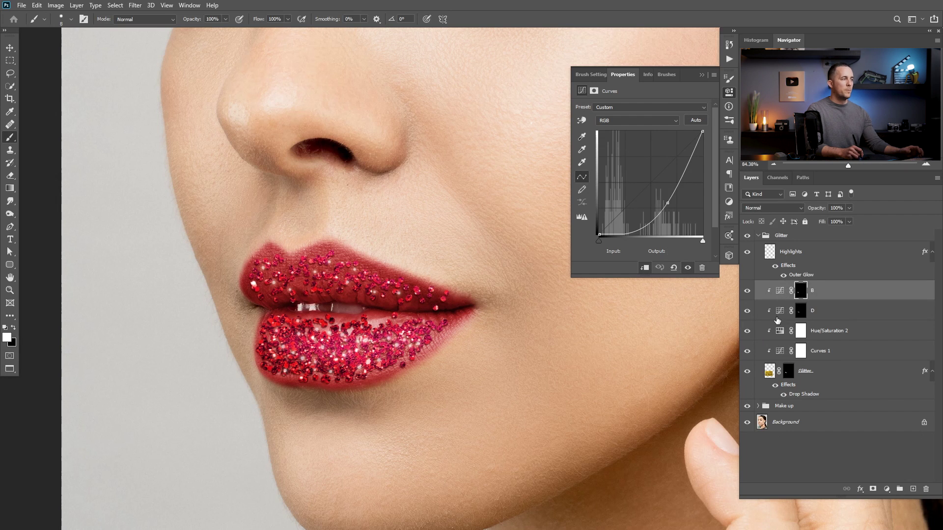
click(887, 489)
click(879, 364)
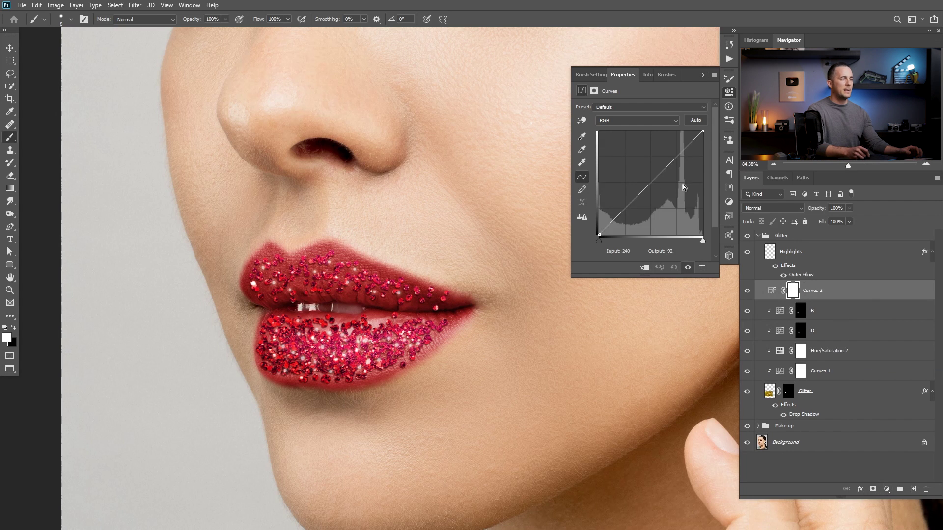
click(645, 268)
mouse_move(652, 182)
mouse_down()
mouse_move(635, 167)
mouse_move(654, 185)
mouse_move(646, 173)
mouse_up()
key(ctrl+minus)
key(ctrl+minus)
key(ctrl+minus)
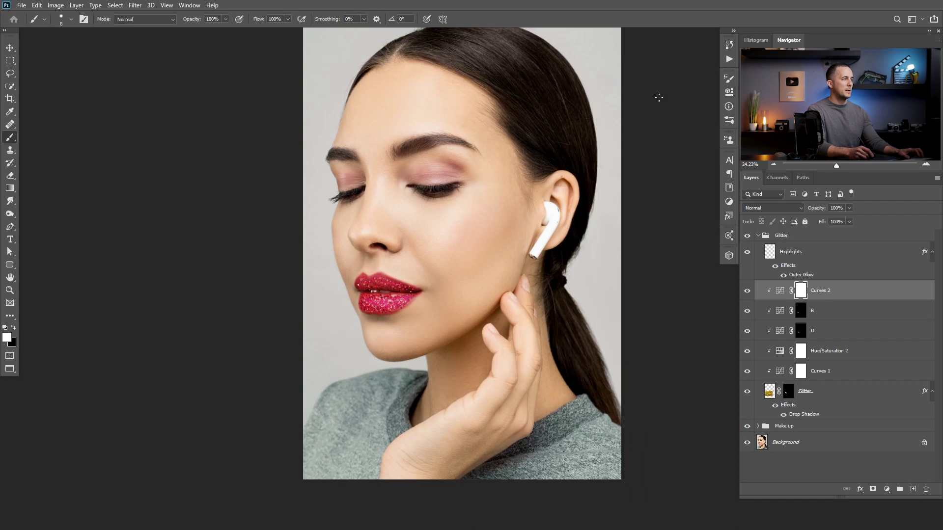
click(702, 75)
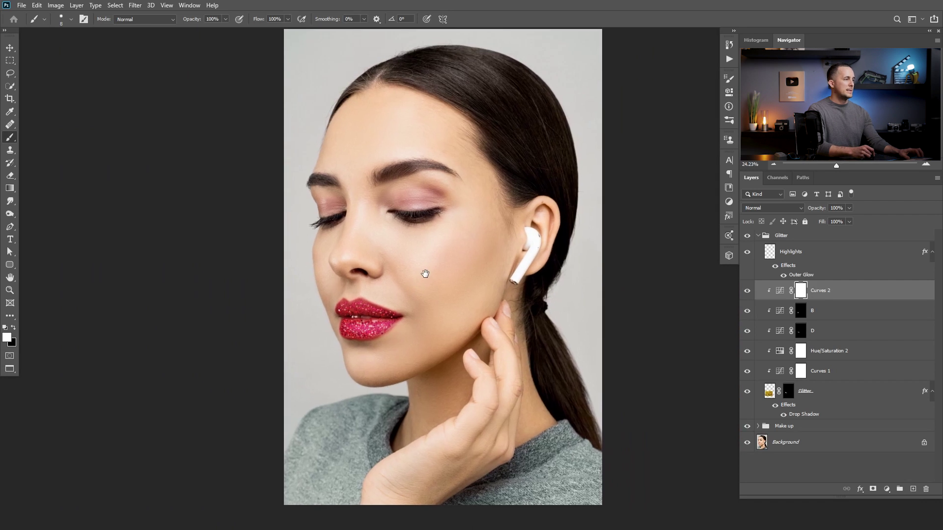
click(758, 237)
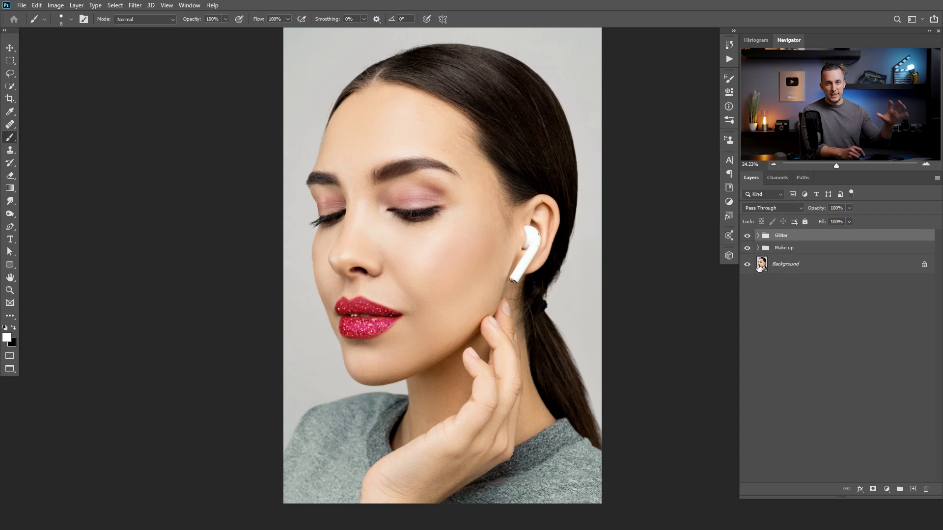
Step: Try a brighter red, d51b1b, for the middle color stop of the Gradient Map 1 gradient in the Make up group
click(758, 248)
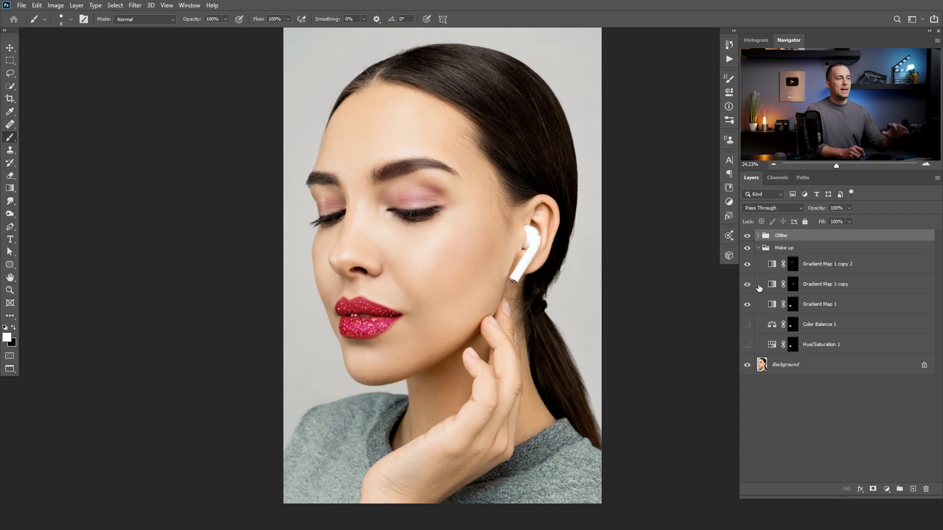
click(747, 304)
click(747, 305)
double_click(772, 305)
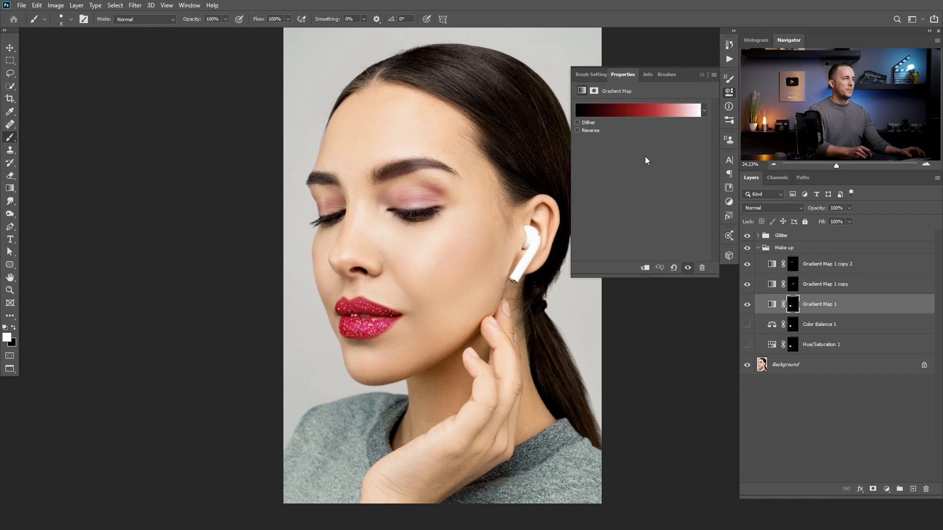
click(643, 117)
click(660, 308)
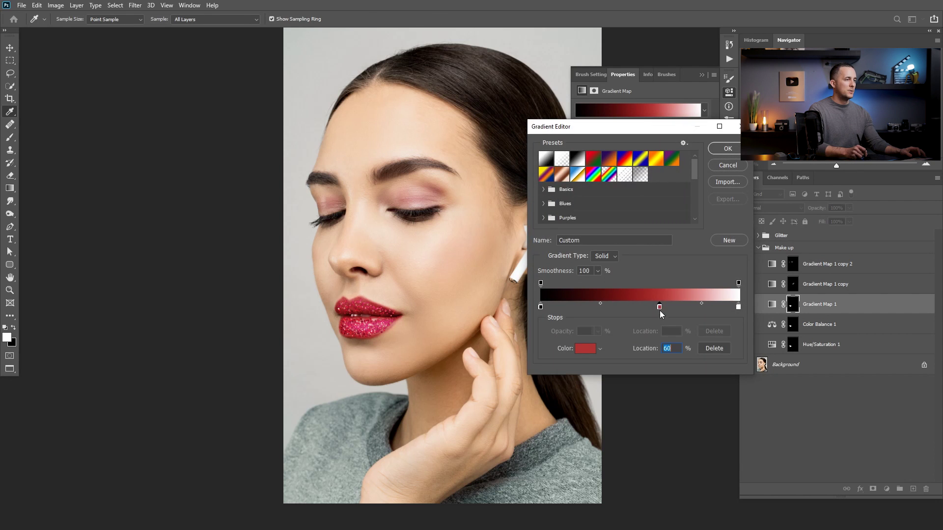
click(587, 349)
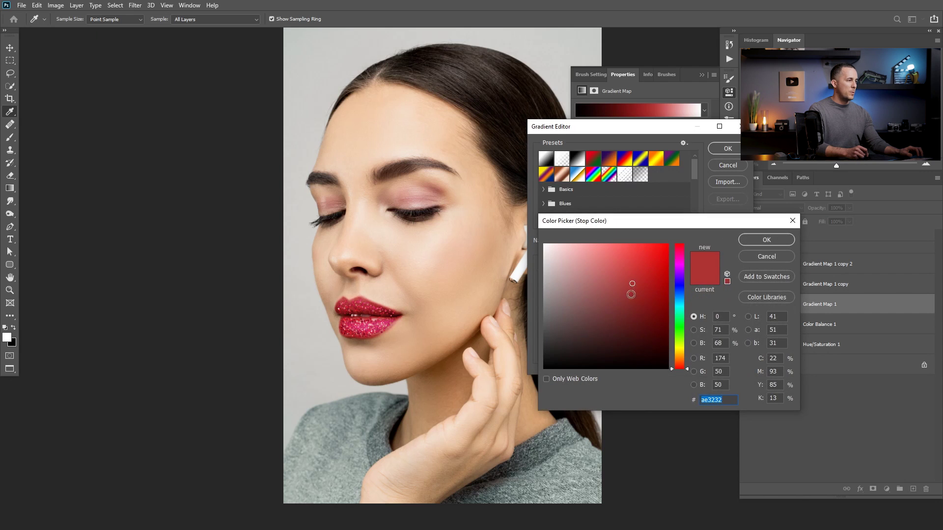
drag(629, 278, 655, 267)
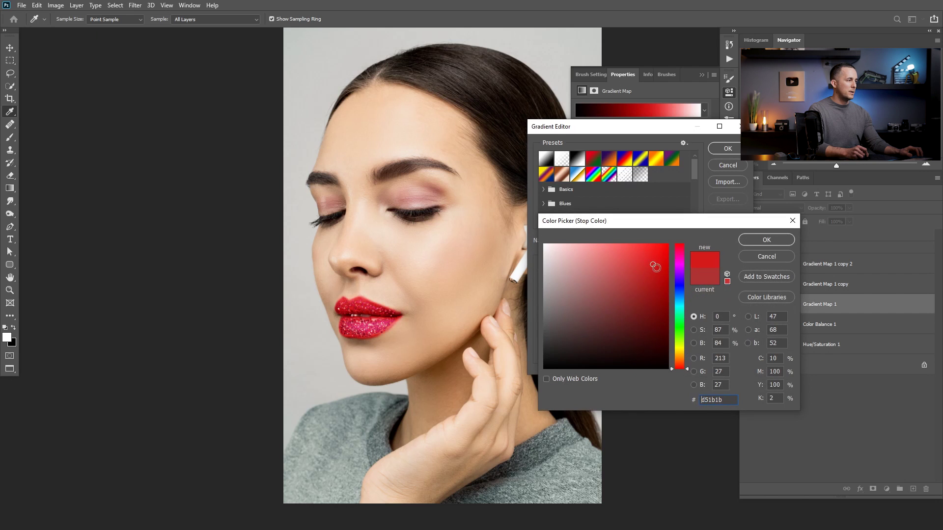
Step: Try darker reds such as 4f1414 and 4c1111 for the middle gradient stop, and restore its original color ae3232
click(654, 285)
click(623, 325)
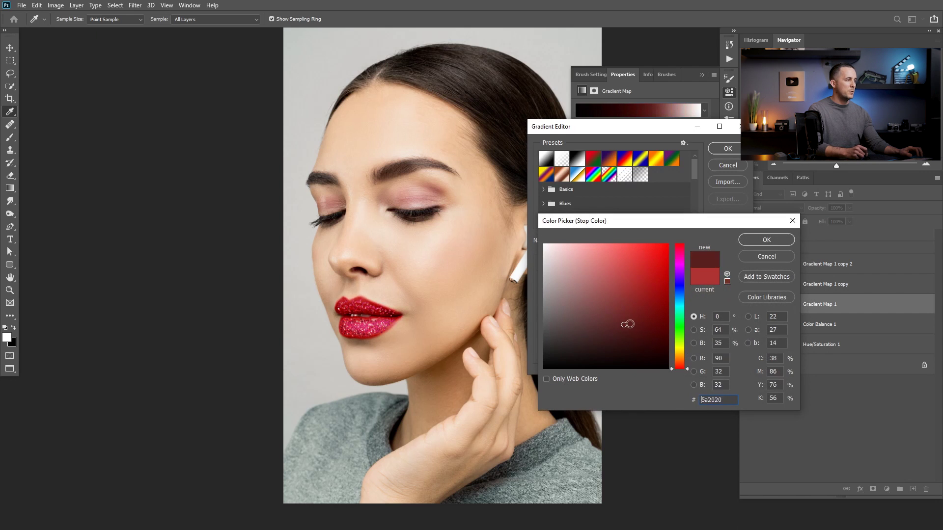
mouse_move(623, 324)
mouse_down()
mouse_move(614, 333)
mouse_move(638, 332)
mouse_up()
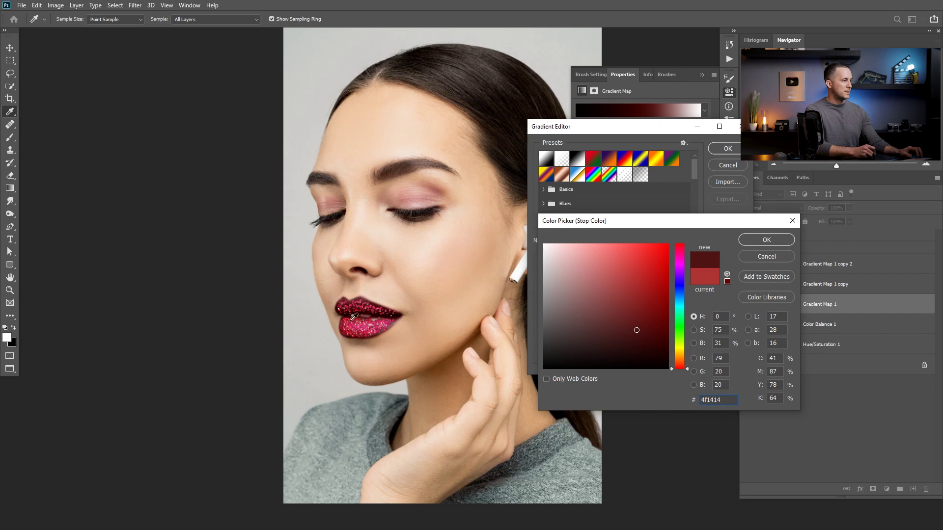
drag(638, 331, 647, 332)
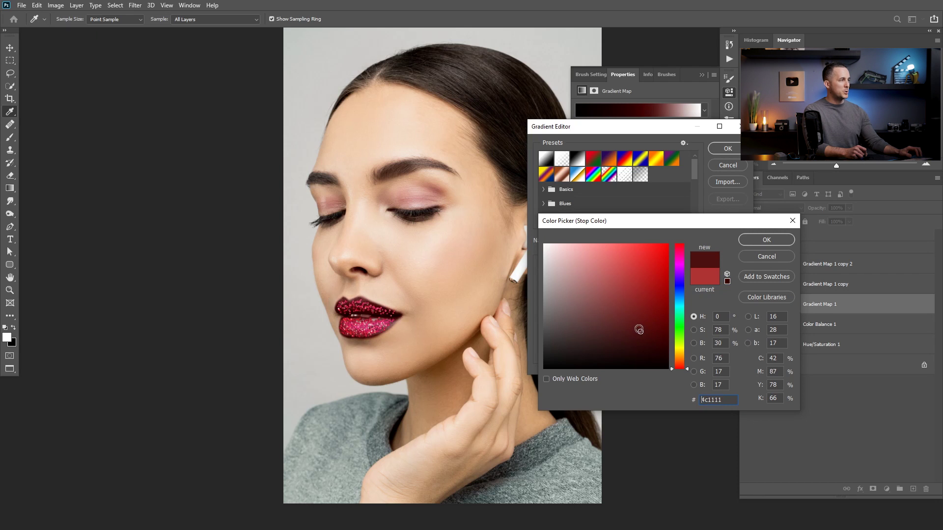
click(708, 276)
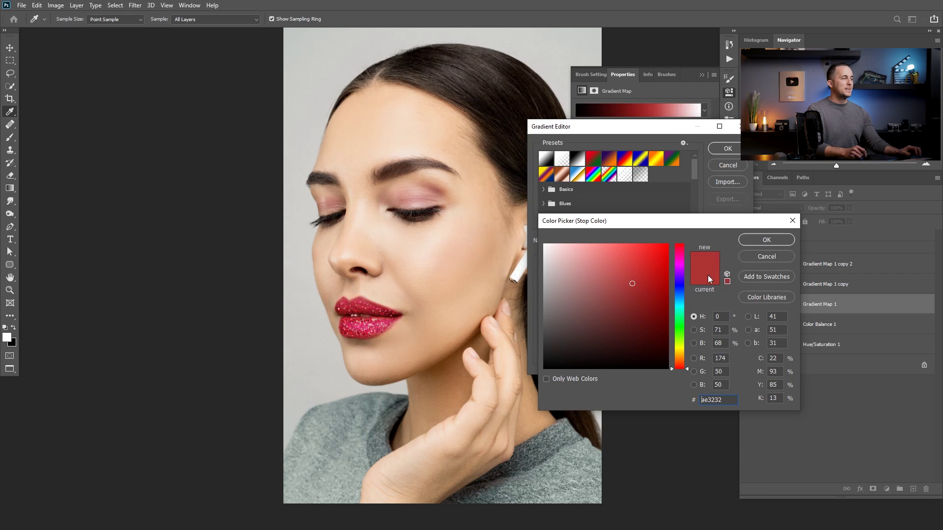
click(766, 241)
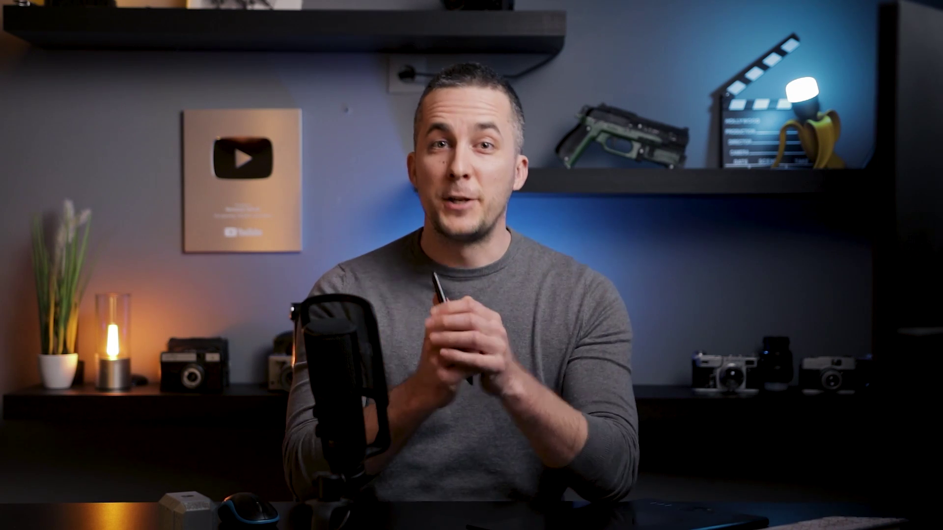